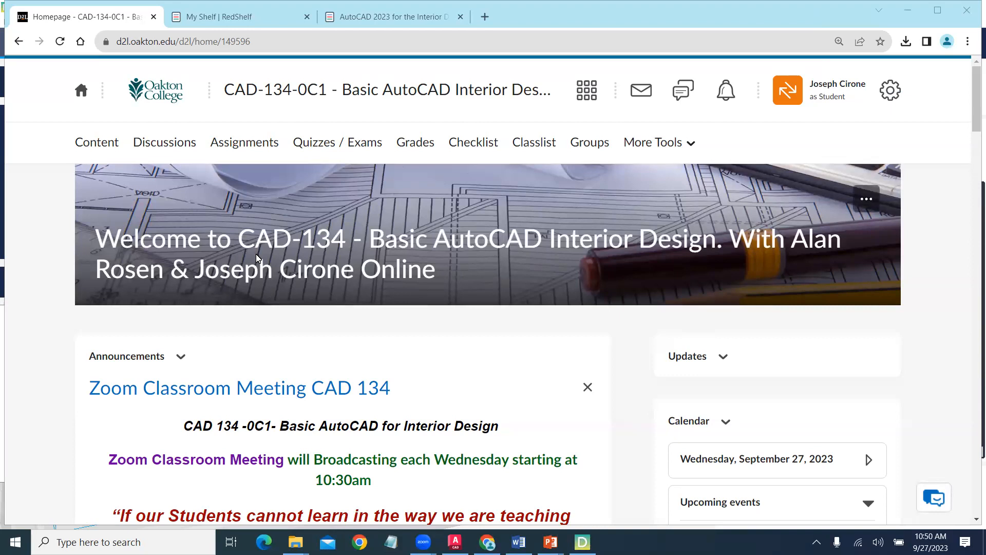
Review the course homepage announcements, from the Zoom meeting notice and video posts down to the Mod 5 objectives, instructions and conference room exercise
{"action": "scroll", "coordinate": [399, 349], "scroll_direction": "down", "scroll_amount": 4}
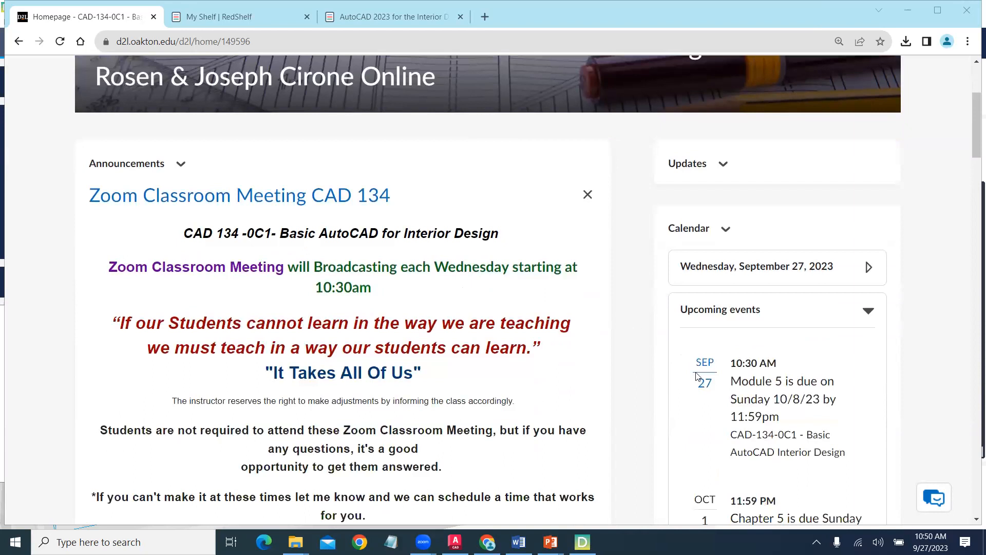
{"action": "scroll", "coordinate": [612, 356], "scroll_direction": "down", "scroll_amount": 4}
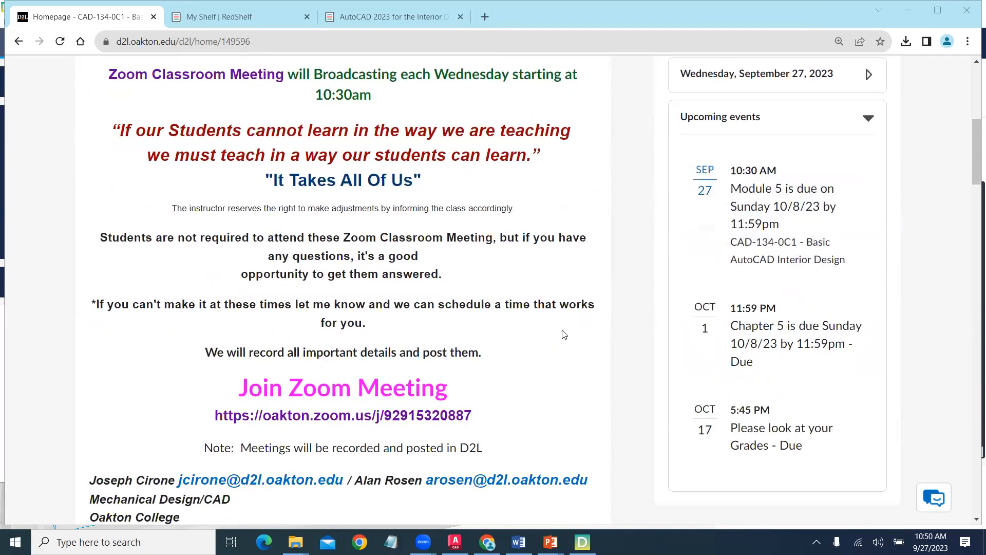
{"action": "scroll", "coordinate": [564, 335], "scroll_direction": "down", "scroll_amount": 9}
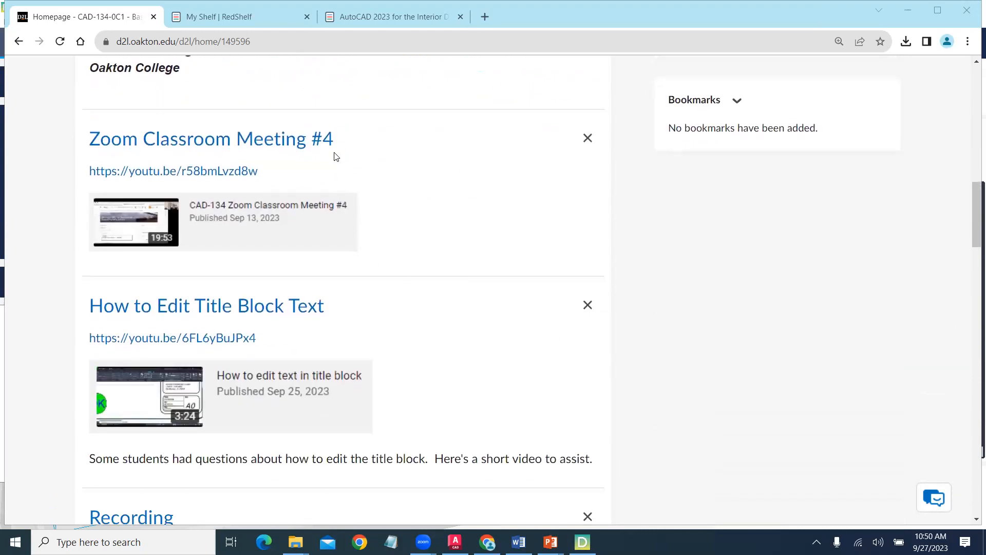
{"action": "scroll", "coordinate": [389, 251], "scroll_direction": "down", "scroll_amount": 3}
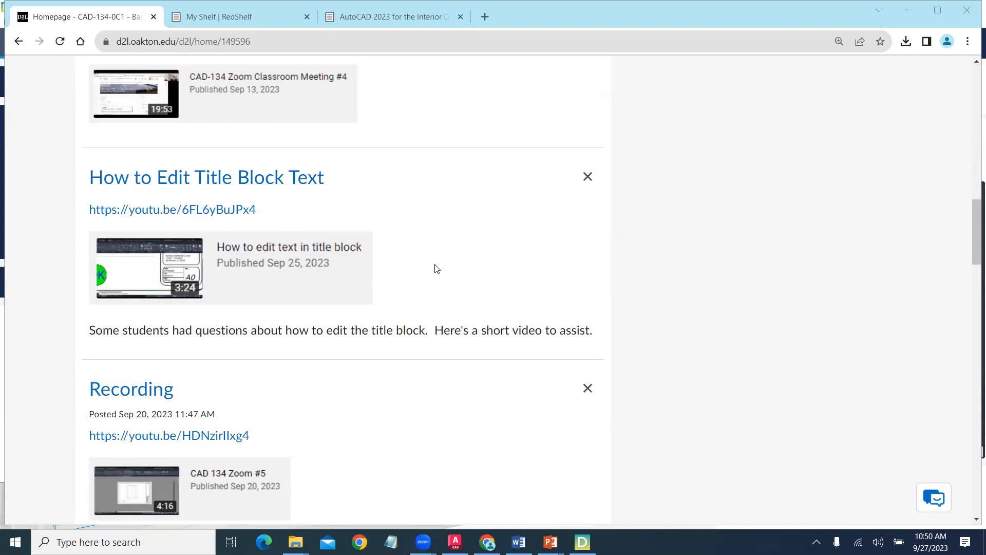
{"action": "scroll", "coordinate": [437, 269], "scroll_direction": "down", "scroll_amount": 3}
{"action": "scroll", "coordinate": [436, 269], "scroll_direction": "down", "scroll_amount": 6}
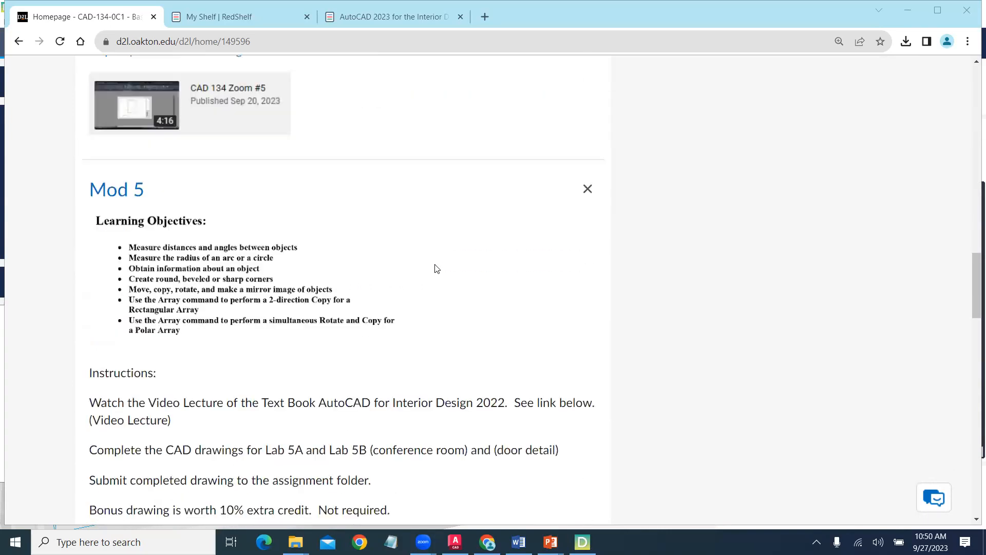
{"action": "scroll", "coordinate": [437, 268], "scroll_direction": "down", "scroll_amount": 13}
{"action": "scroll", "coordinate": [436, 268], "scroll_direction": "down", "scroll_amount": 1}
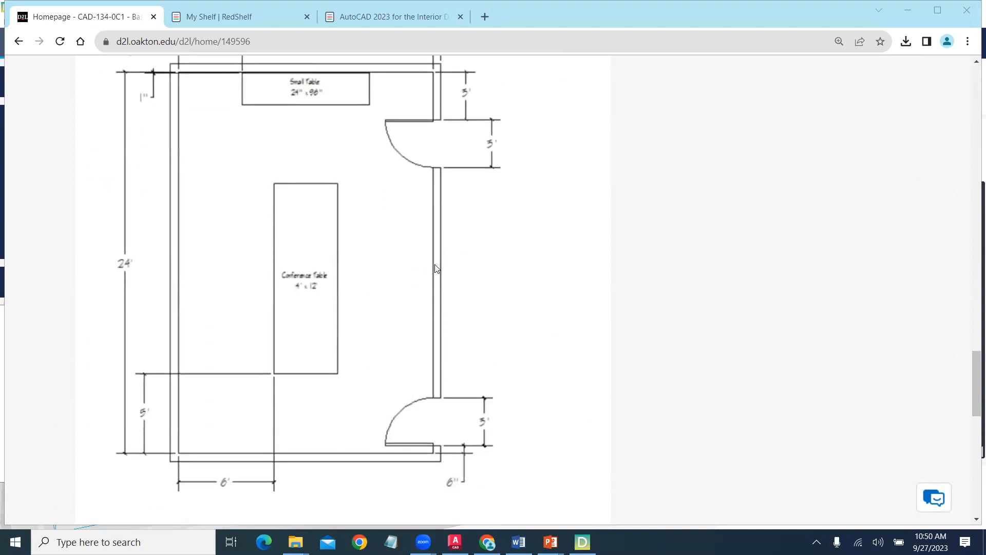
{"action": "scroll", "coordinate": [436, 268], "scroll_direction": "up", "scroll_amount": 6}
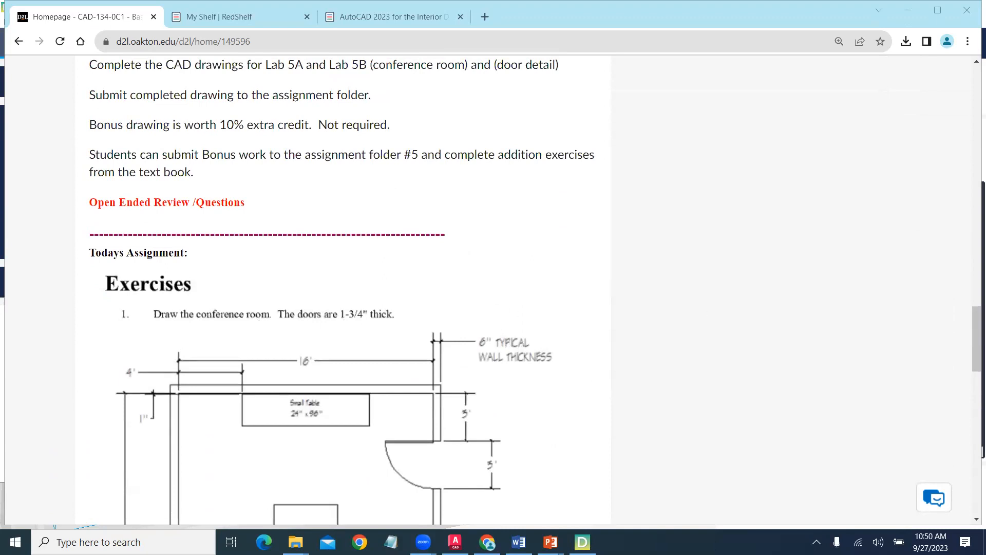
{"action": "left_click_drag", "start_coordinate": [975, 348], "coordinate": [973, 68]}
{"action": "scroll", "coordinate": [801, 81], "scroll_direction": "up", "scroll_amount": 12}
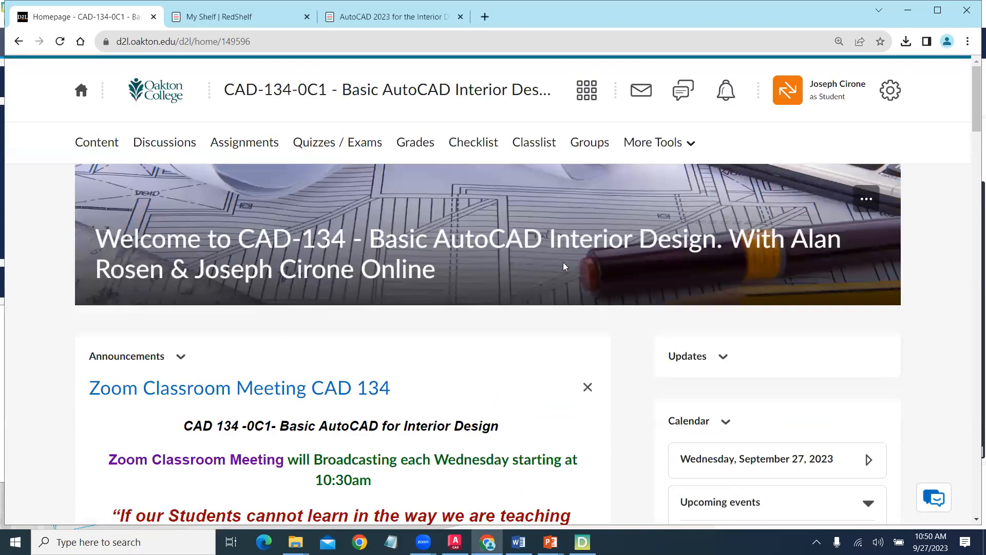
Open the course content at Module 5 and examine its instructions, conference room drawing, Lab 5B door detail, bonus chair and video links
{"action": "left_click", "coordinate": [98, 143]}
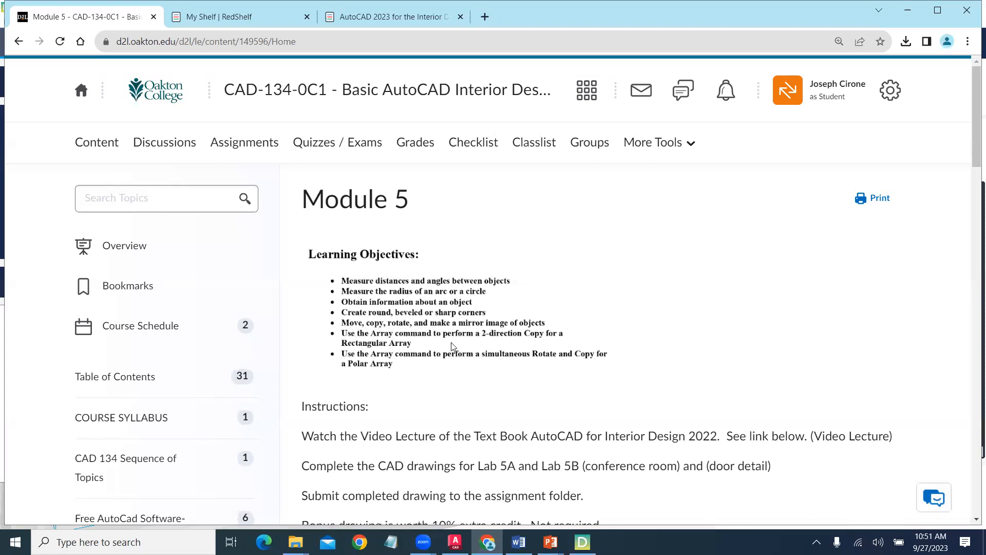
{"action": "scroll", "coordinate": [461, 347], "scroll_direction": "down", "scroll_amount": 5}
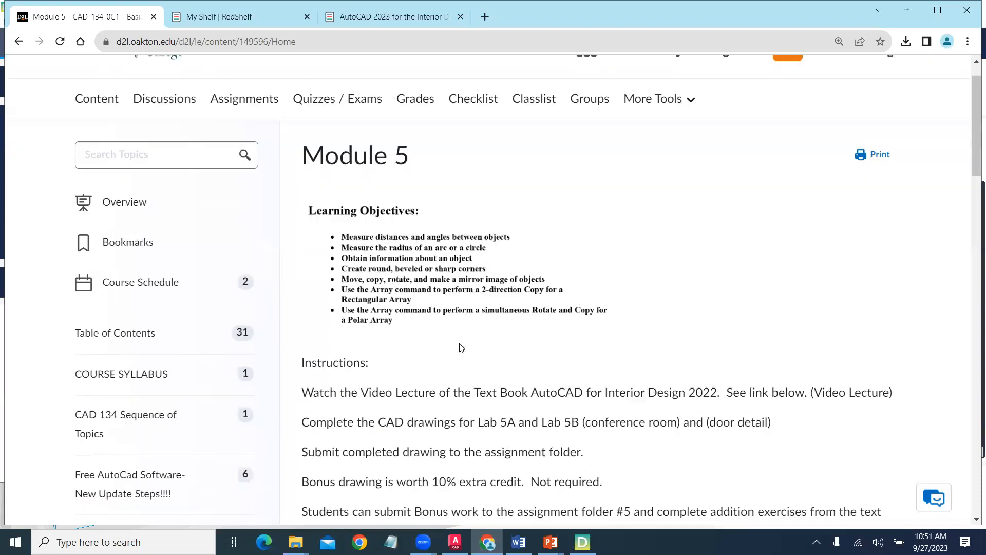
{"action": "scroll", "coordinate": [461, 348], "scroll_direction": "down", "scroll_amount": 5}
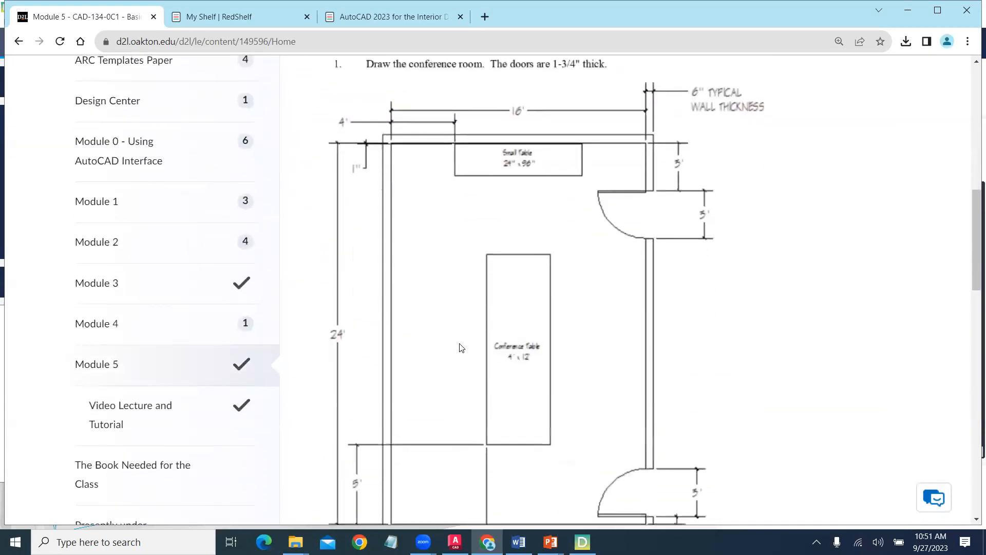
{"action": "scroll", "coordinate": [460, 348], "scroll_direction": "down", "scroll_amount": 3}
{"action": "scroll", "coordinate": [461, 348], "scroll_direction": "down", "scroll_amount": 5}
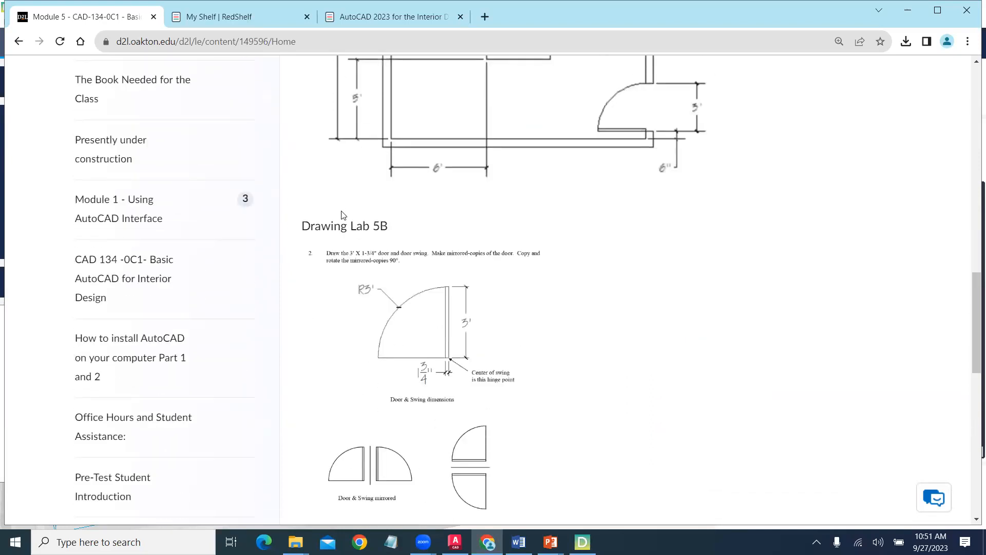
{"action": "scroll", "coordinate": [396, 240], "scroll_direction": "down", "scroll_amount": 1}
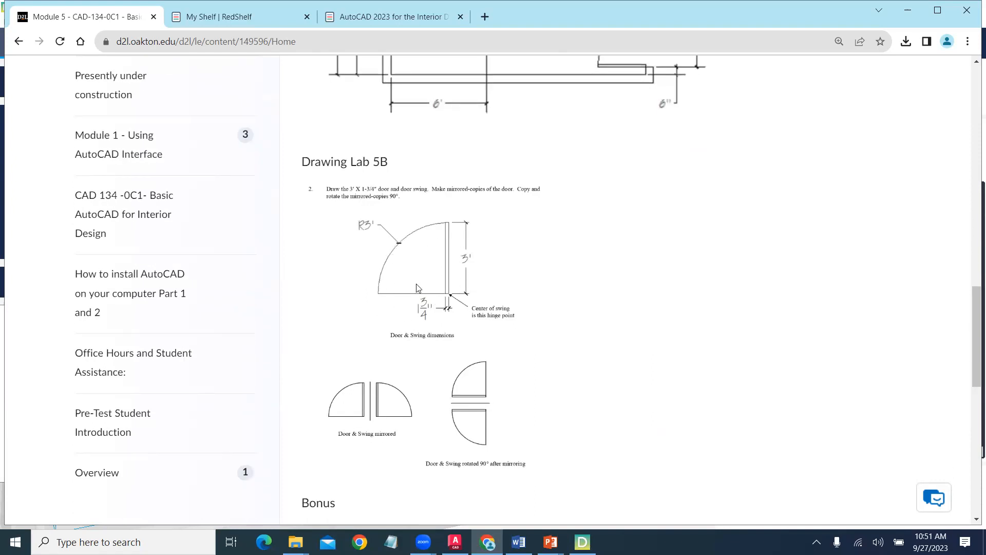
{"action": "scroll", "coordinate": [417, 287], "scroll_direction": "down", "scroll_amount": 5}
{"action": "scroll", "coordinate": [417, 288], "scroll_direction": "down", "scroll_amount": 1}
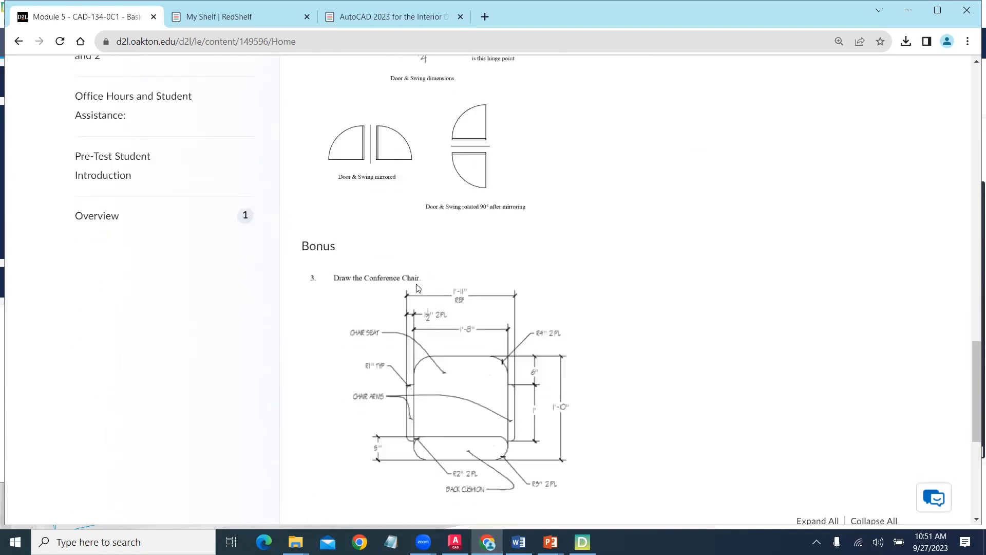
{"action": "scroll", "coordinate": [419, 349], "scroll_direction": "down", "scroll_amount": 1}
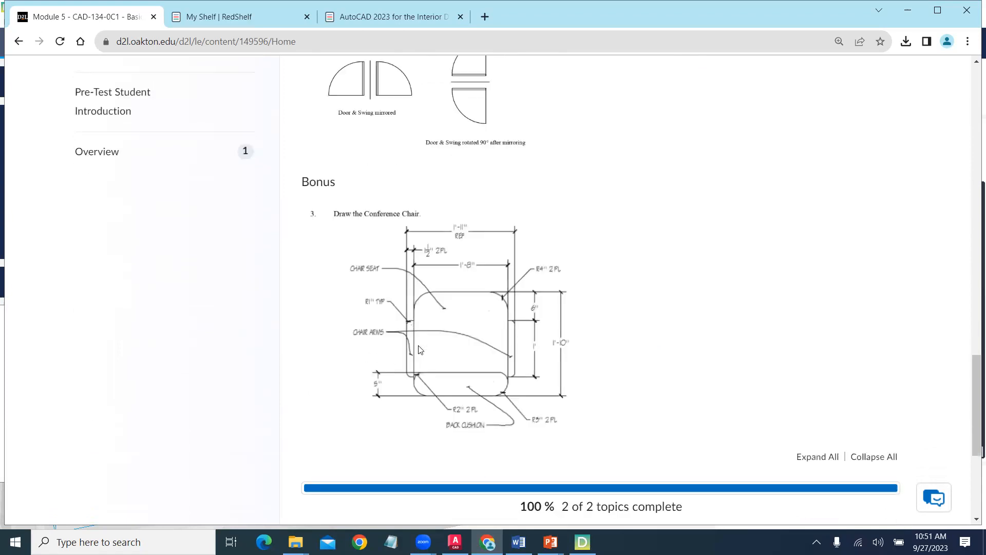
{"action": "scroll", "coordinate": [419, 324], "scroll_direction": "down", "scroll_amount": 5}
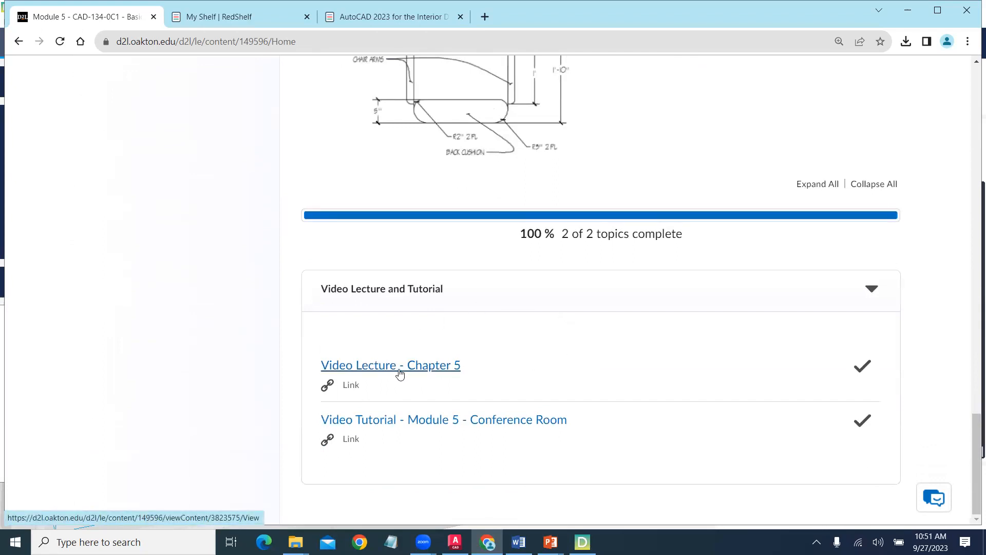
Open the Video Lecture - Chapter 5 link, play the video in full screen and dismiss the YouTube TV offer
{"action": "left_click", "coordinate": [419, 366]}
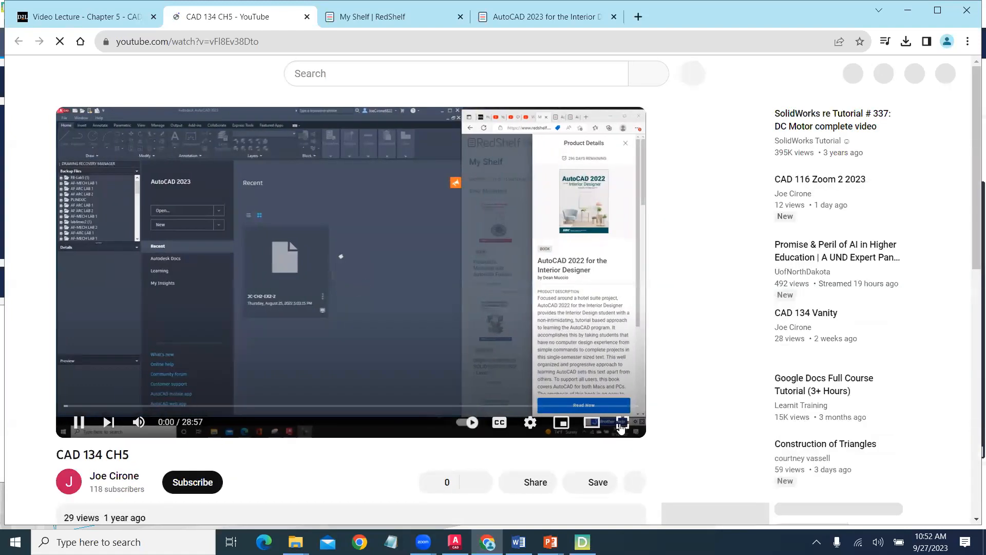
{"action": "left_click", "coordinate": [621, 424]}
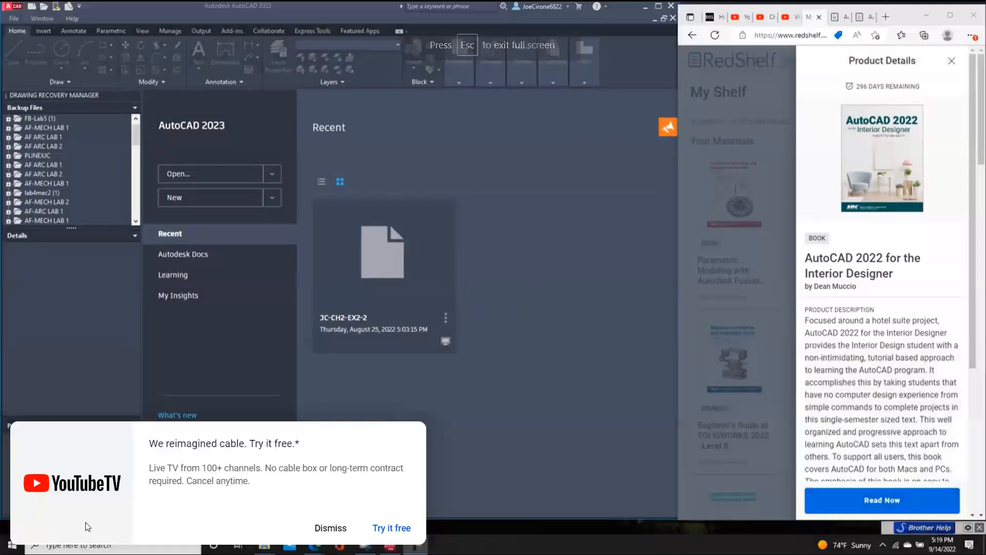
{"action": "left_click", "coordinate": [331, 528]}
Skim the Chapter 5 lecture up to about 7:21, sampling the parts on measuring distance and angle and the List command
{"action": "left_click", "coordinate": [43, 519]}
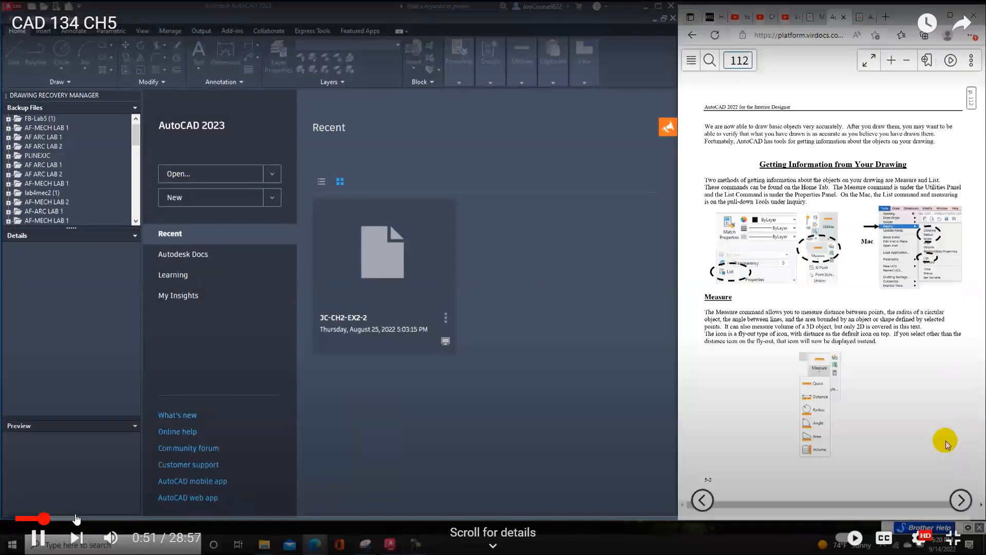
{"action": "left_click", "coordinate": [76, 519]}
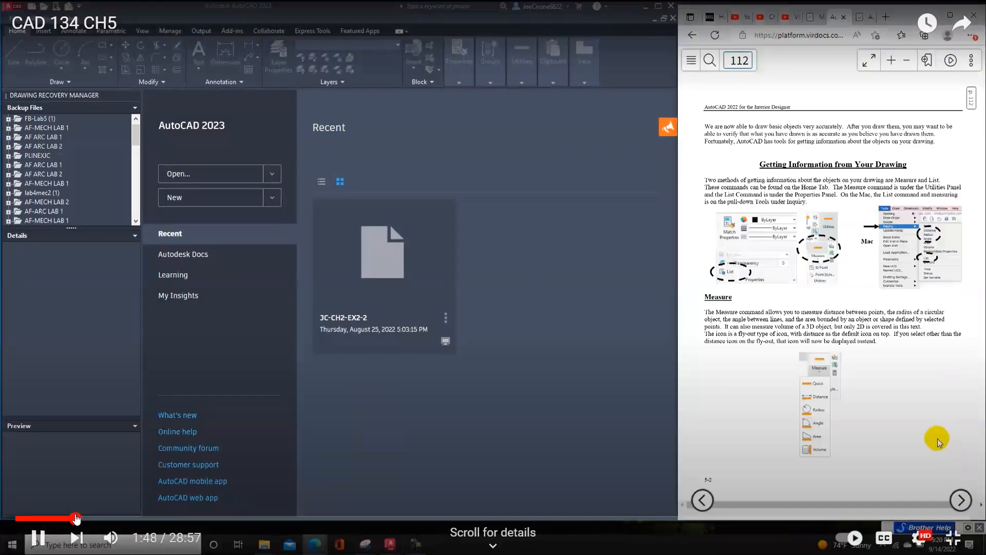
{"action": "left_click", "coordinate": [95, 519]}
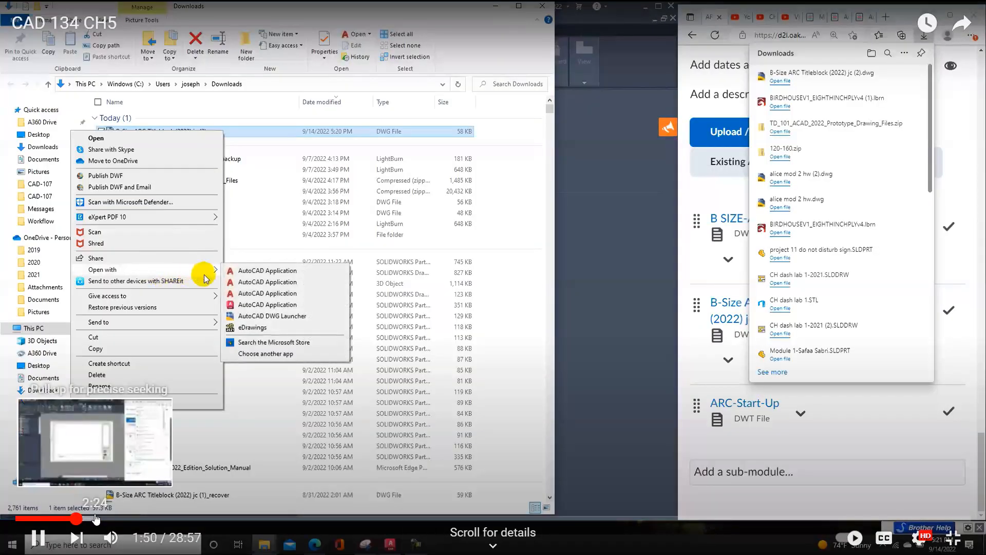
{"action": "left_click", "coordinate": [111, 519]}
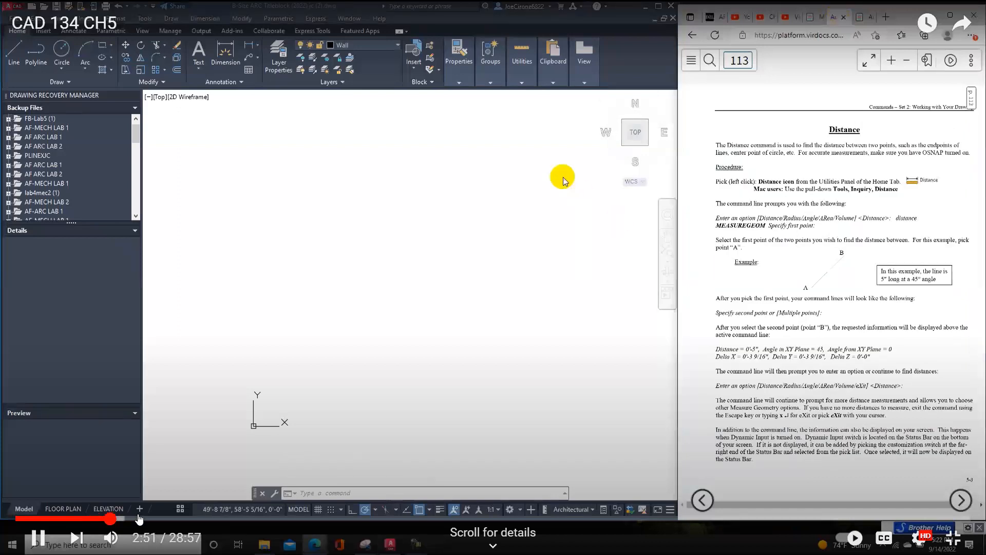
{"action": "left_click", "coordinate": [166, 519]}
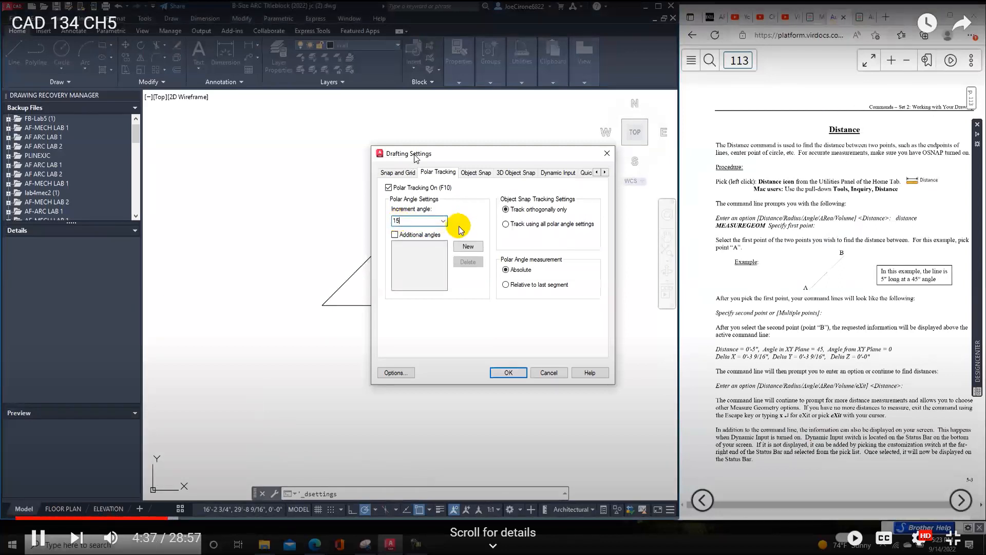
{"action": "left_click", "coordinate": [200, 519]}
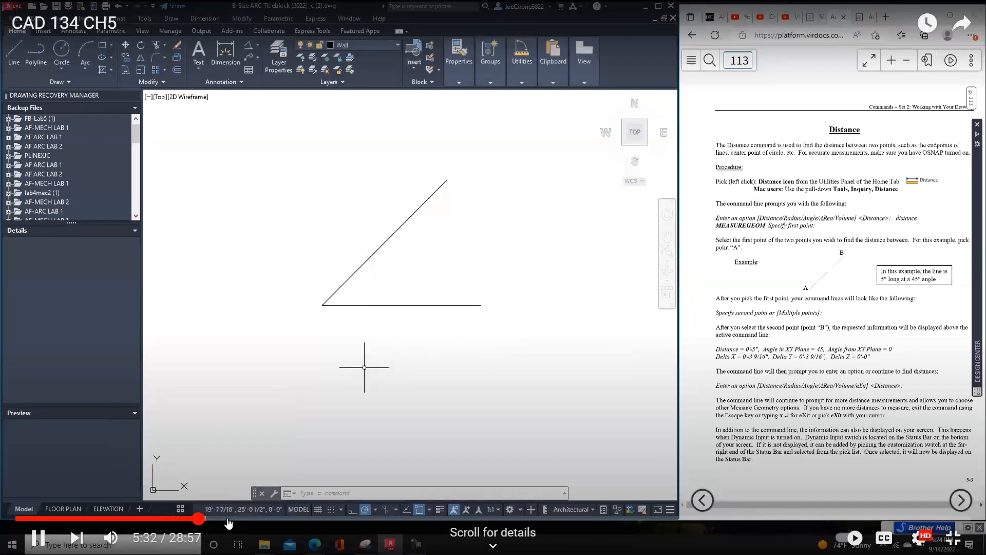
{"action": "left_click", "coordinate": [229, 519]}
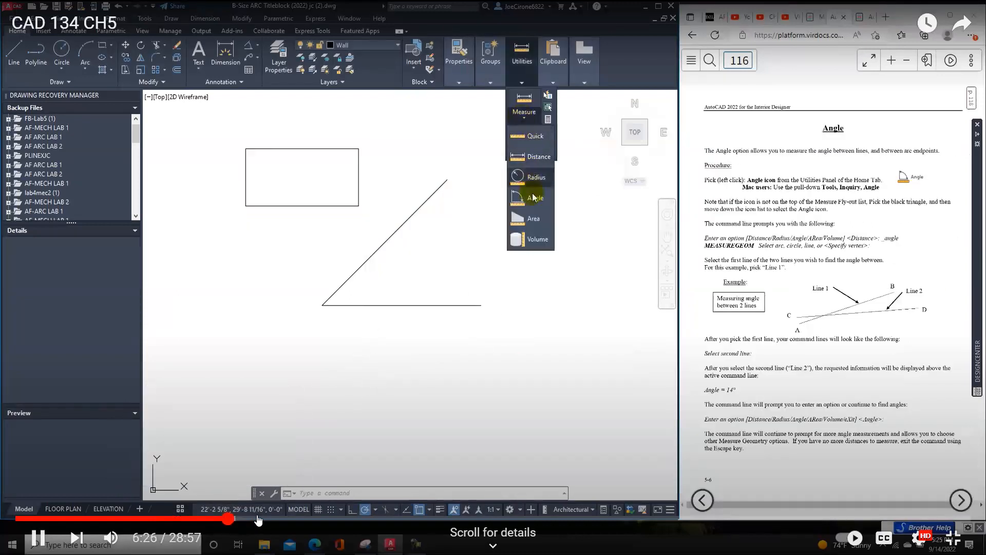
{"action": "left_click", "coordinate": [257, 519]}
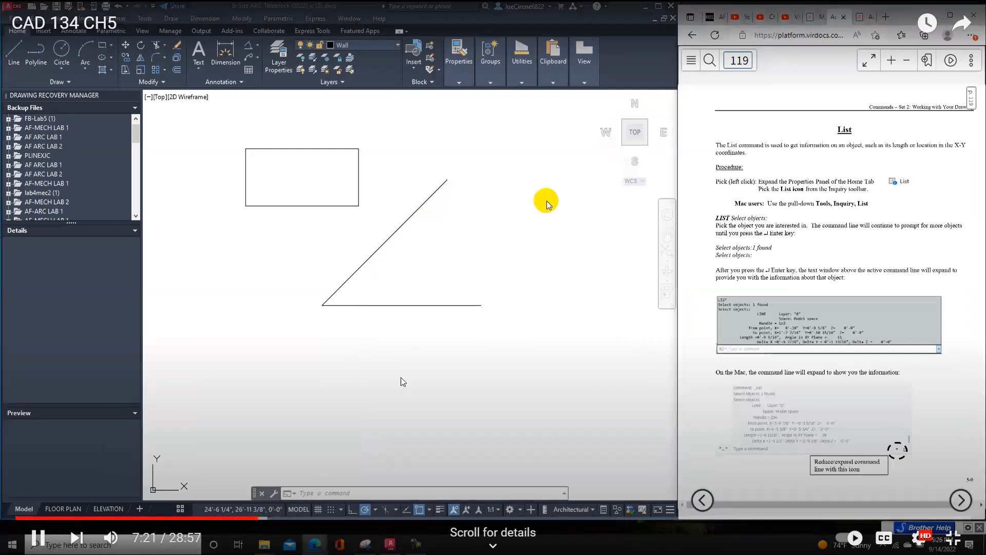
Skim the lecture's Fillet, Chamfer, Move and Copy demonstrations up to about 19:01, and leave full screen
{"action": "left_click", "coordinate": [306, 519]}
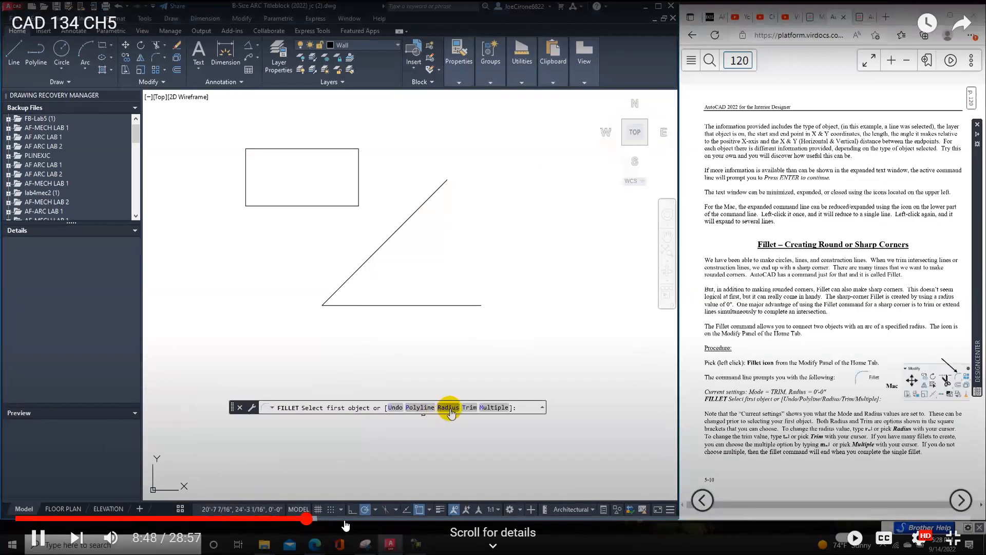
{"action": "left_click", "coordinate": [380, 519]}
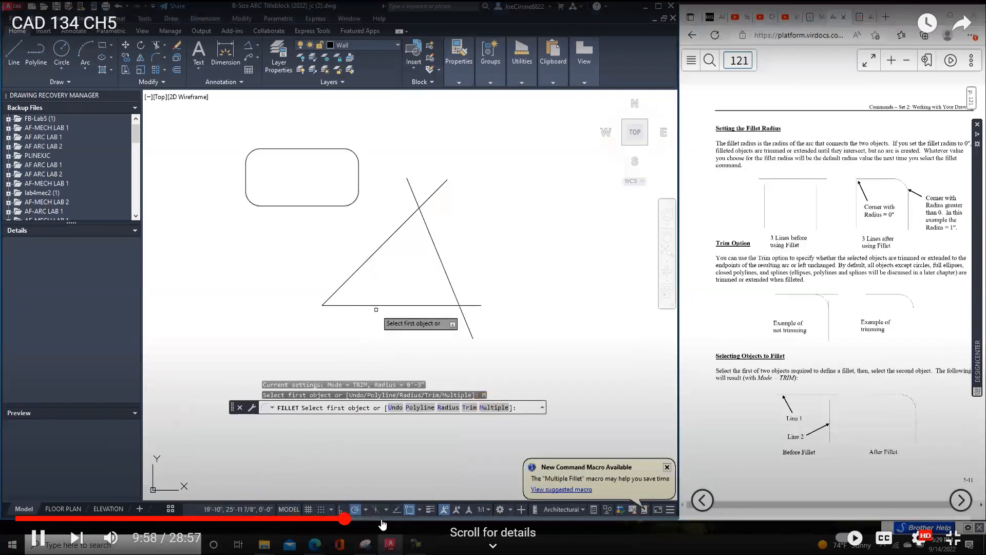
{"action": "left_click_drag", "start_coordinate": [402, 519], "coordinate": [411, 519]}
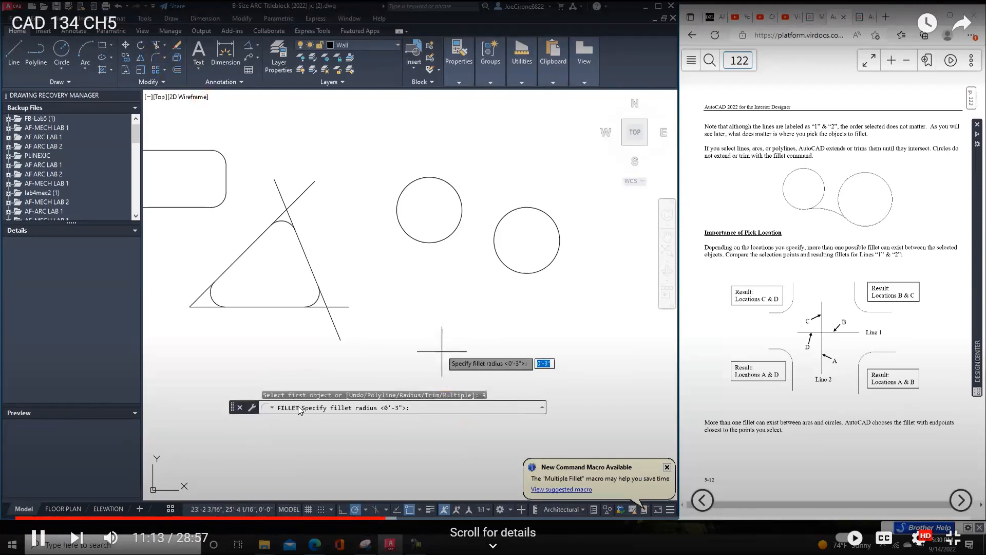
{"action": "left_click_drag", "start_coordinate": [419, 520], "coordinate": [487, 521]}
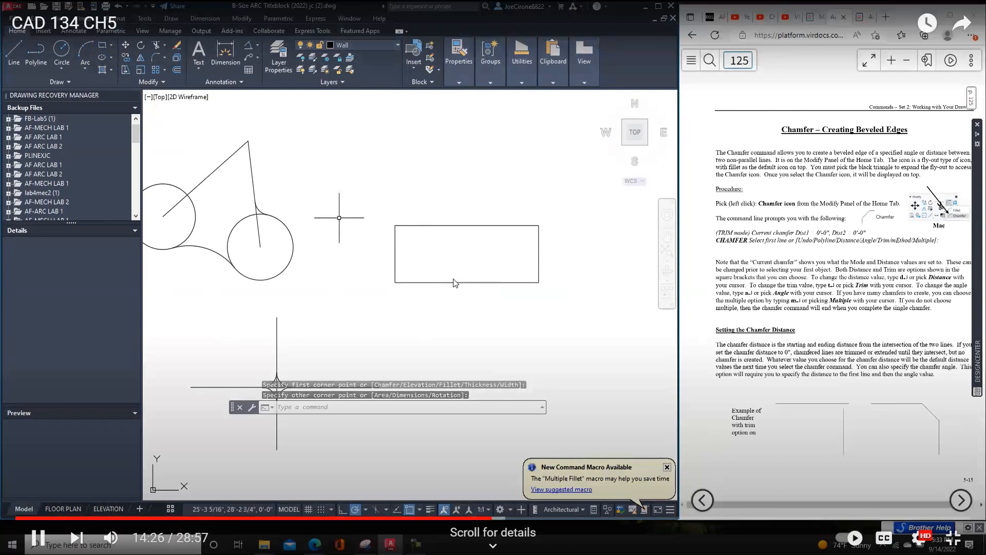
{"action": "left_click", "coordinate": [541, 519]}
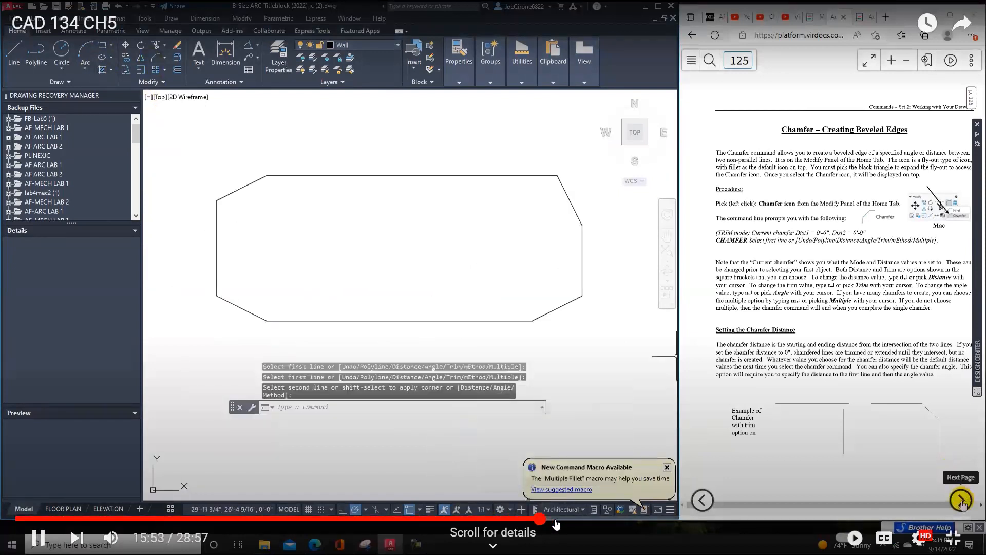
{"action": "left_click", "coordinate": [568, 519]}
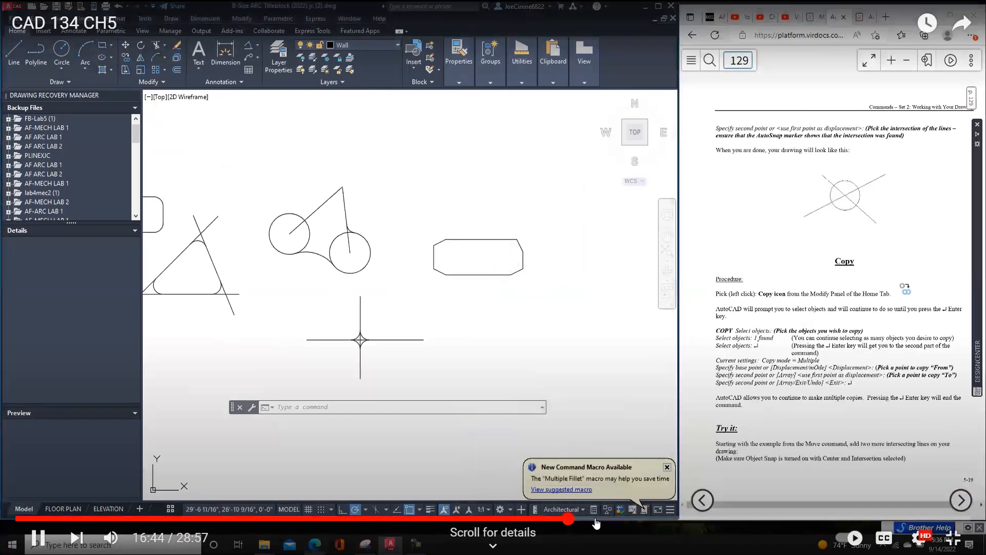
{"action": "left_click", "coordinate": [625, 519]}
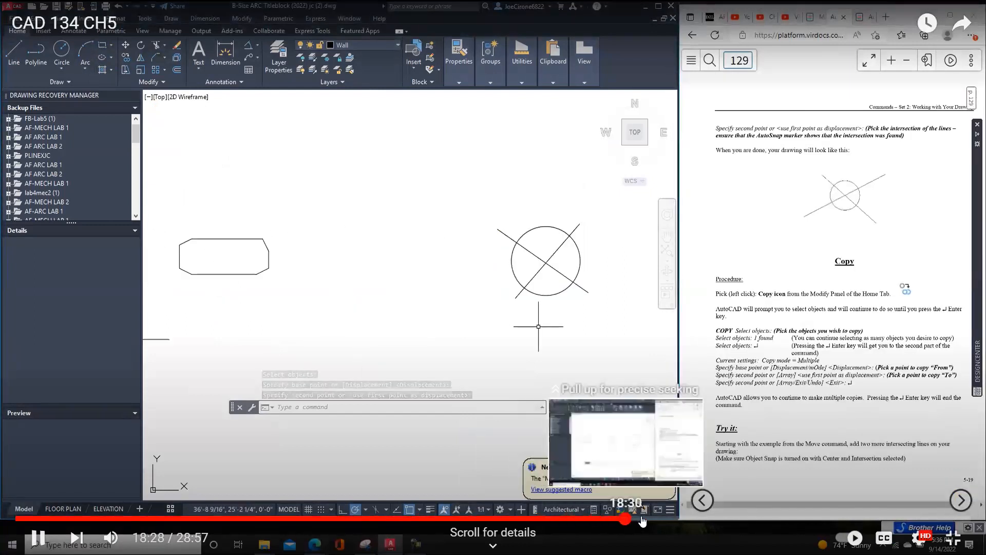
{"action": "left_click", "coordinate": [642, 520]}
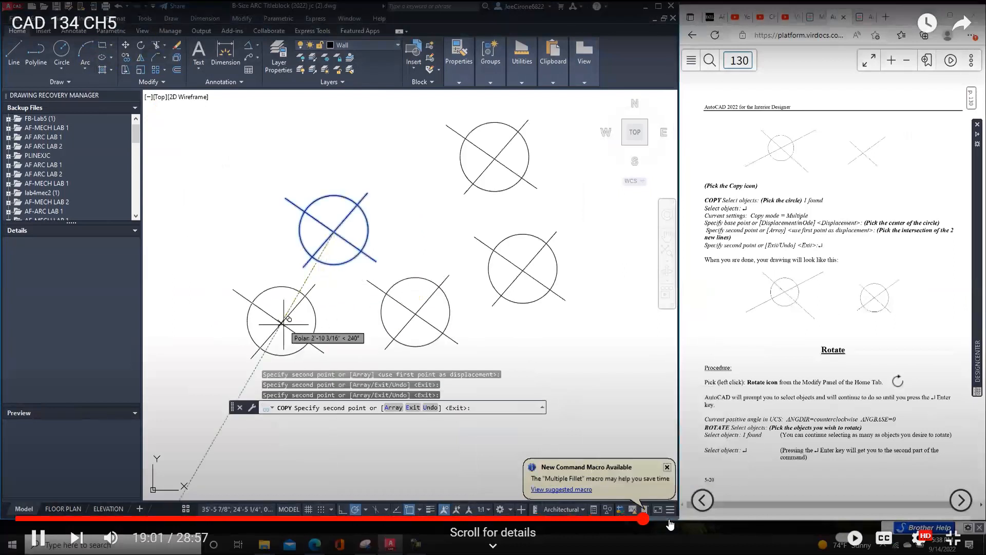
{"action": "key", "text": "Escape"}
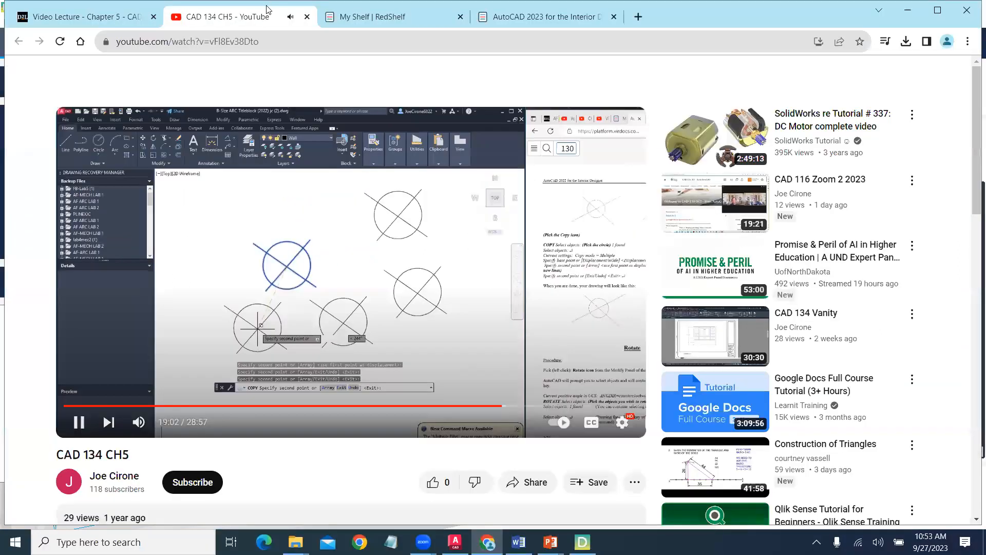
Pause the Chapter 5 lecture, return to the course site's Module 5 page and examine the conference room exercise drawing and its dimensions
{"action": "left_click", "coordinate": [80, 427]}
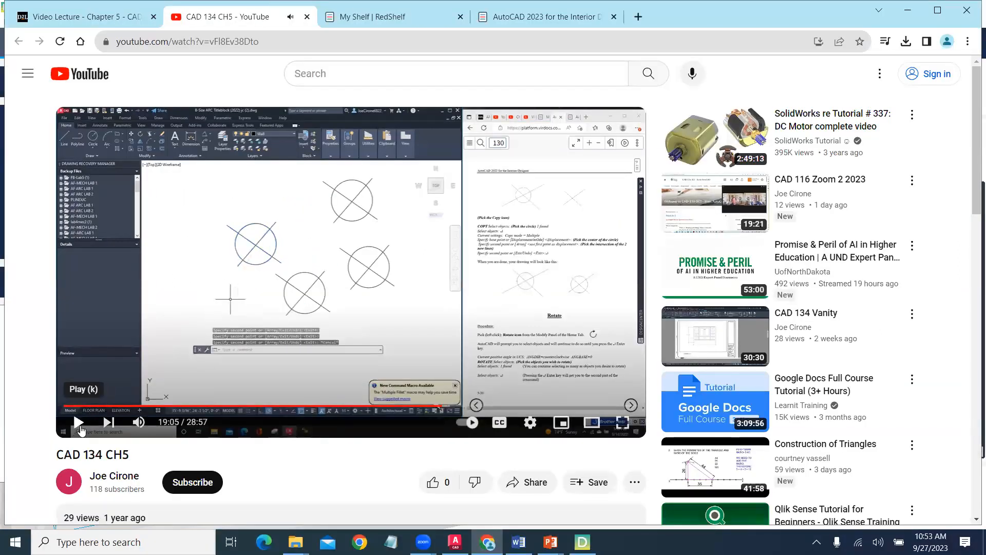
{"action": "left_click", "coordinate": [83, 16]}
{"action": "left_click", "coordinate": [179, 183]}
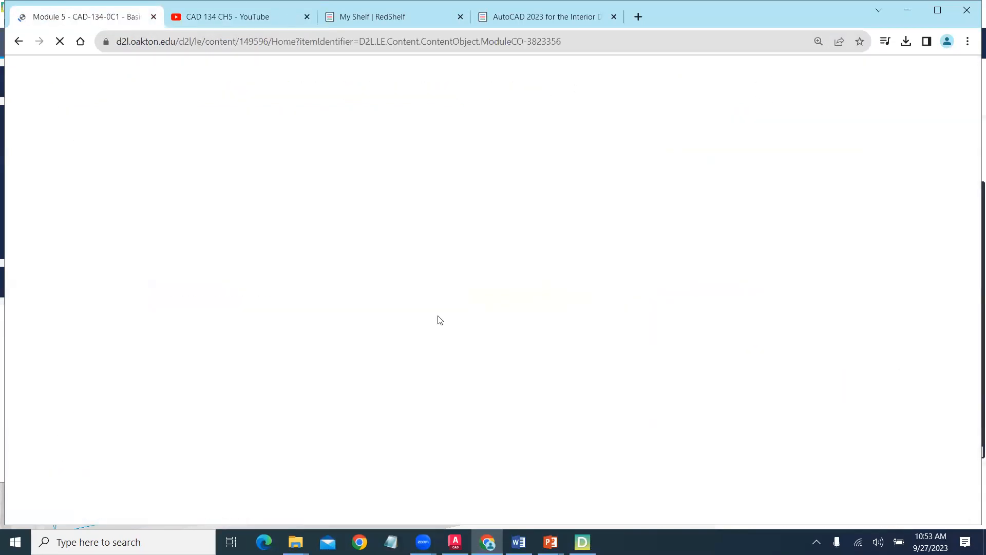
{"action": "scroll", "coordinate": [572, 283], "scroll_direction": "down", "scroll_amount": 2}
{"action": "scroll", "coordinate": [572, 283], "scroll_direction": "down", "scroll_amount": 13}
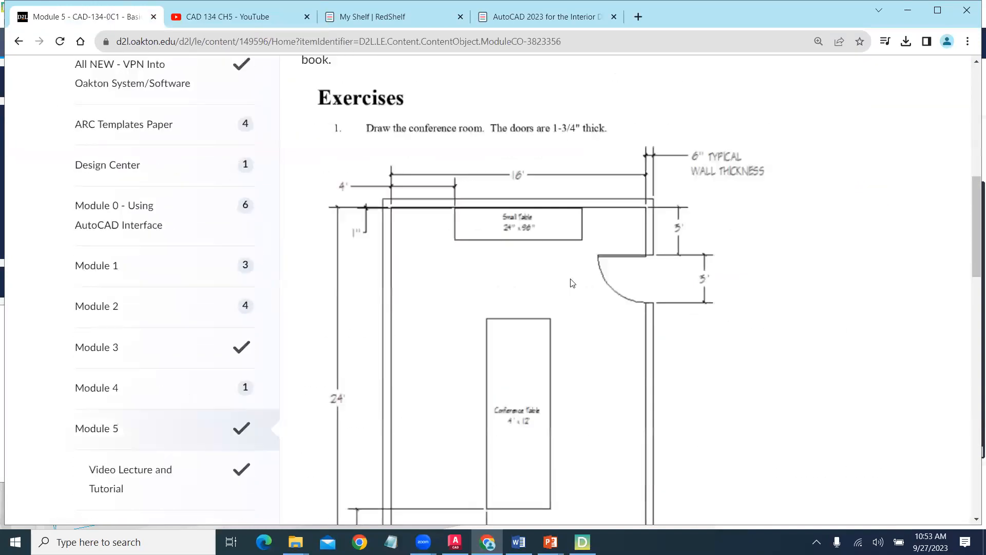
{"action": "scroll", "coordinate": [571, 283], "scroll_direction": "up", "scroll_amount": 1}
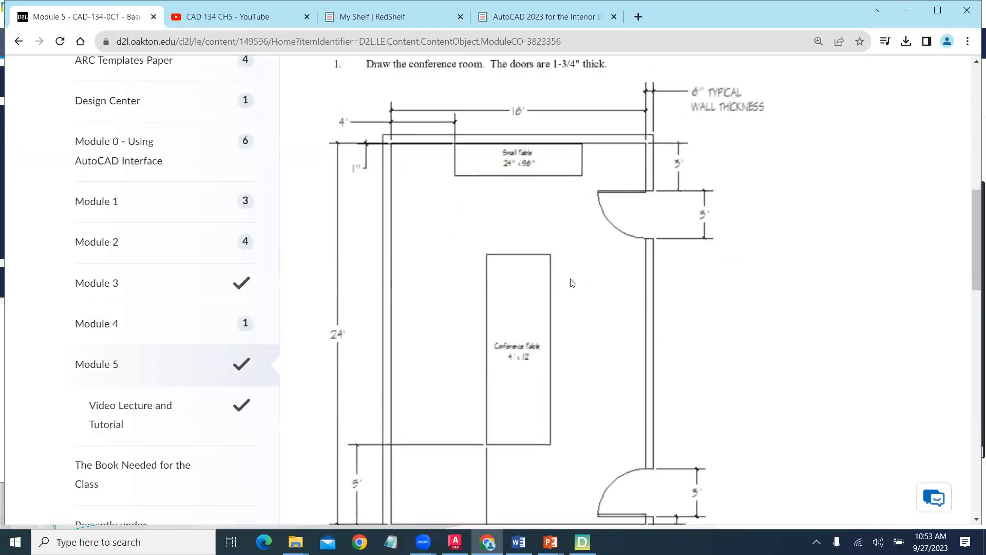
{"action": "scroll", "coordinate": [572, 282], "scroll_direction": "up", "scroll_amount": 2}
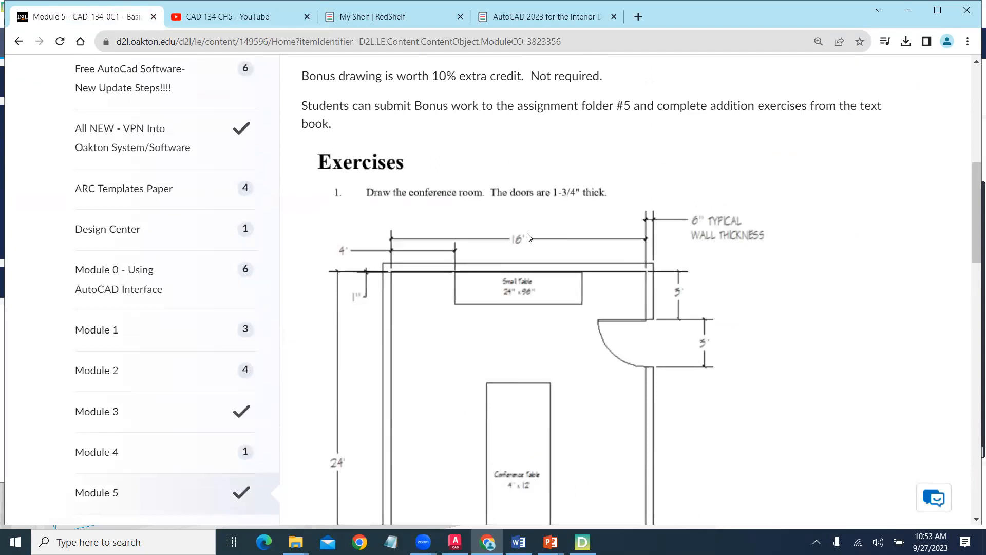
{"action": "scroll", "coordinate": [529, 238], "scroll_direction": "down", "scroll_amount": 3}
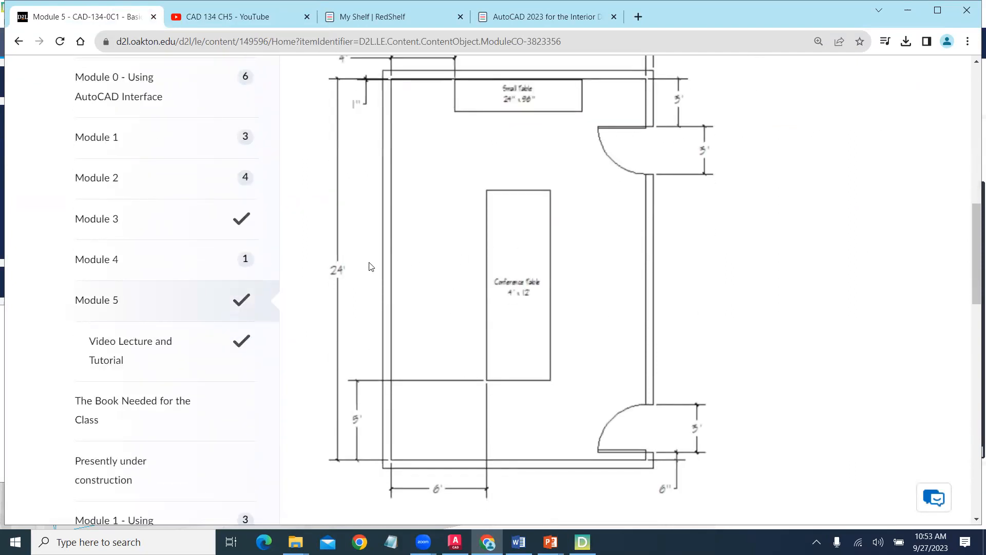
{"action": "scroll", "coordinate": [420, 275], "scroll_direction": "up", "scroll_amount": 2}
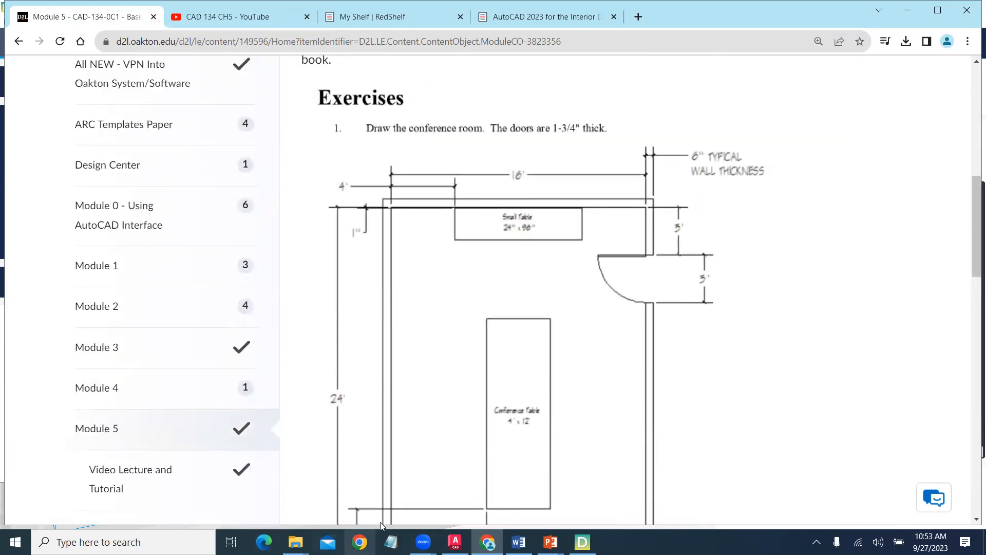
Switch to AutoCAD, maximize its window and bring up the model space of the JC-Conference Room - Ch5 drawing
{"action": "left_click", "coordinate": [455, 541]}
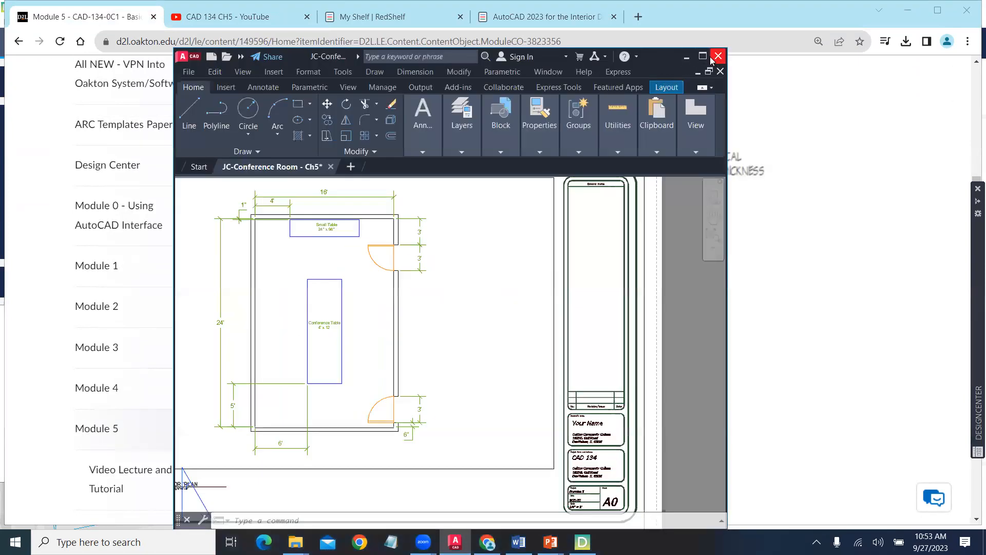
{"action": "left_click", "coordinate": [702, 57]}
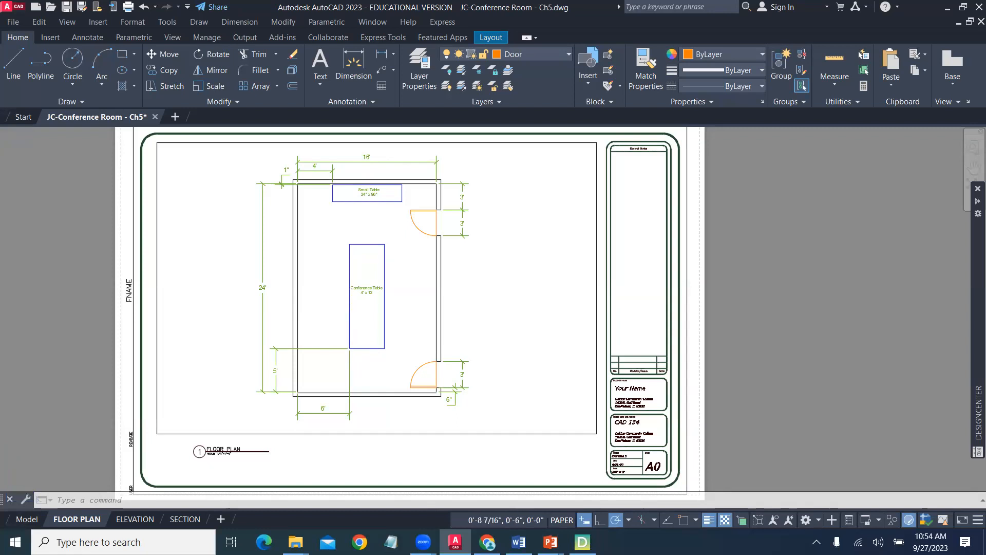
{"action": "scroll", "coordinate": [414, 288], "scroll_direction": "down", "scroll_amount": 2}
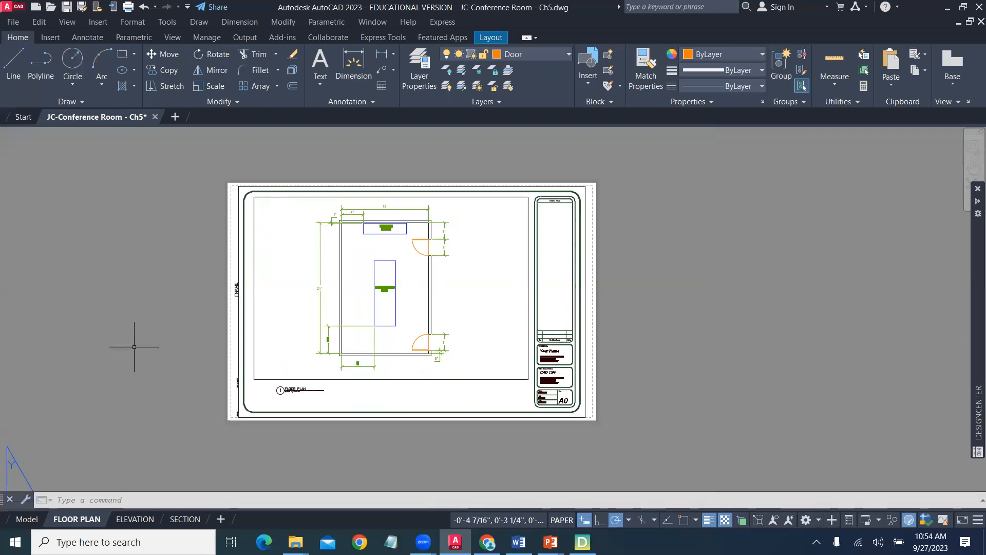
{"action": "left_click", "coordinate": [23, 521]}
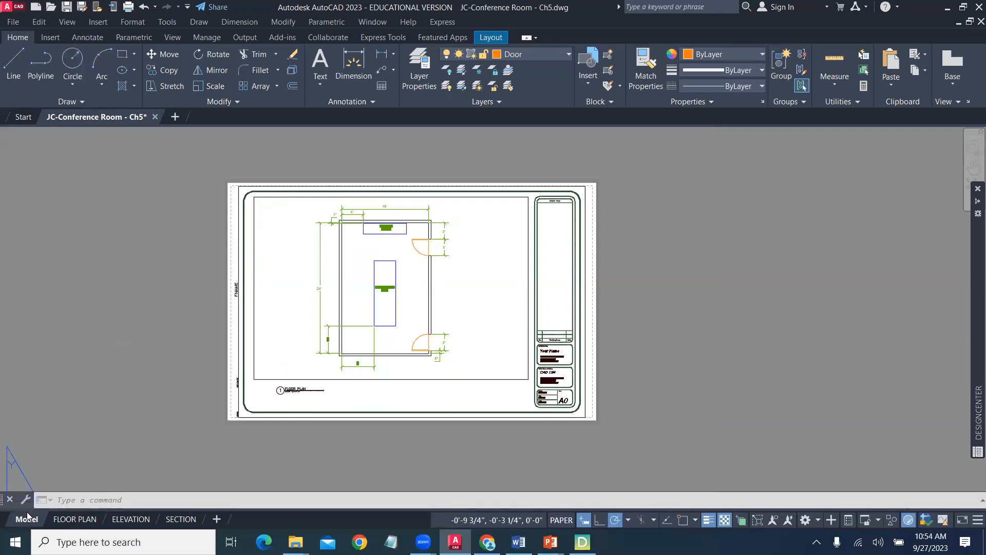
Inspect the quick properties of the conference room's left inner wall line, then clear the selection
{"action": "middle_click_drag", "start_coordinate": [191, 264], "coordinate": [485, 324]}
{"action": "scroll", "coordinate": [569, 324], "scroll_direction": "up", "scroll_amount": 2}
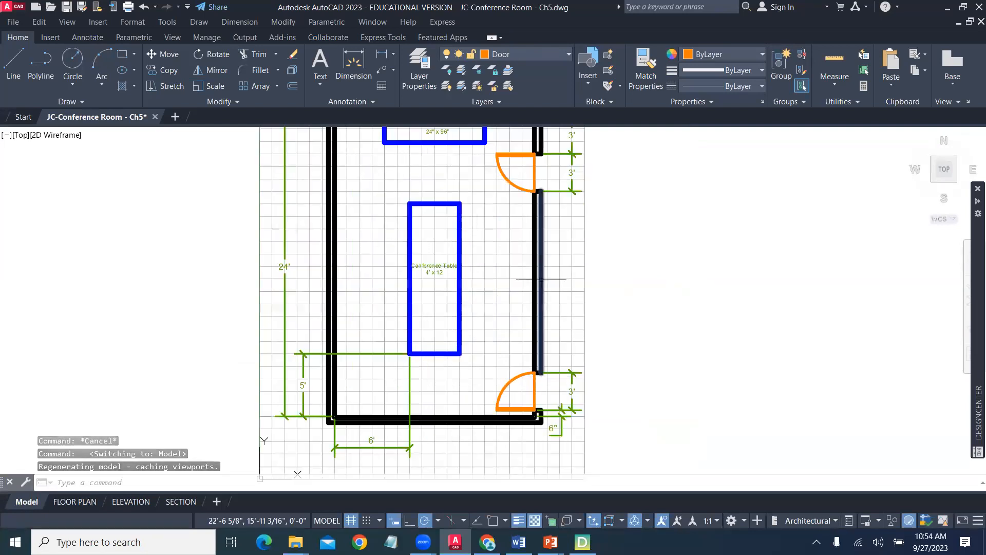
{"action": "middle_click_drag", "start_coordinate": [370, 188], "coordinate": [397, 231]}
{"action": "scroll", "coordinate": [397, 231], "scroll_direction": "up", "scroll_amount": 2}
{"action": "mouse_move", "coordinate": [386, 192]}
{"action": "middle_mouse_down"}
{"action": "mouse_move", "coordinate": [411, 278]}
{"action": "mouse_move", "coordinate": [404, 299]}
{"action": "middle_mouse_up"}
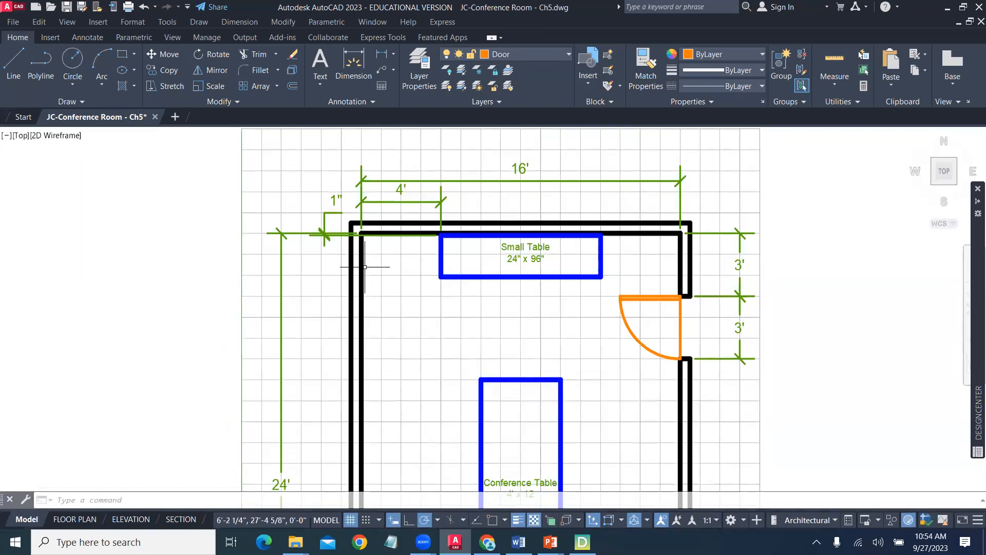
{"action": "left_click", "coordinate": [360, 264]}
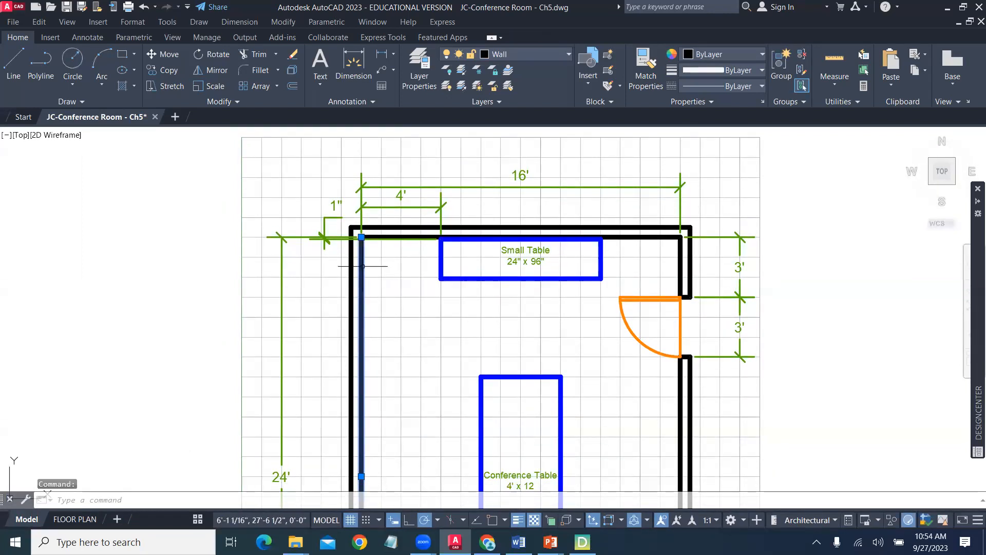
{"action": "right_click", "coordinate": [390, 273]}
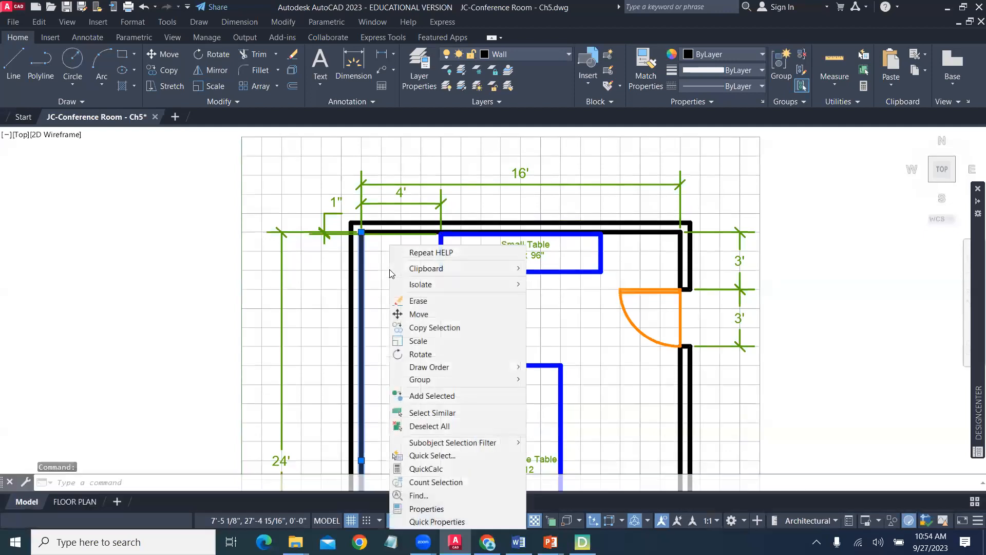
{"action": "left_click", "coordinate": [424, 522]}
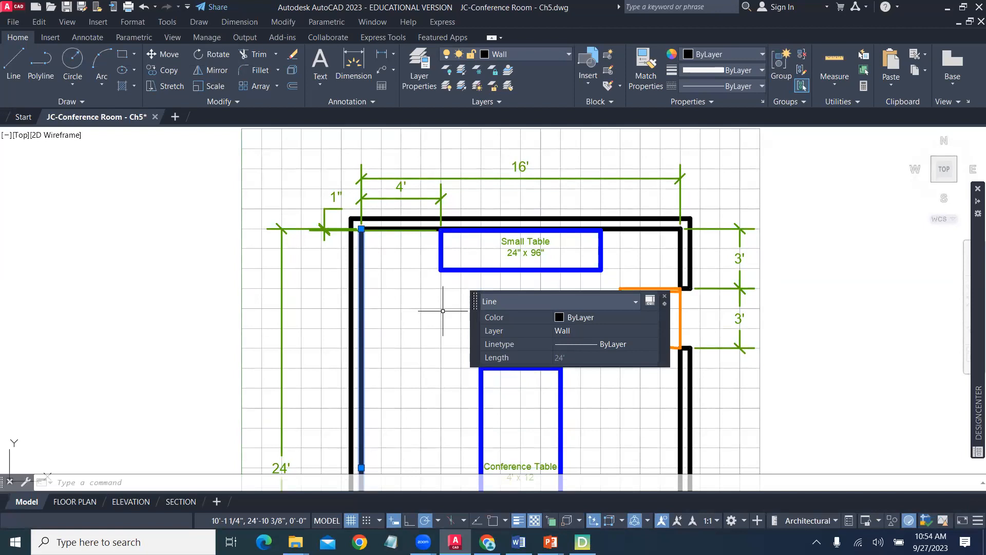
{"action": "key", "text": "Escape"}
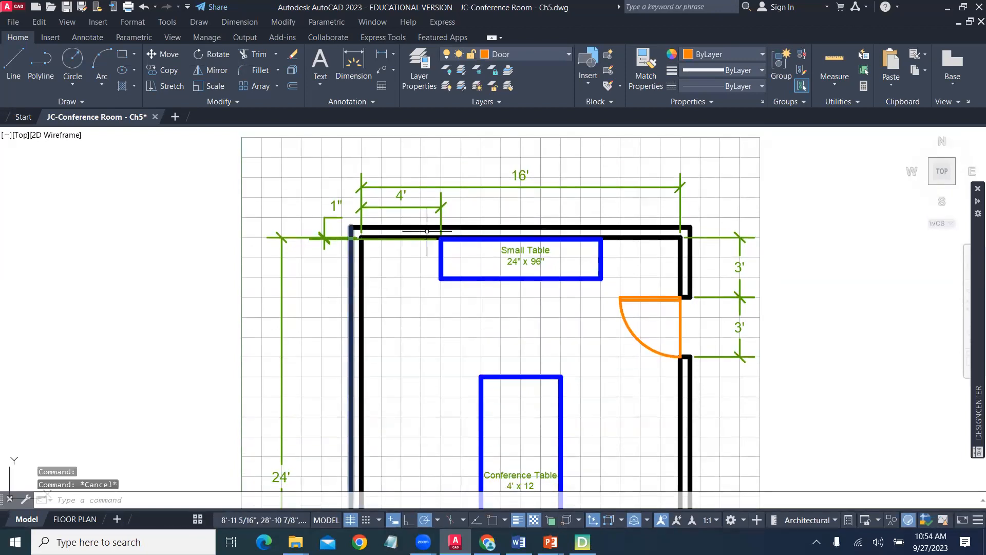
Inspect the quick properties of the two horizontal dimensions above the room, then clear the selection
{"action": "left_click", "coordinate": [471, 188]}
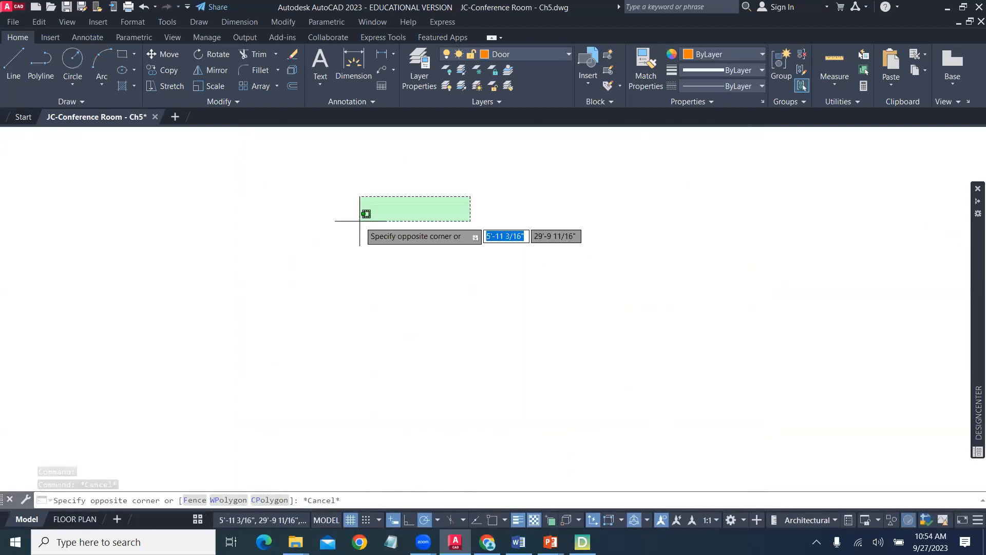
{"action": "left_click", "coordinate": [355, 165]}
{"action": "right_click", "coordinate": [314, 182]}
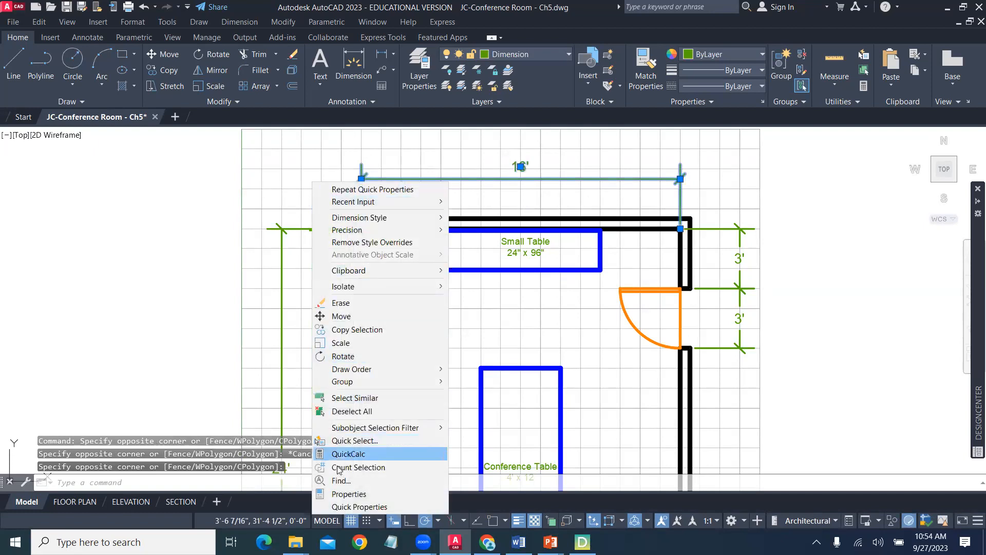
{"action": "left_click", "coordinate": [359, 506]}
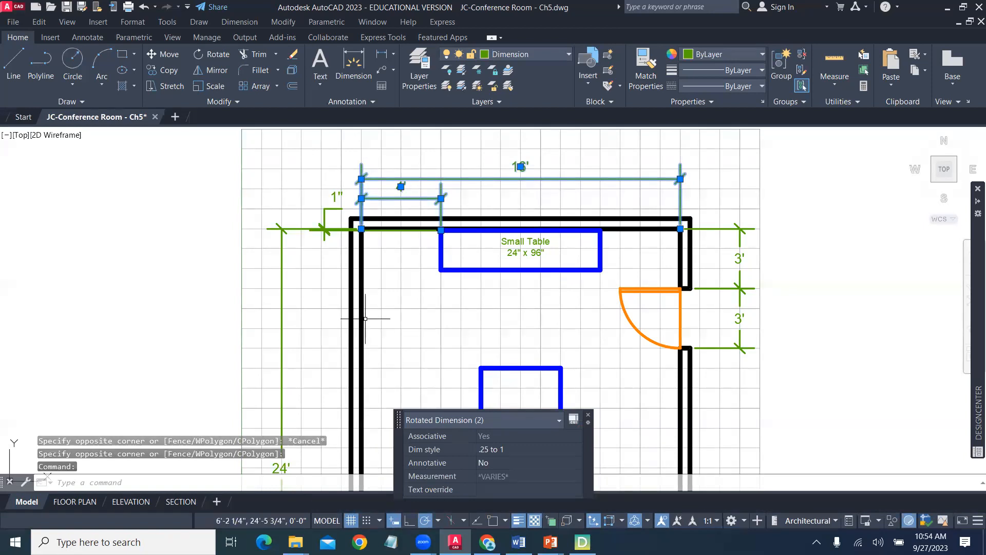
{"action": "key", "text": "Escape"}
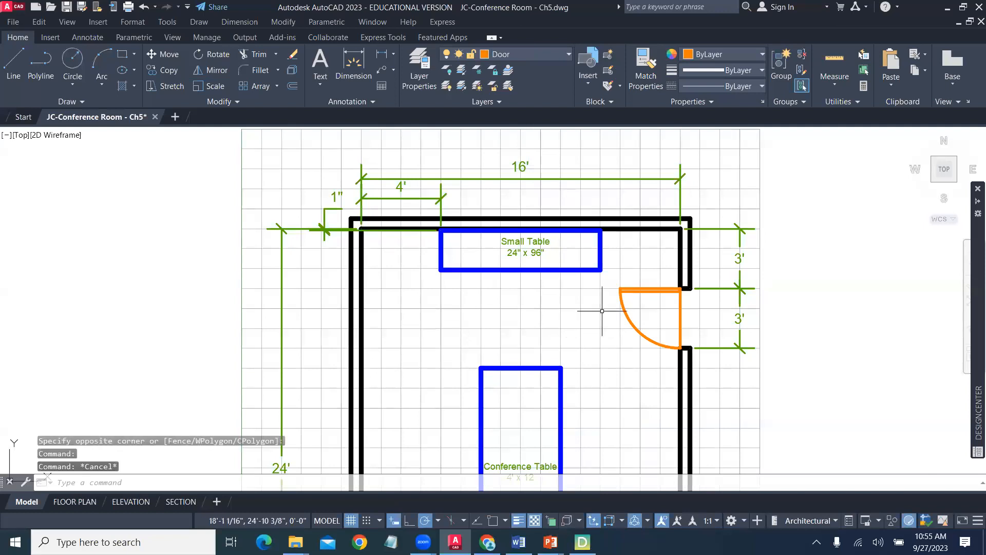
Start a distance measurement at the lower door, turn on object snap and review the active snap modes
{"action": "scroll", "coordinate": [602, 311], "scroll_direction": "down", "scroll_amount": 4}
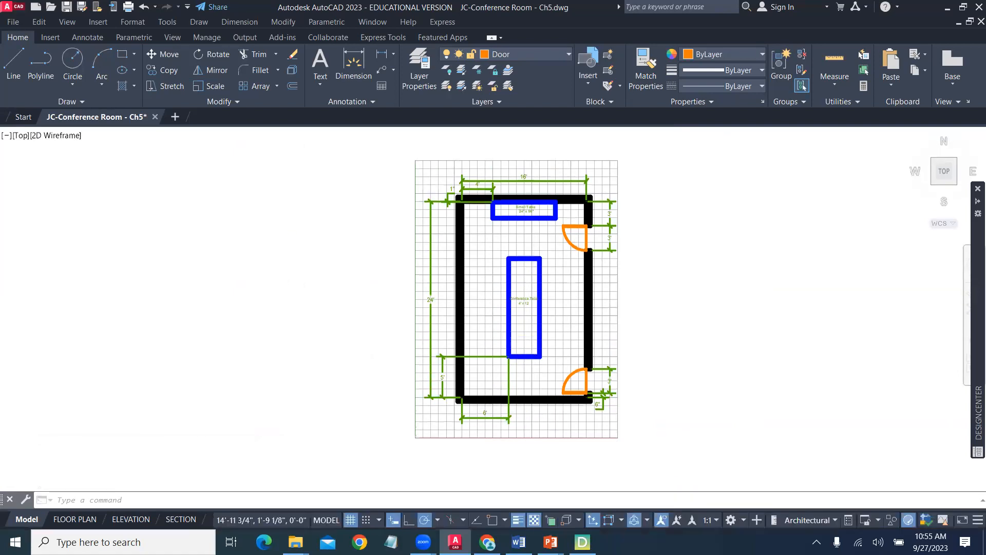
{"action": "scroll", "coordinate": [572, 426], "scroll_direction": "up", "scroll_amount": 2}
{"action": "scroll", "coordinate": [608, 380], "scroll_direction": "up", "scroll_amount": 2}
{"action": "scroll", "coordinate": [608, 379], "scroll_direction": "up", "scroll_amount": 4}
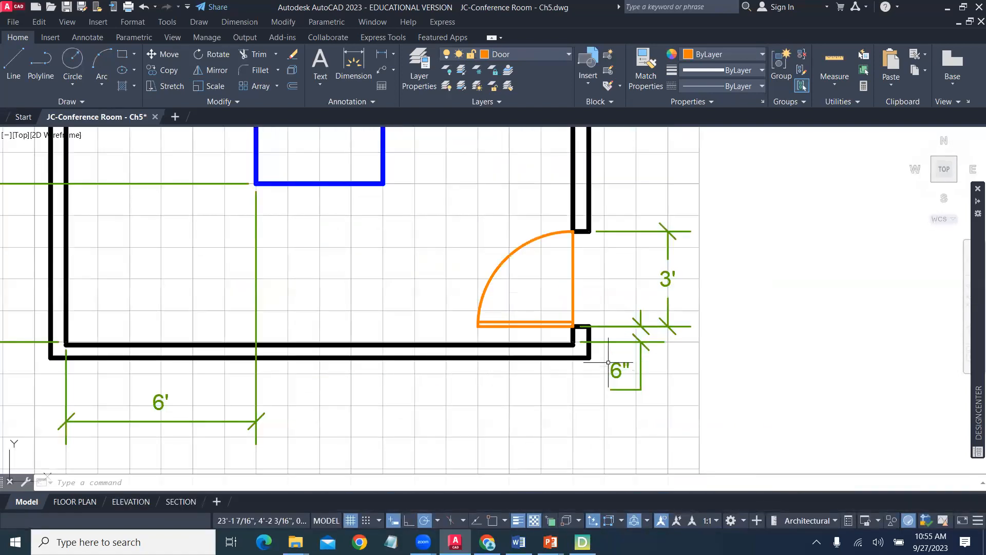
{"action": "middle_click_drag", "start_coordinate": [571, 279], "coordinate": [529, 356]}
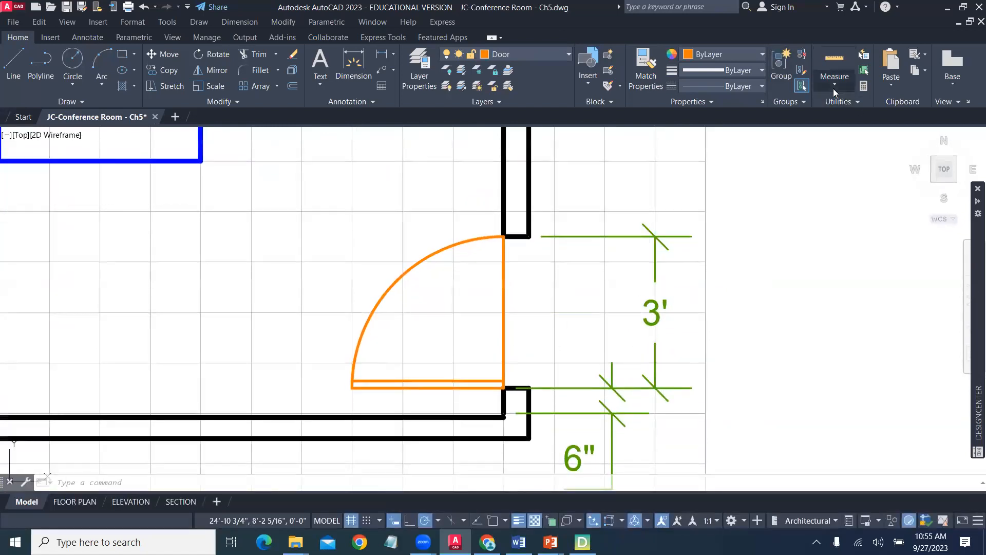
{"action": "left_click", "coordinate": [833, 89]}
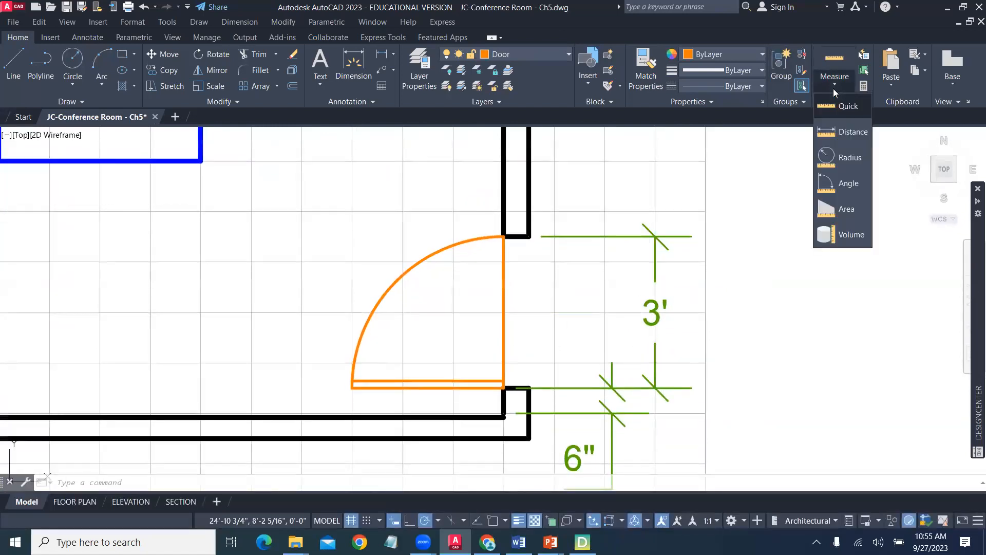
{"action": "left_click", "coordinate": [843, 133]}
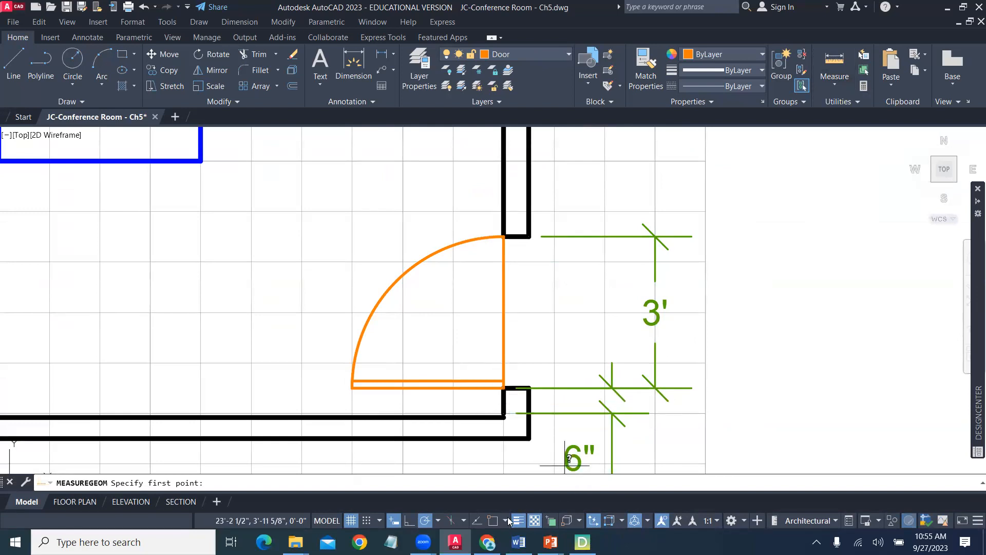
{"action": "left_click", "coordinate": [493, 522]}
{"action": "left_click", "coordinate": [507, 522]}
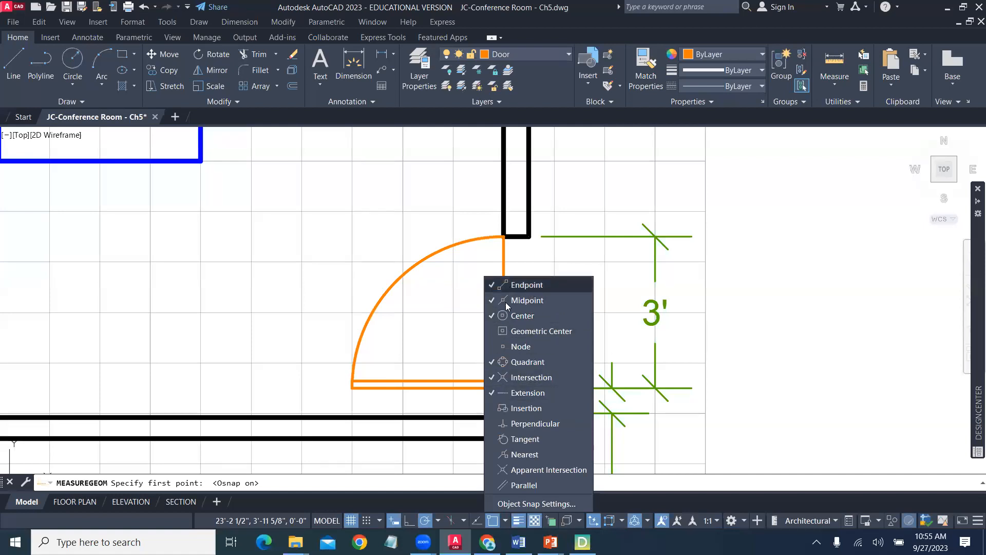
{"action": "left_click", "coordinate": [460, 256]}
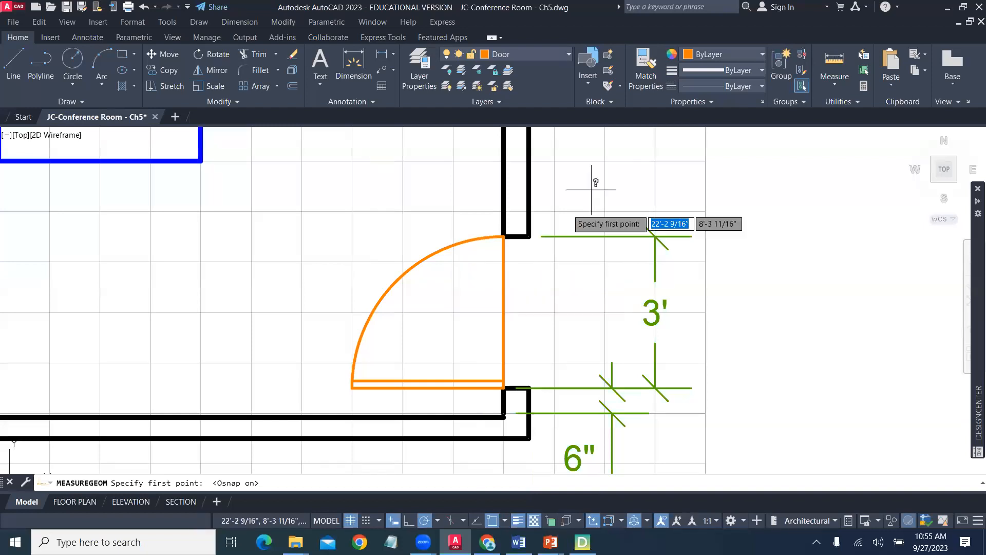
Measure the distance across the lower door opening from jamb to jamb, then end the measurement
{"action": "left_click", "coordinate": [841, 85]}
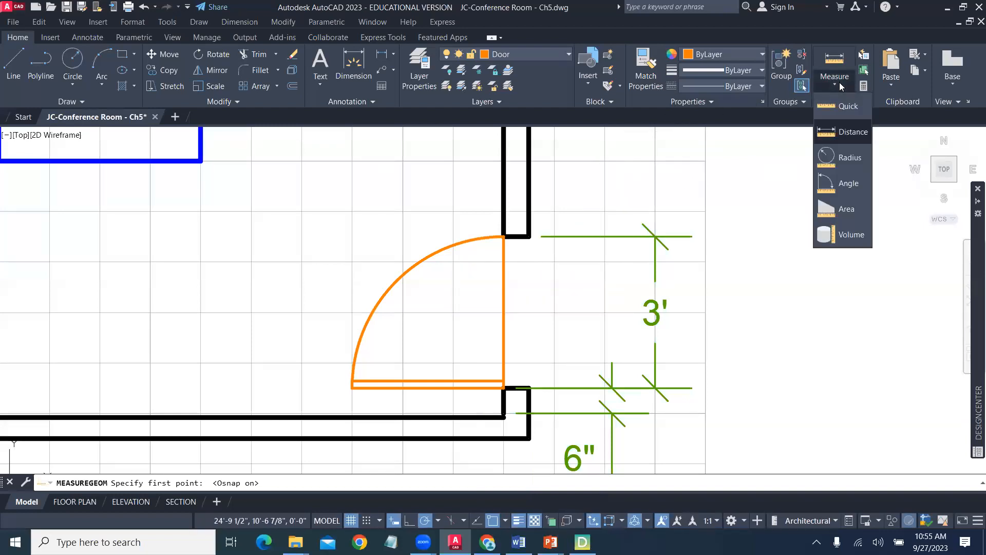
{"action": "left_click", "coordinate": [843, 133]}
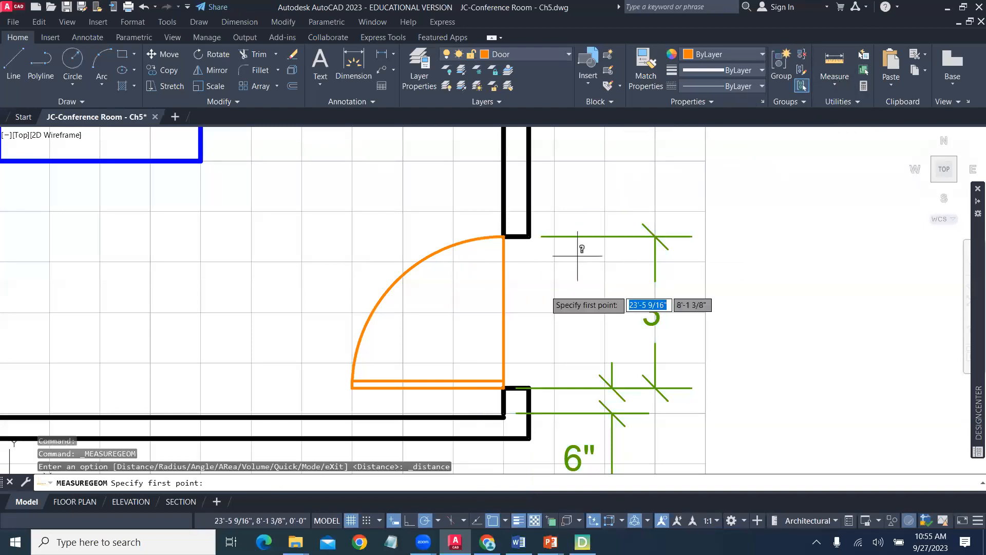
{"action": "left_click", "coordinate": [504, 388]}
{"action": "left_click", "coordinate": [503, 237]}
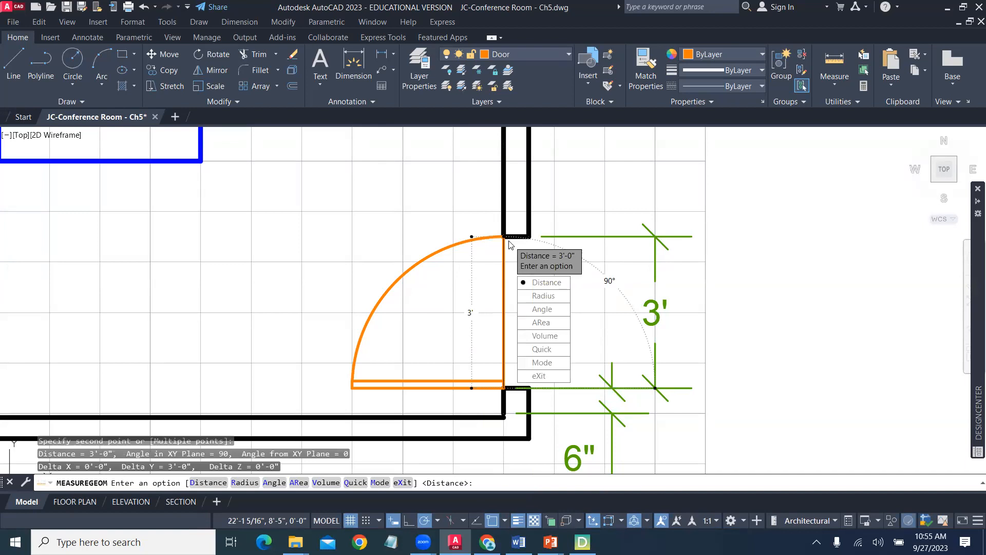
{"action": "key", "text": "Escape"}
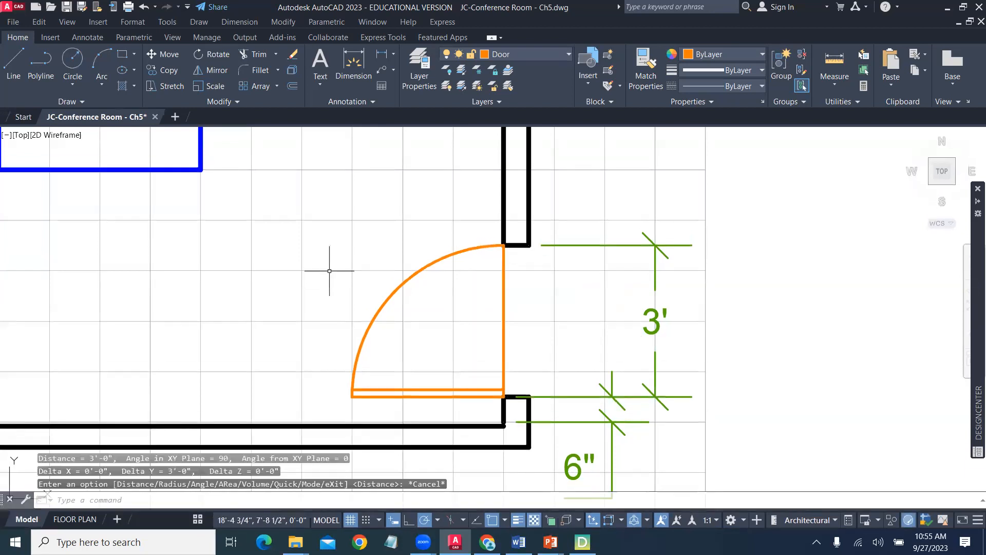
Add a horizontal linear dimension across the conference table's top edge, placed just above the table
{"action": "scroll", "coordinate": [333, 272], "scroll_direction": "down", "scroll_amount": 4}
{"action": "middle_click_drag", "start_coordinate": [333, 271], "coordinate": [363, 442]}
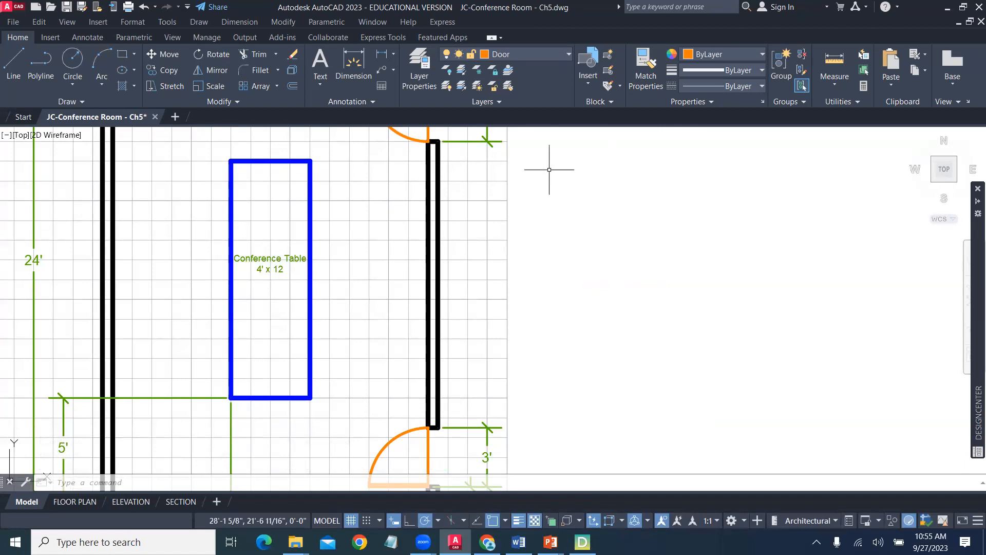
{"action": "left_click", "coordinate": [384, 55]}
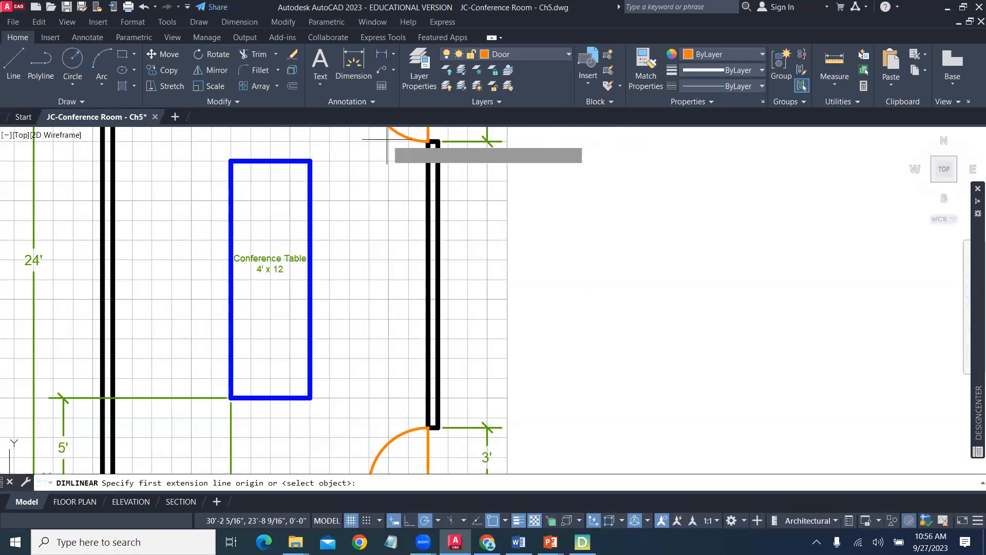
{"action": "left_click", "coordinate": [231, 161]}
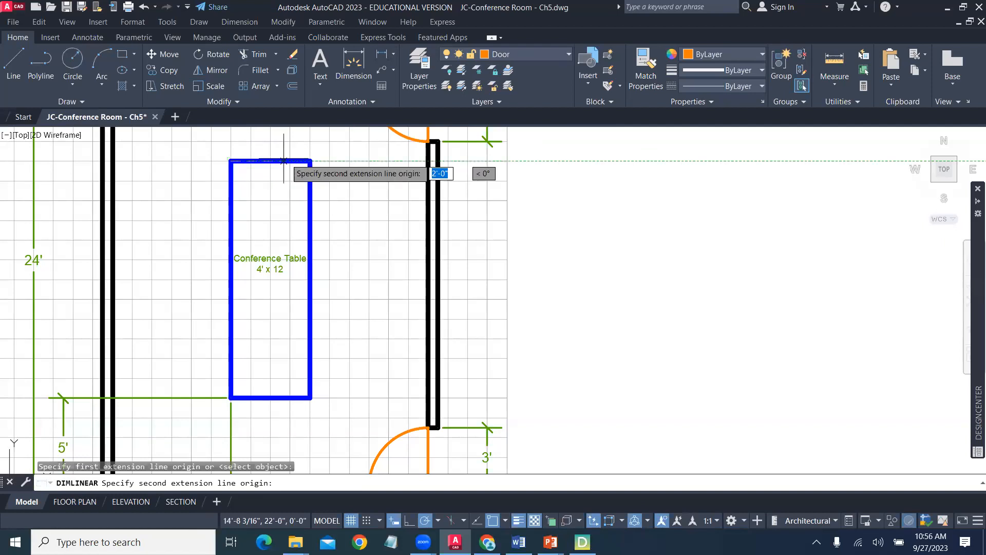
{"action": "left_click", "coordinate": [311, 161]}
{"action": "left_click", "coordinate": [296, 146]}
{"action": "middle_click_drag", "start_coordinate": [326, 177], "coordinate": [327, 251]}
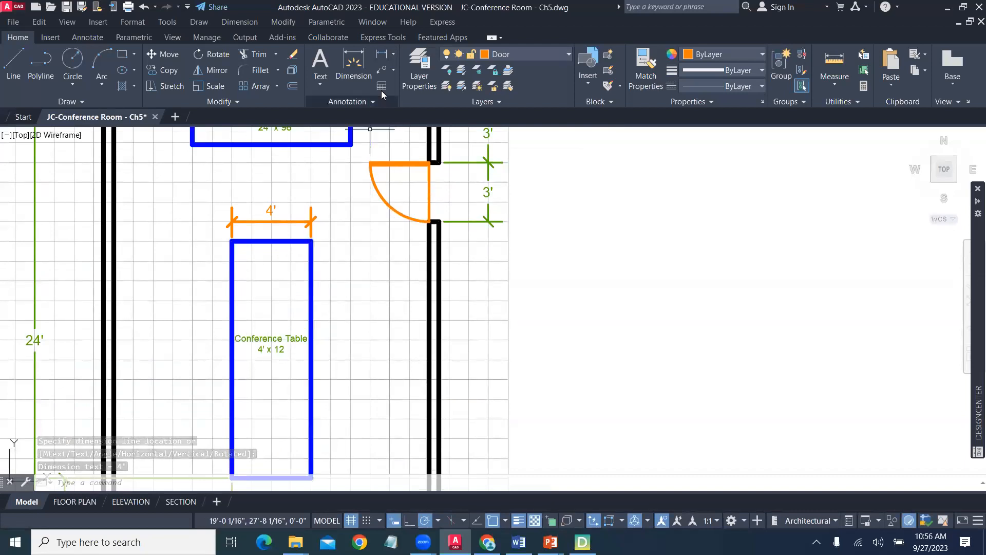
Add a vertical linear dimension along the conference table's right edge, placed just outside the table
{"action": "left_click", "coordinate": [383, 57]}
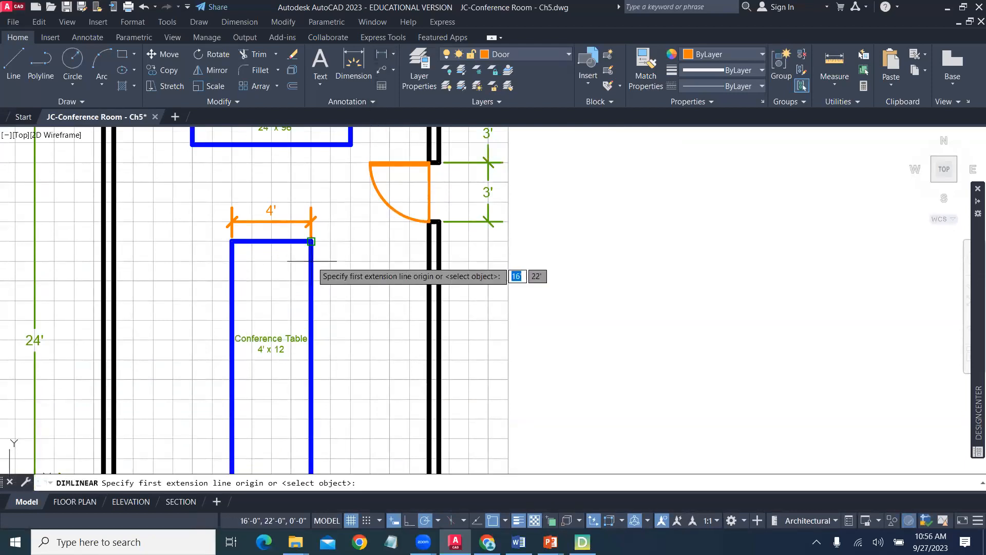
{"action": "left_click", "coordinate": [311, 242]}
{"action": "middle_click_drag", "start_coordinate": [328, 461], "coordinate": [367, 342]}
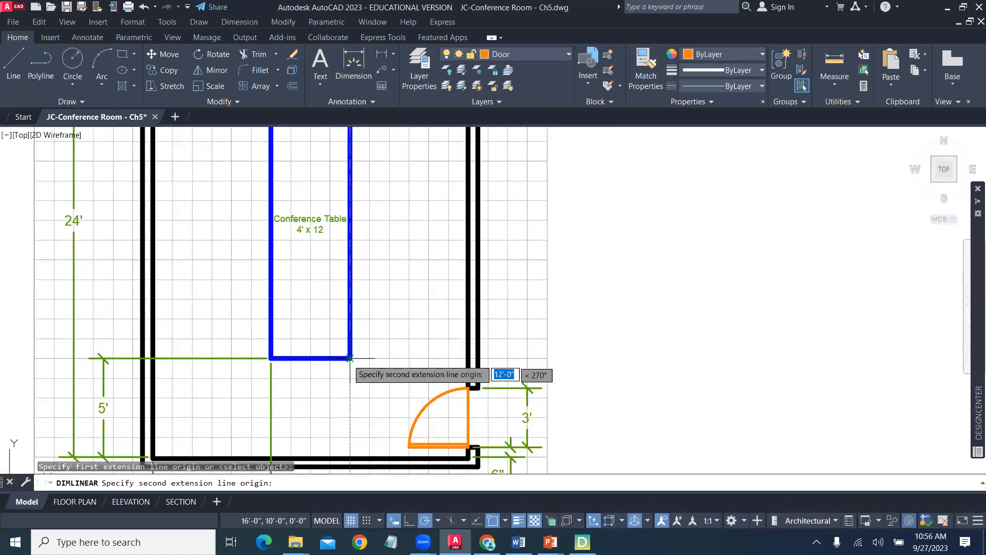
{"action": "left_click", "coordinate": [350, 357]}
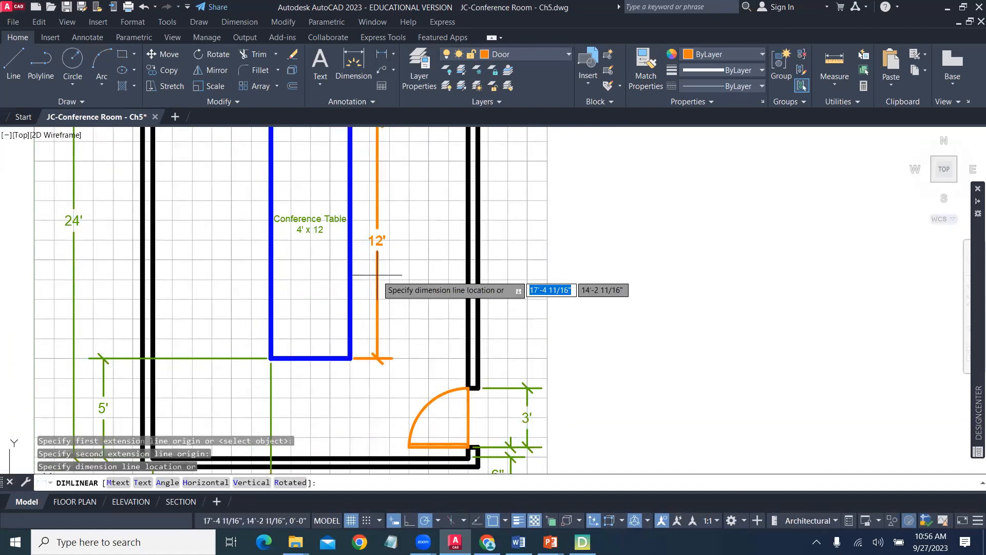
{"action": "left_click", "coordinate": [377, 280]}
{"action": "mouse_move", "coordinate": [427, 284]}
{"action": "middle_mouse_down"}
{"action": "mouse_move", "coordinate": [442, 372]}
{"action": "mouse_move", "coordinate": [442, 343]}
{"action": "middle_mouse_up"}
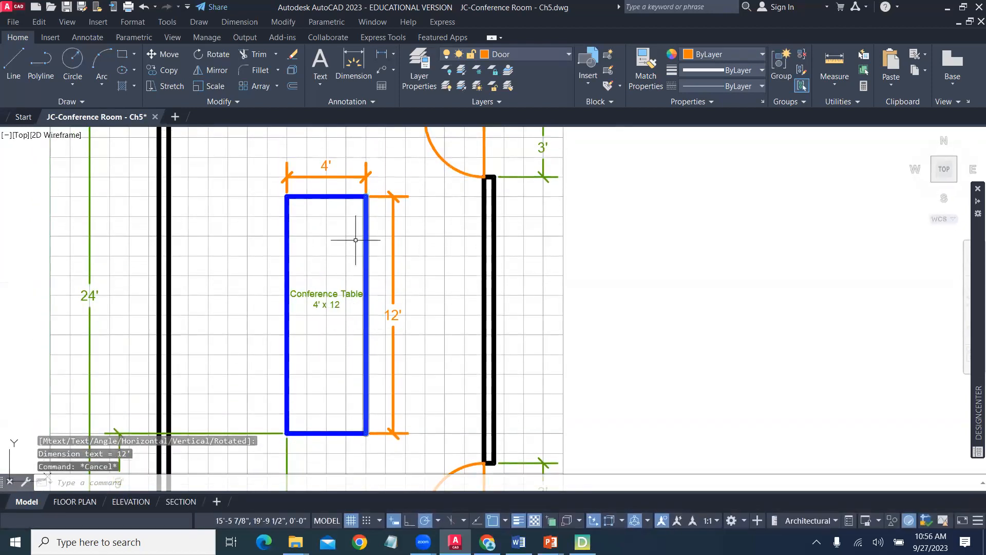
Delete the horizontal and vertical dimensions just added to the conference table
{"action": "left_click", "coordinate": [345, 165]}
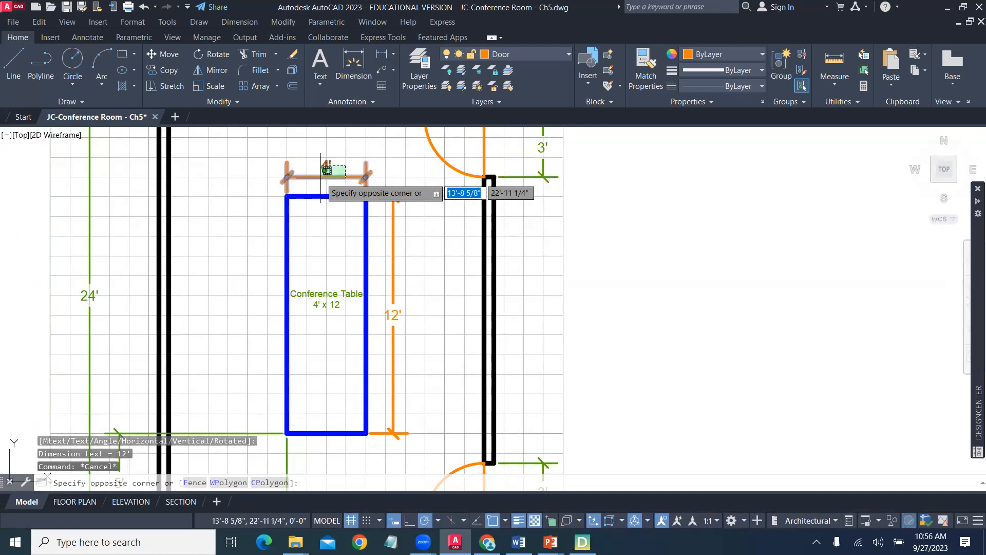
{"action": "left_click", "coordinate": [326, 162]}
{"action": "left_click", "coordinate": [406, 212]}
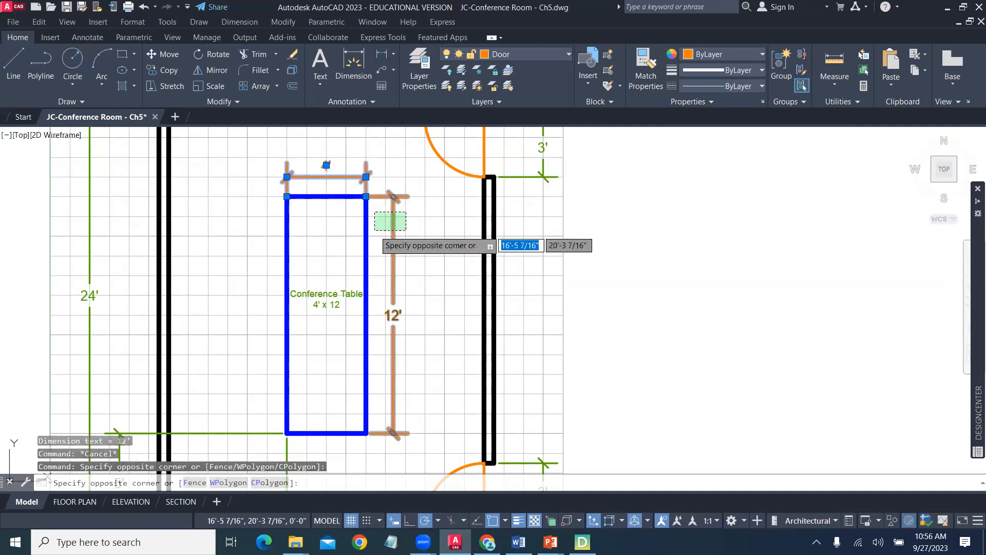
{"action": "left_click", "coordinate": [380, 219]}
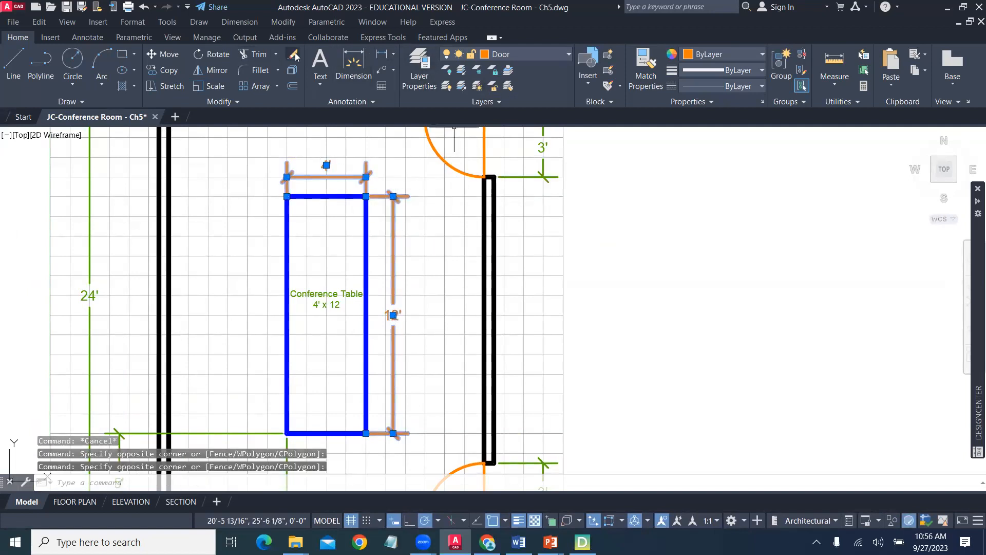
{"action": "key", "text": "Delete"}
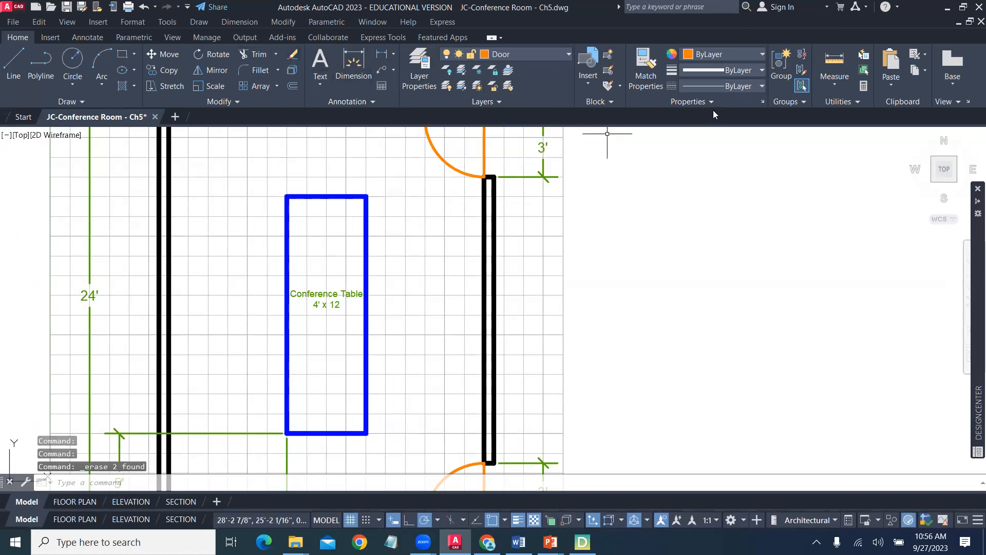
Measure the distance along the conference table's right edge from its upper to its lower corner, then cancel the measurement
{"action": "left_click", "coordinate": [853, 103]}
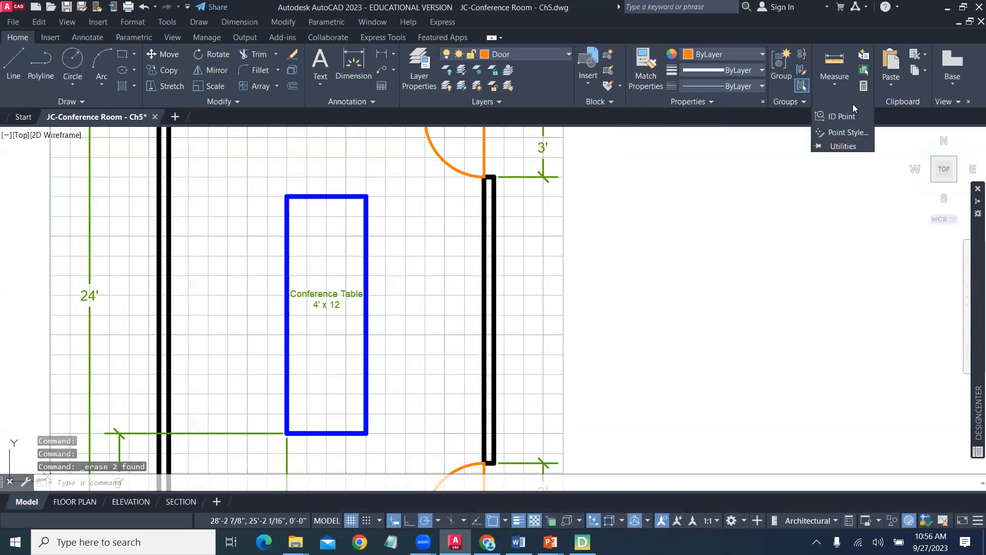
{"action": "left_click", "coordinate": [836, 89]}
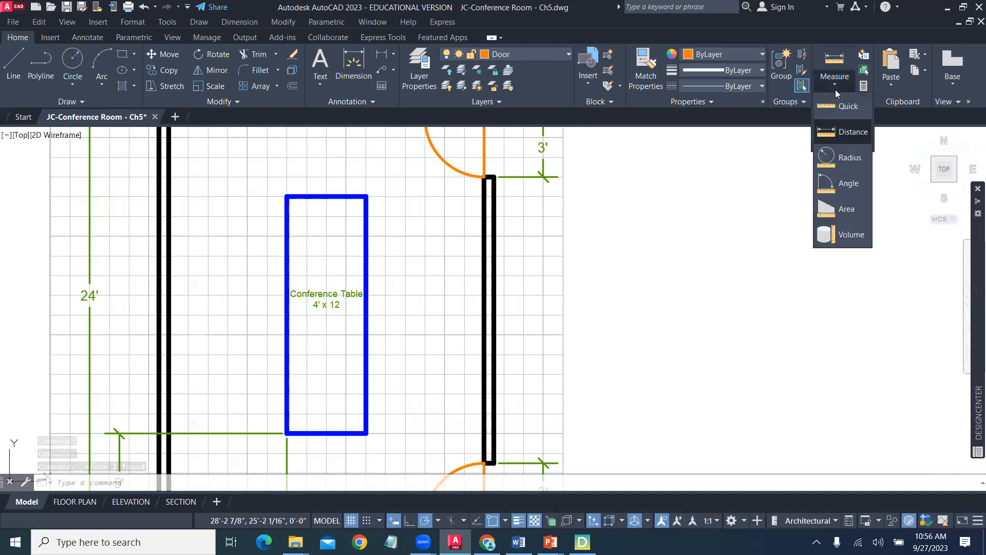
{"action": "left_click", "coordinate": [850, 134]}
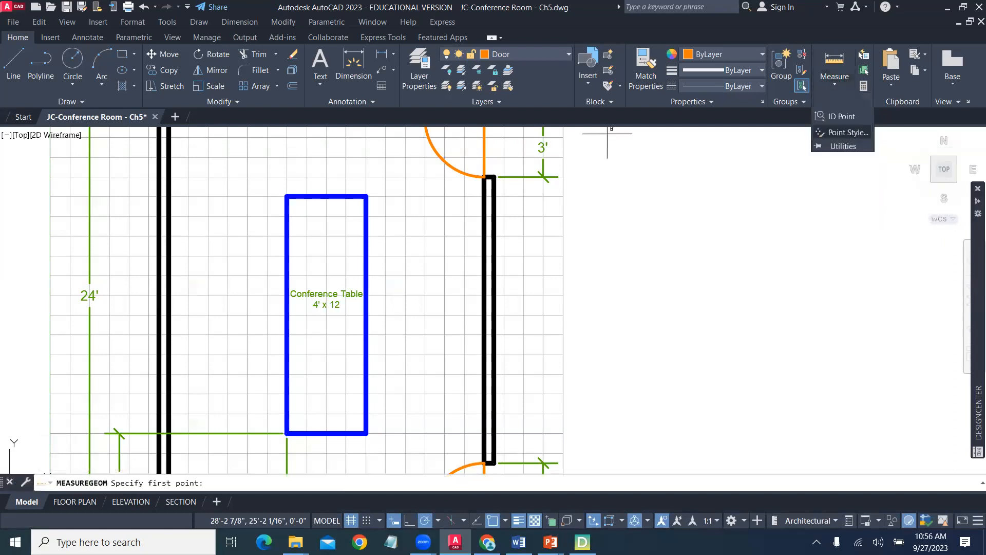
{"action": "left_click", "coordinate": [366, 197]}
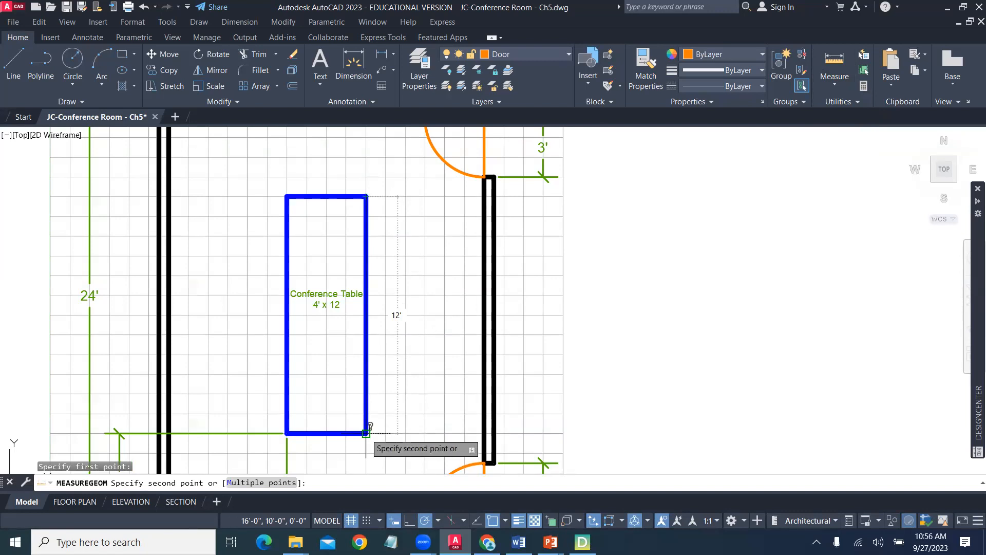
{"action": "key", "text": "Escape"}
{"action": "scroll", "coordinate": [393, 370], "scroll_direction": "down", "scroll_amount": 3}
{"action": "middle_click_drag", "start_coordinate": [393, 359], "coordinate": [448, 324]}
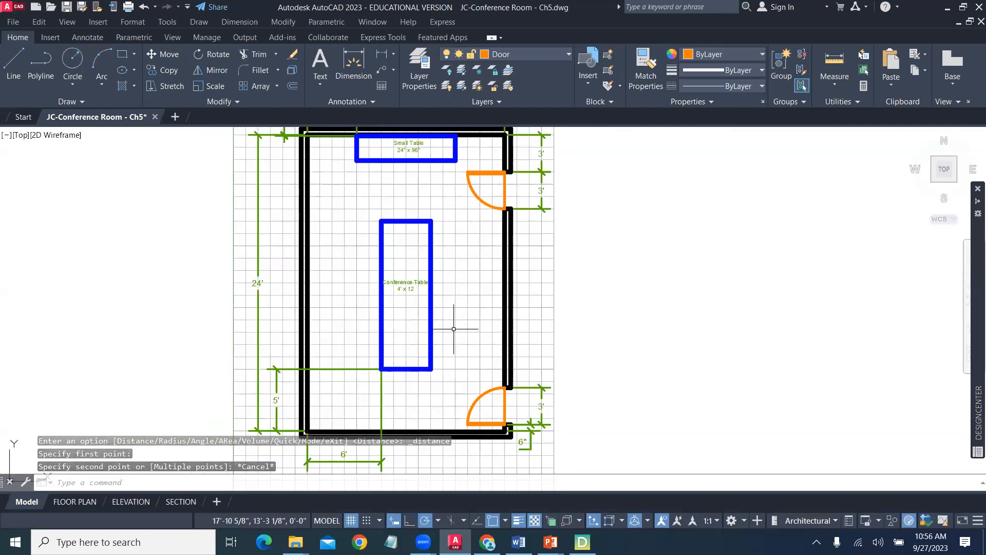
Start an area measurement of the conference room at its upper-left inner corner and continue to the upper-right inner corner
{"action": "scroll", "coordinate": [454, 329], "scroll_direction": "down", "scroll_amount": 2}
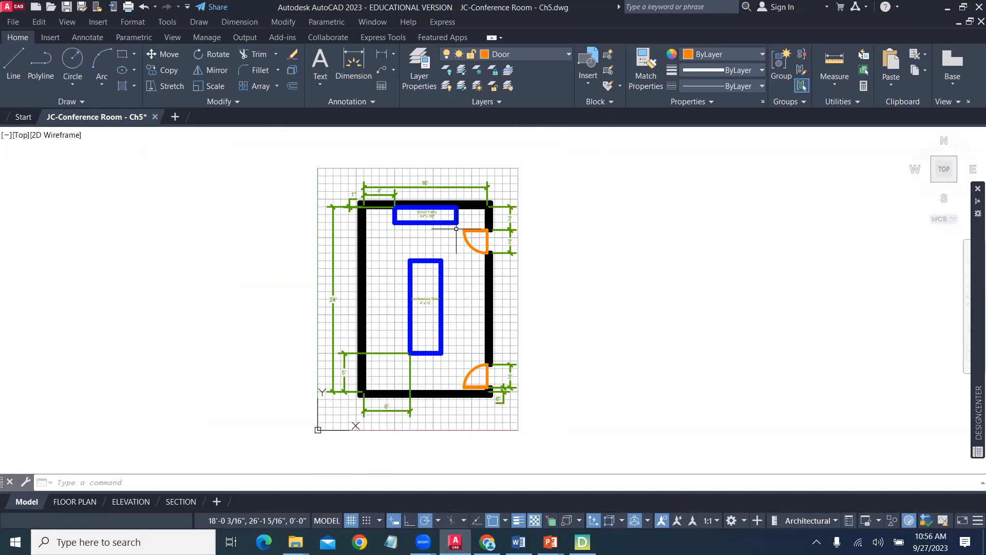
{"action": "left_click", "coordinate": [844, 89]}
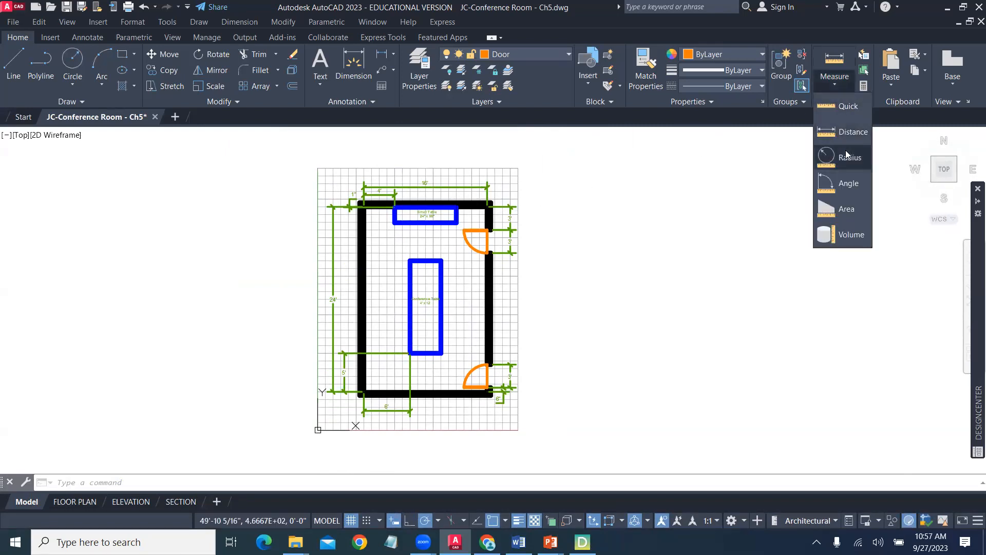
{"action": "left_click", "coordinate": [846, 210]}
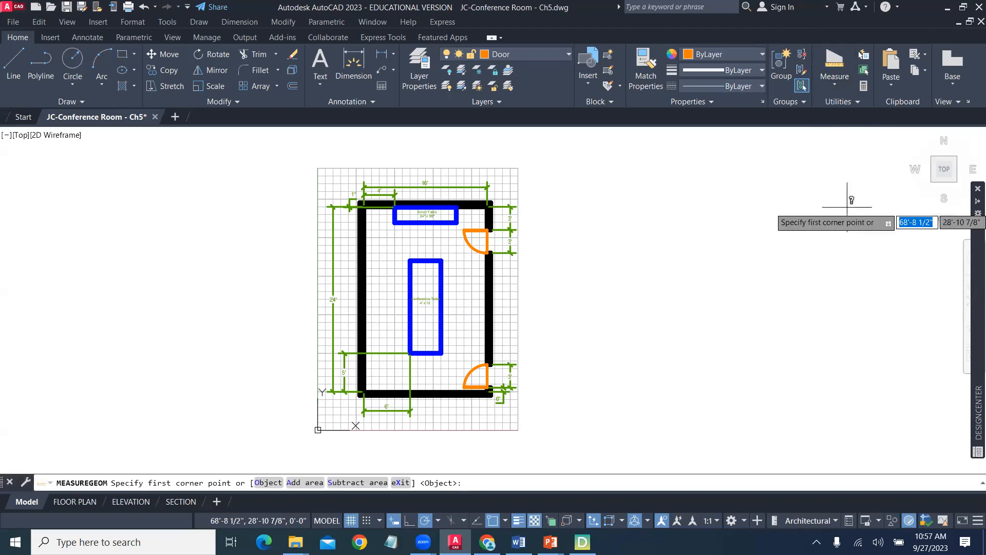
{"action": "scroll", "coordinate": [377, 216], "scroll_direction": "up", "scroll_amount": 6}
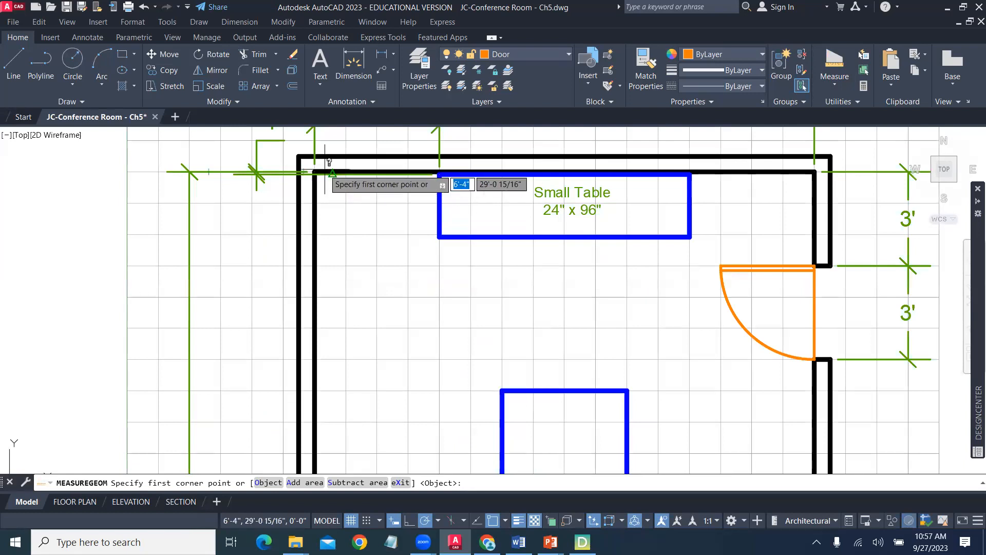
{"action": "left_click", "coordinate": [315, 172]}
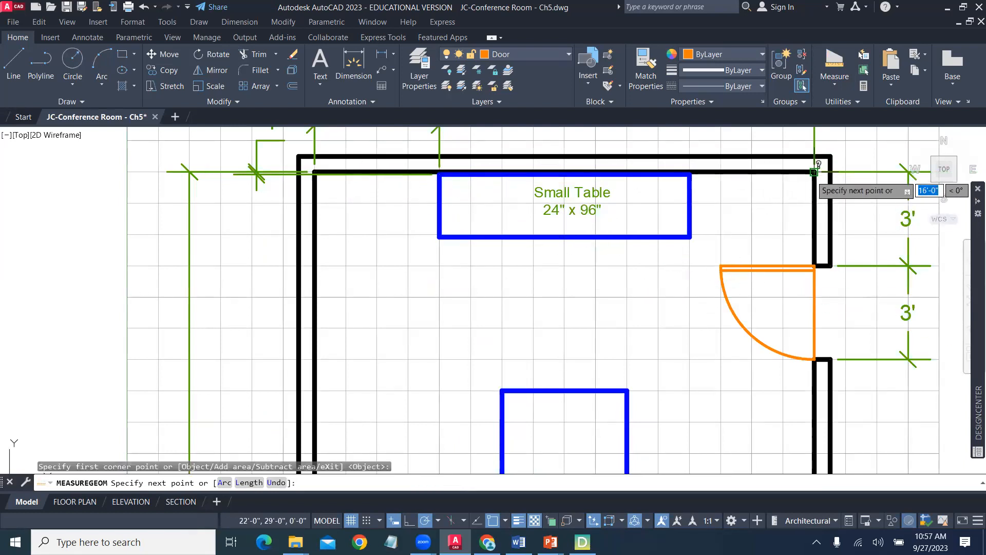
{"action": "left_click", "coordinate": [814, 172]}
Extend the area measurement down to the room's lower-right inner corner, below the lower door
{"action": "scroll", "coordinate": [774, 385], "scroll_direction": "down", "scroll_amount": 2}
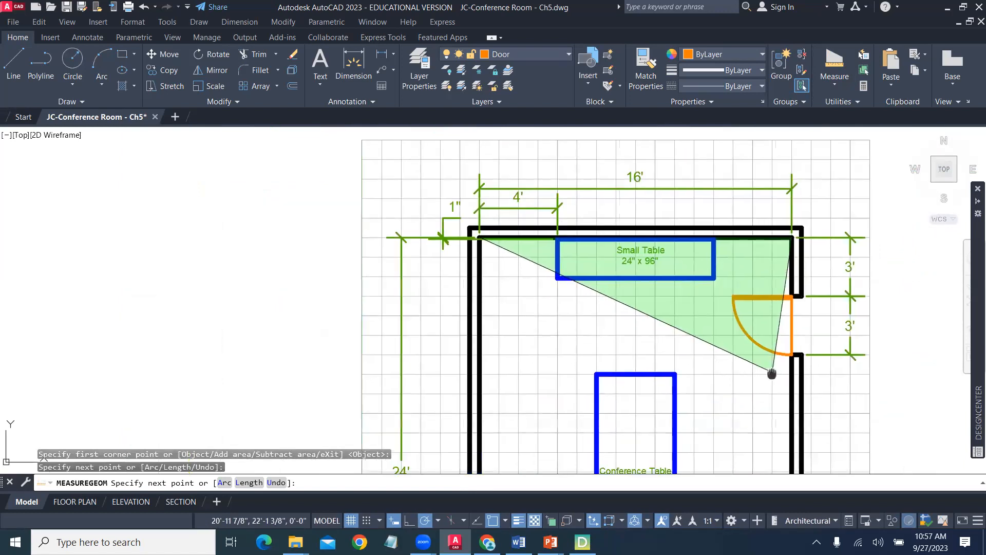
{"action": "middle_click_drag", "start_coordinate": [772, 374], "coordinate": [722, 103]}
{"action": "middle_click_drag", "start_coordinate": [729, 436], "coordinate": [736, 458]}
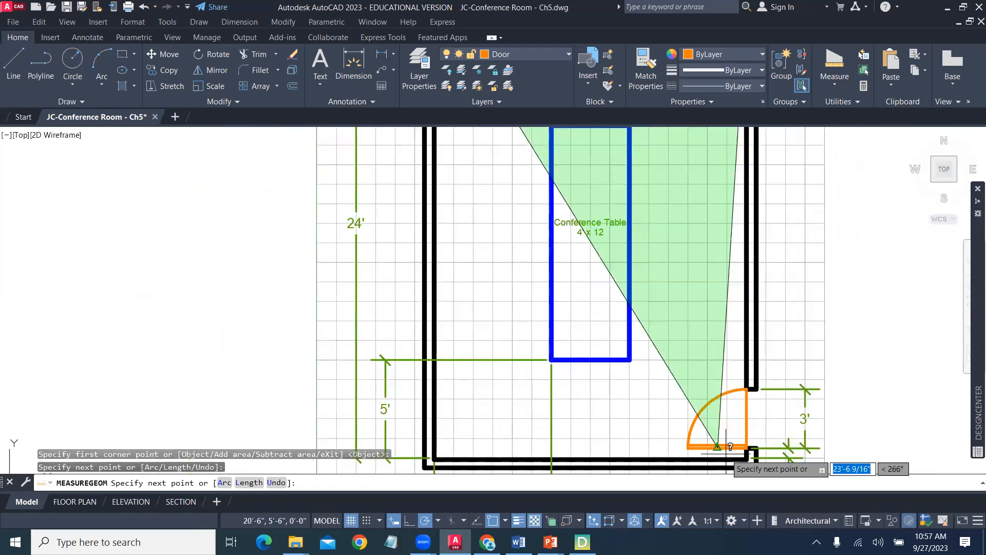
{"action": "scroll", "coordinate": [727, 446], "scroll_direction": "down", "scroll_amount": 5}
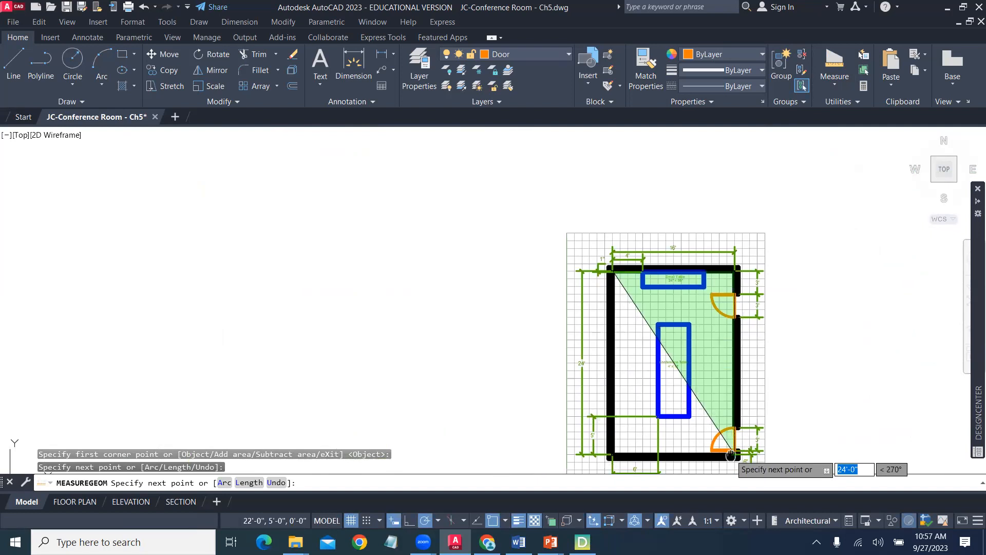
{"action": "scroll", "coordinate": [731, 455], "scroll_direction": "up", "scroll_amount": 4}
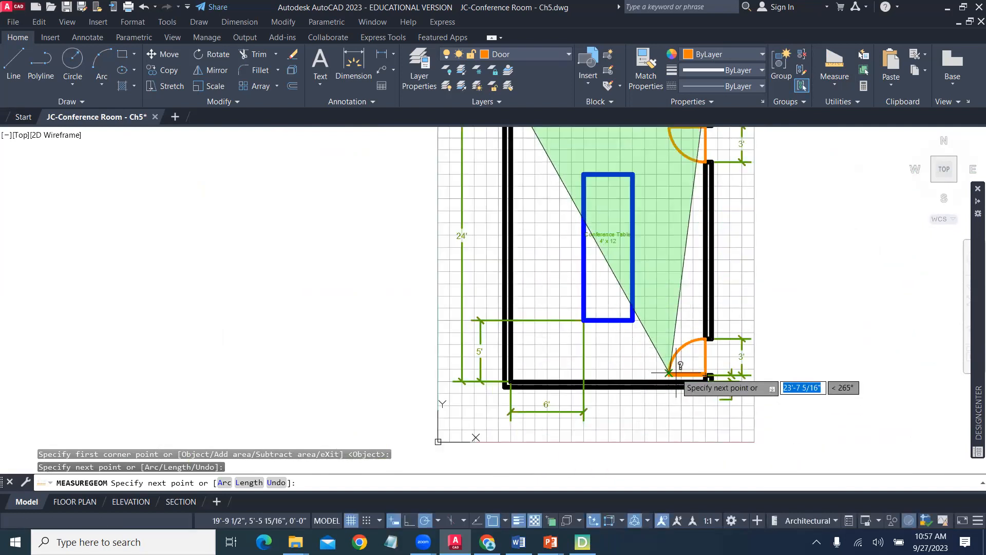
{"action": "scroll", "coordinate": [676, 373], "scroll_direction": "up", "scroll_amount": 4}
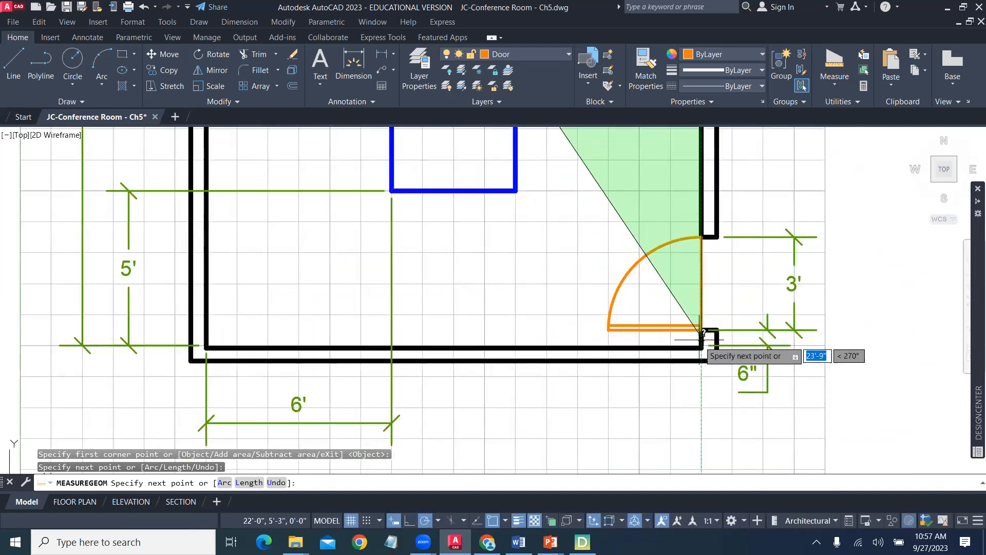
{"action": "left_click", "coordinate": [701, 347]}
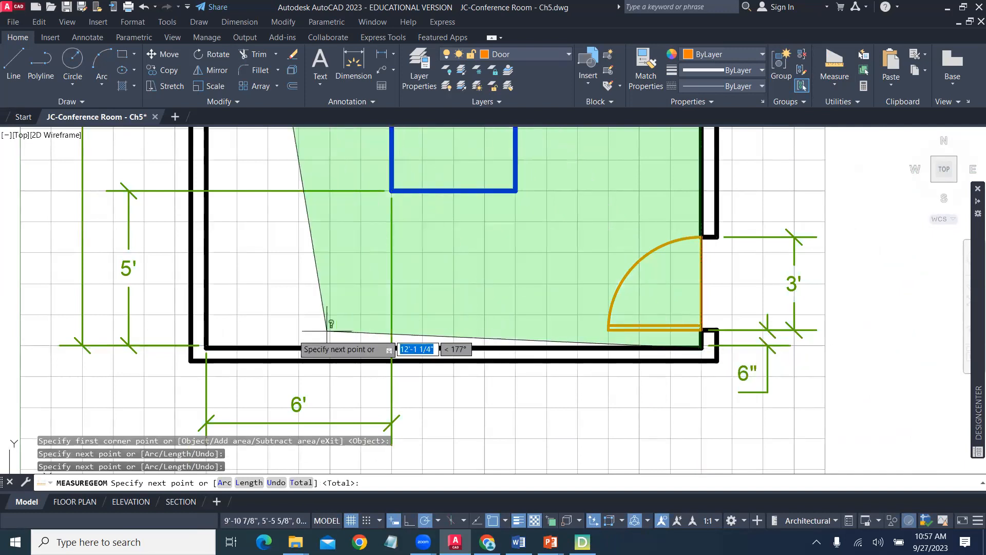
Complete the area boundary at the room's lower-left inner corner, read the area and perimeter, then end the measurement
{"action": "scroll", "coordinate": [220, 348], "scroll_direction": "down", "scroll_amount": 8}
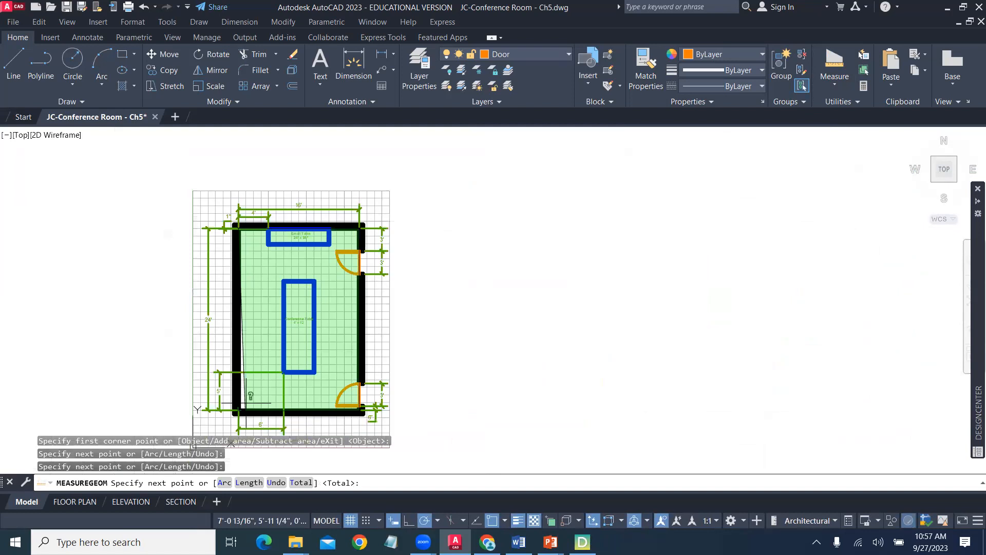
{"action": "middle_click_drag", "start_coordinate": [254, 407], "coordinate": [272, 374]}
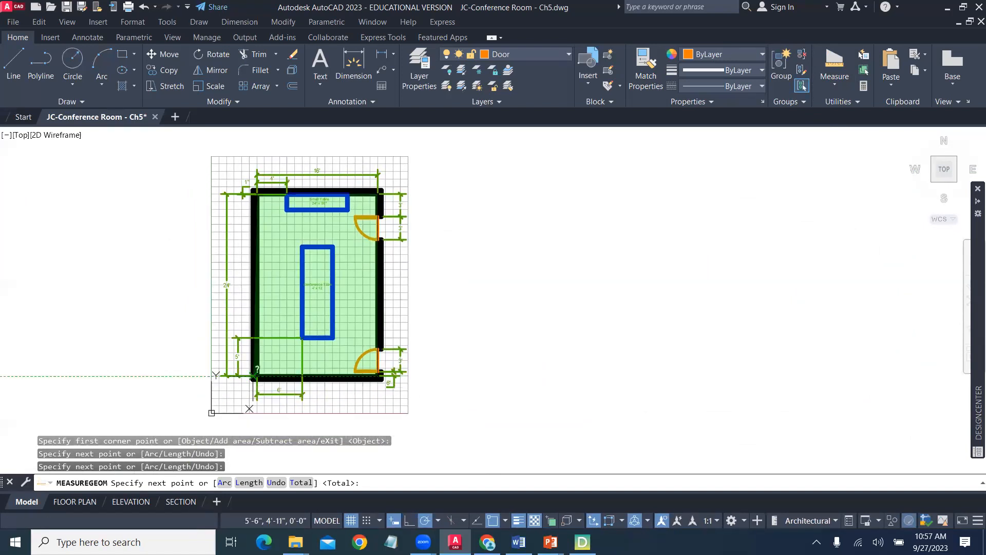
{"action": "scroll", "coordinate": [273, 374], "scroll_direction": "up", "scroll_amount": 6}
{"action": "left_click", "coordinate": [268, 375]}
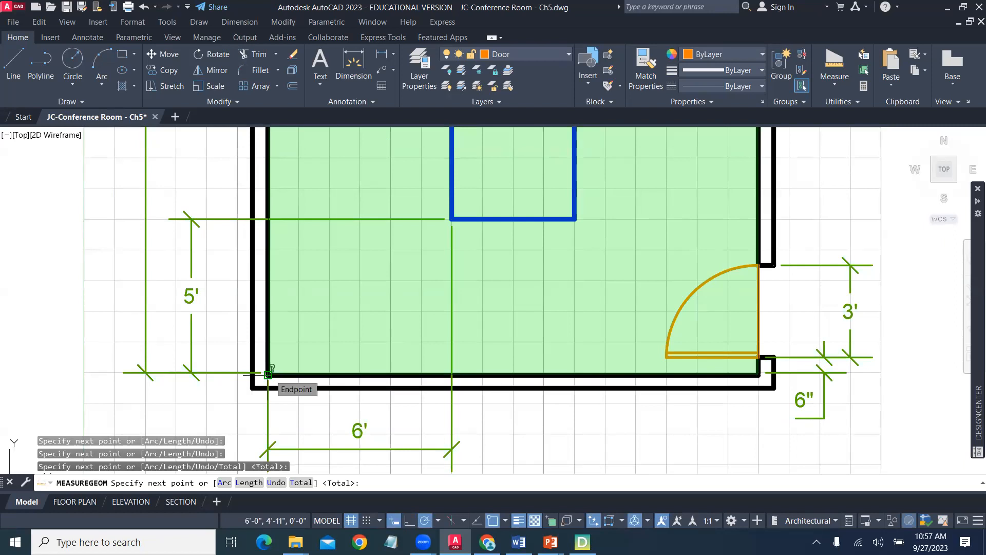
{"action": "left_click", "coordinate": [269, 374]}
{"action": "key", "text": "Return"}
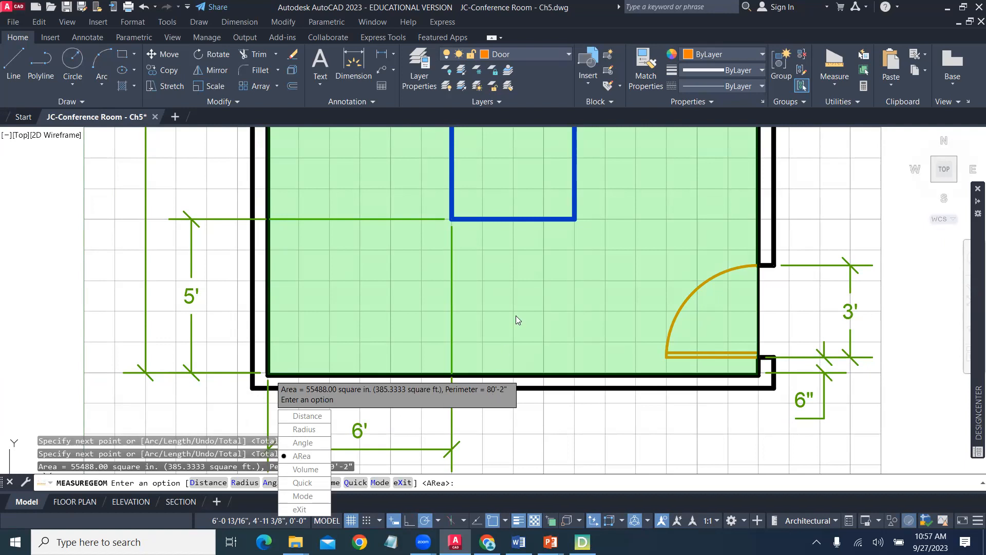
{"action": "key", "text": "Escape"}
Bring the whole conference room into view, then switch to Chrome's Module 5 page with the conference room exercise
{"action": "scroll", "coordinate": [573, 261], "scroll_direction": "down", "scroll_amount": 6}
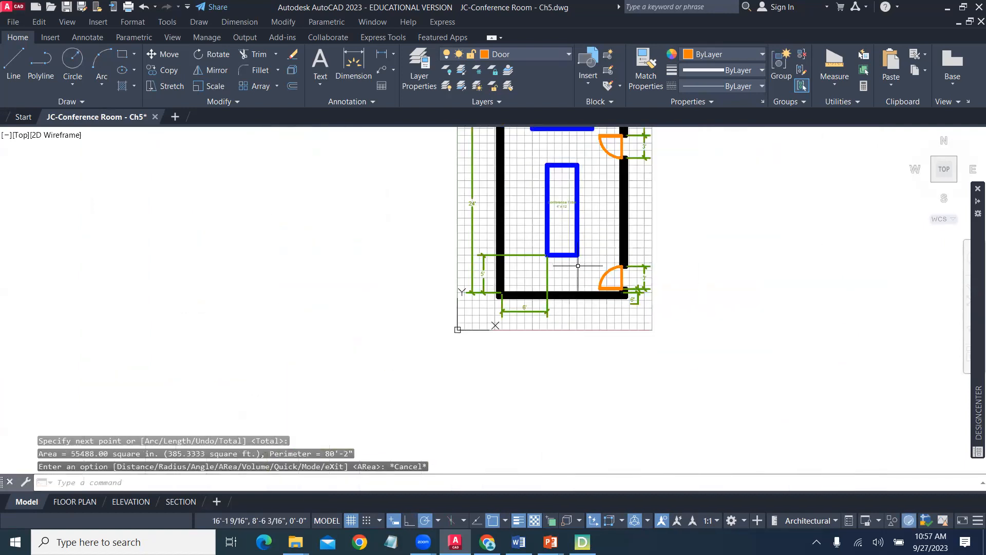
{"action": "middle_click_drag", "start_coordinate": [571, 262], "coordinate": [575, 327]}
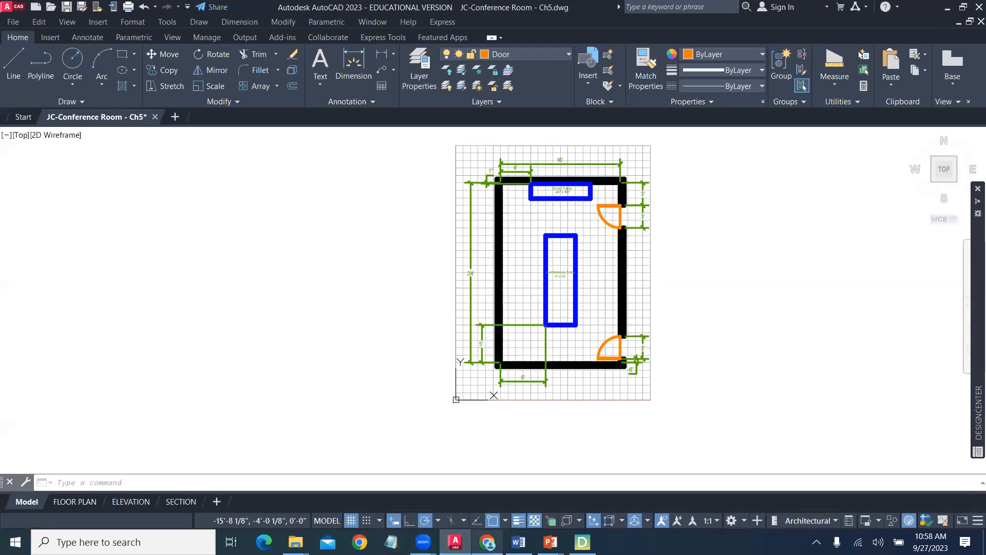
{"action": "mouse_move", "coordinate": [487, 542]}
{"action": "left_click", "coordinate": [485, 483]}
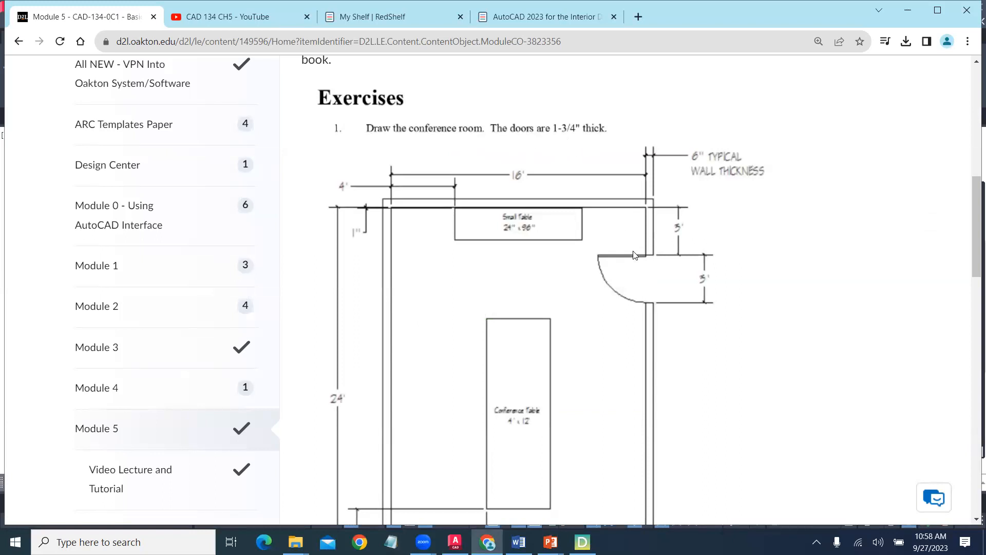
Review the Module 5 door and conference chair exercises, then switch to AutoCAD and examine the panel of the conference room's lower door
{"action": "scroll", "coordinate": [540, 346], "scroll_direction": "down", "scroll_amount": 12}
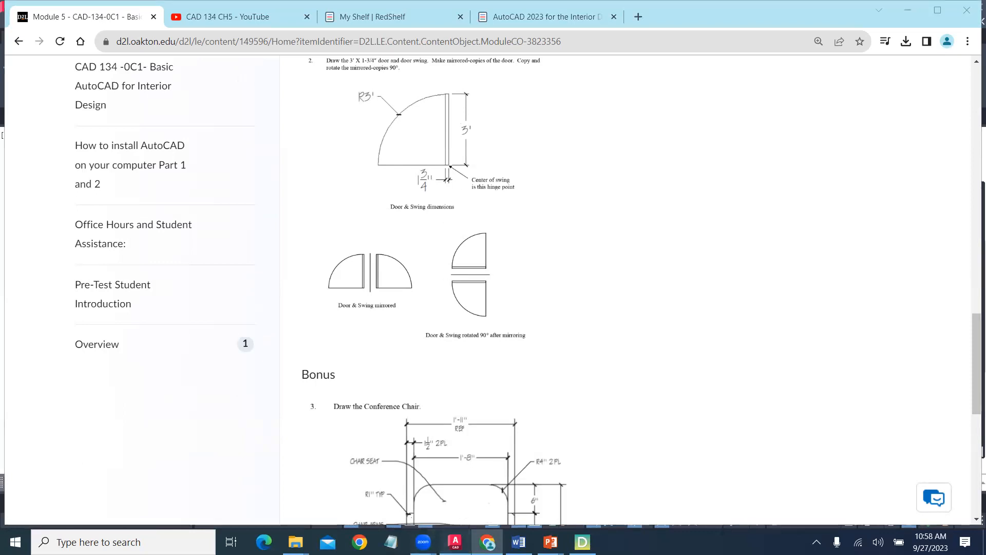
{"action": "left_click", "coordinate": [455, 542]}
{"action": "scroll", "coordinate": [614, 352], "scroll_direction": "up", "scroll_amount": 10}
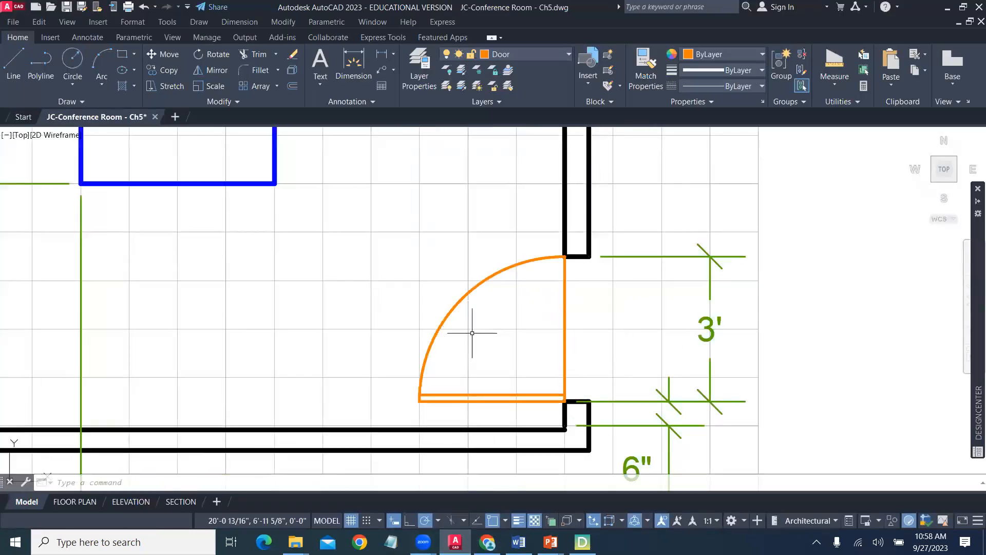
{"action": "middle_click_drag", "start_coordinate": [486, 406], "coordinate": [500, 311]}
{"action": "scroll", "coordinate": [495, 317], "scroll_direction": "up", "scroll_amount": 2}
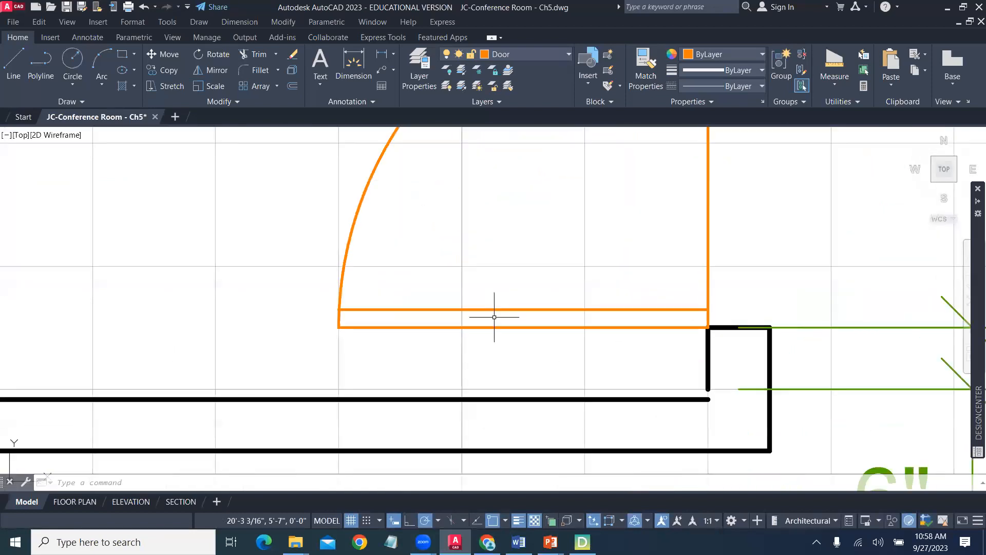
{"action": "left_click", "coordinate": [840, 90]}
{"action": "left_click", "coordinate": [844, 133]}
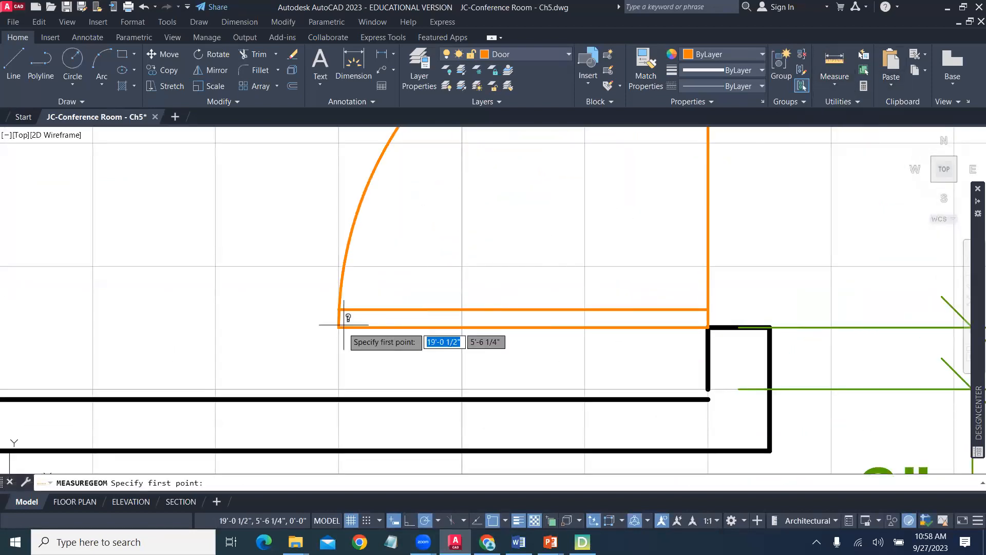
{"action": "left_click", "coordinate": [708, 309]}
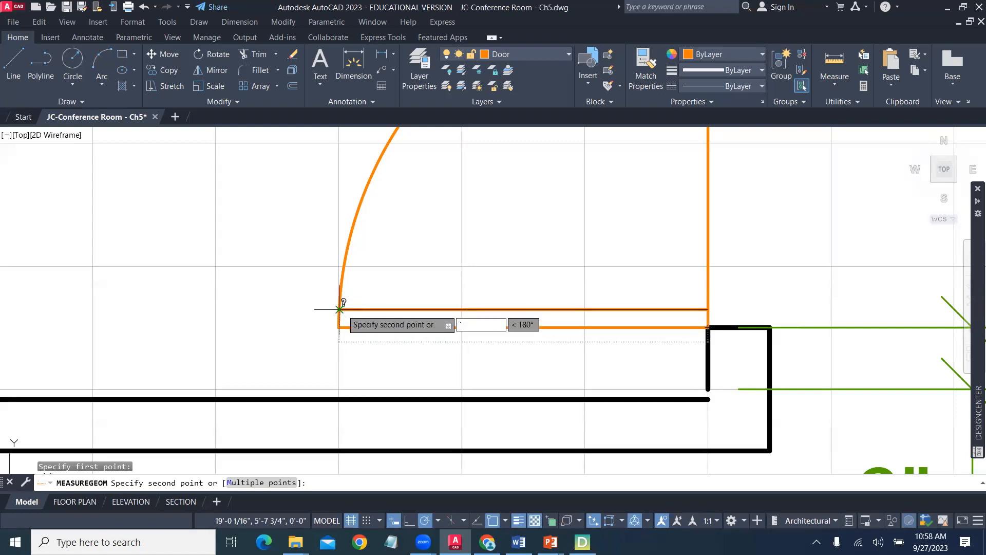
{"action": "key", "text": "Escape"}
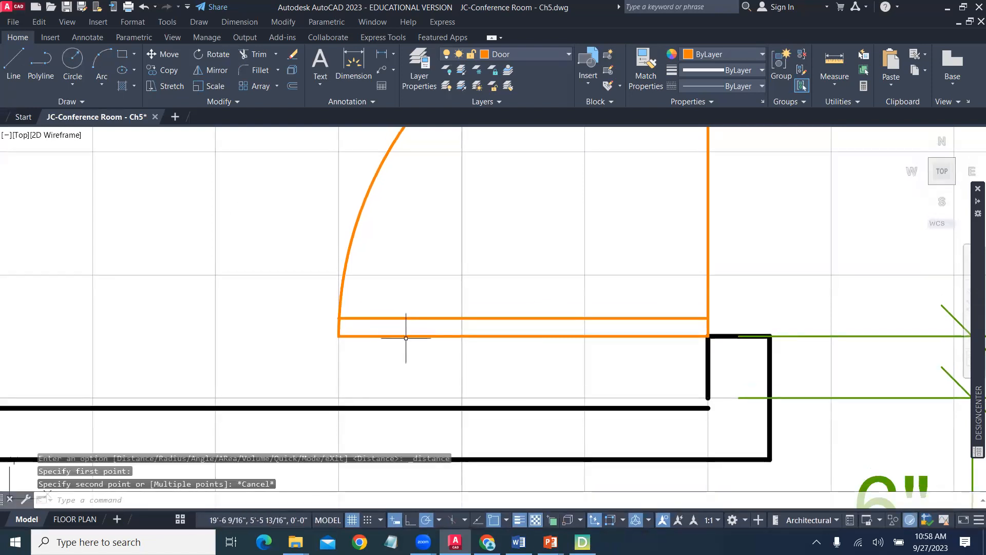
Check the length of the lower door panel's bottom line at its free-end grip, then clear the selection
{"action": "left_click", "coordinate": [406, 337]}
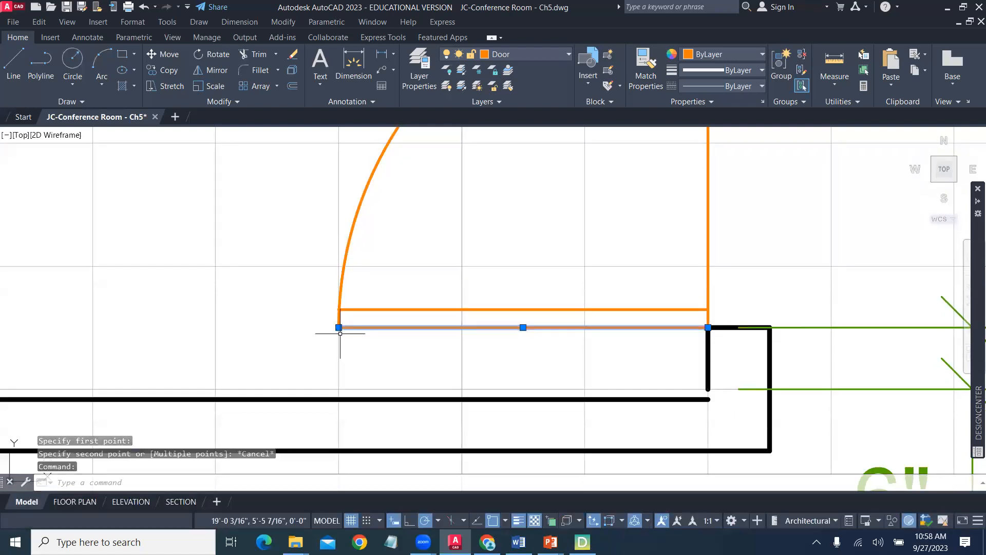
{"action": "mouse_move", "coordinate": [339, 327]}
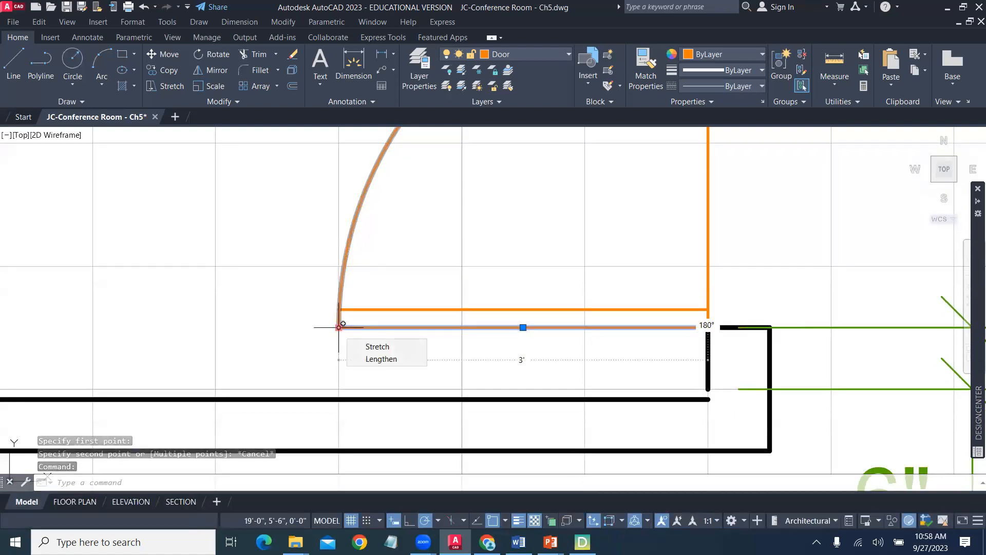
{"action": "key", "text": "Escape"}
{"action": "key", "text": "Escape"}
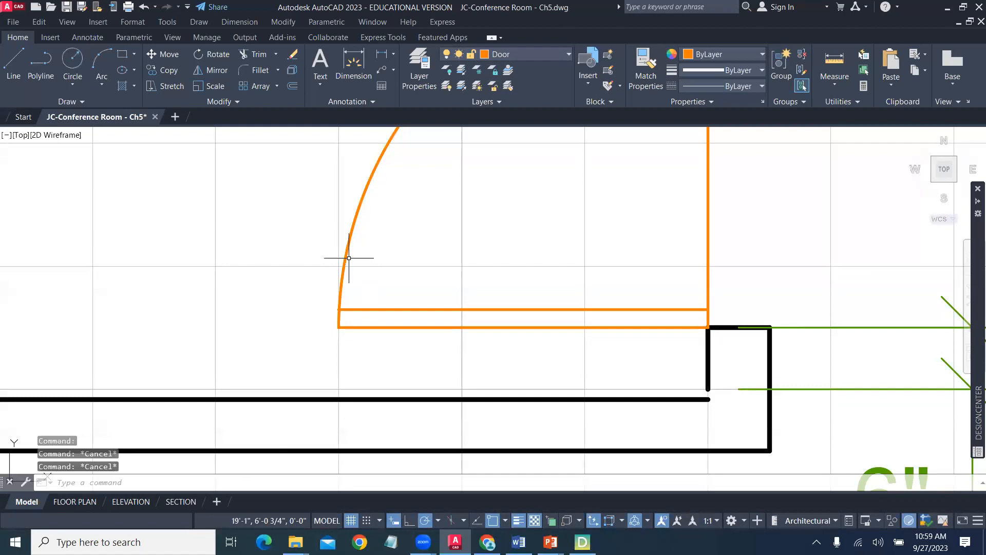
Stretch the lower end of the lower door's swing arc up to the free end of the door panel's upper line
{"action": "left_click", "coordinate": [349, 258]}
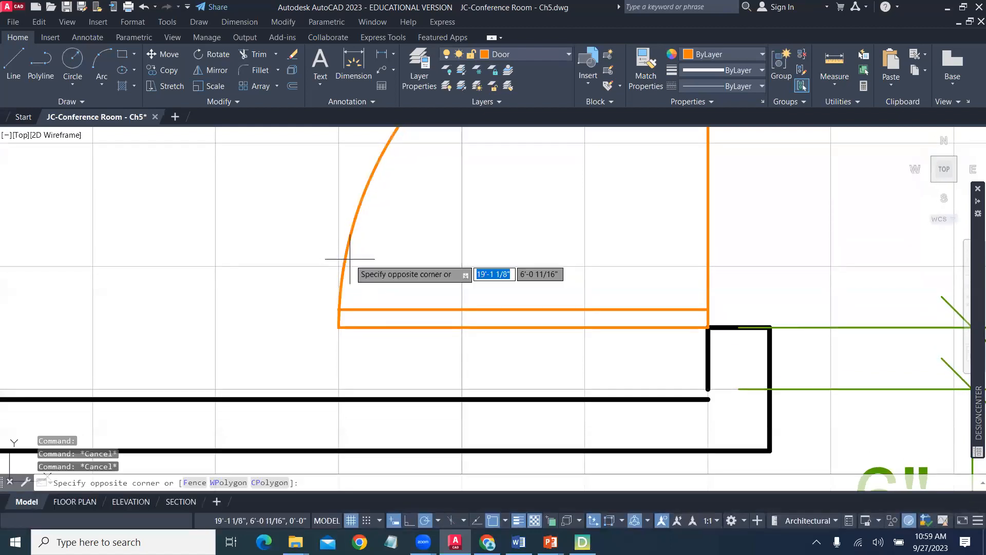
{"action": "left_click", "coordinate": [336, 310]}
{"action": "left_click", "coordinate": [339, 327]}
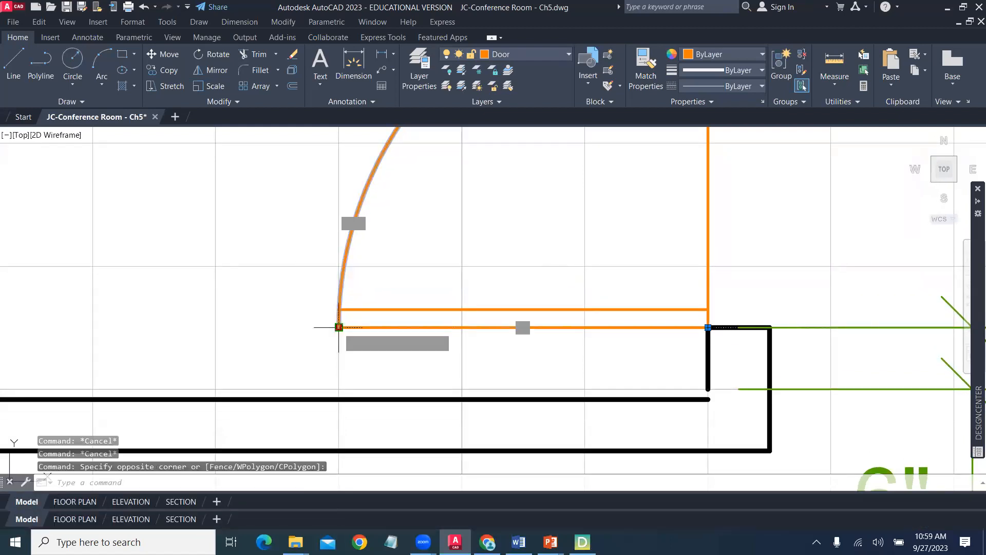
{"action": "key", "text": "Escape"}
{"action": "scroll", "coordinate": [345, 312], "scroll_direction": "up", "scroll_amount": 5}
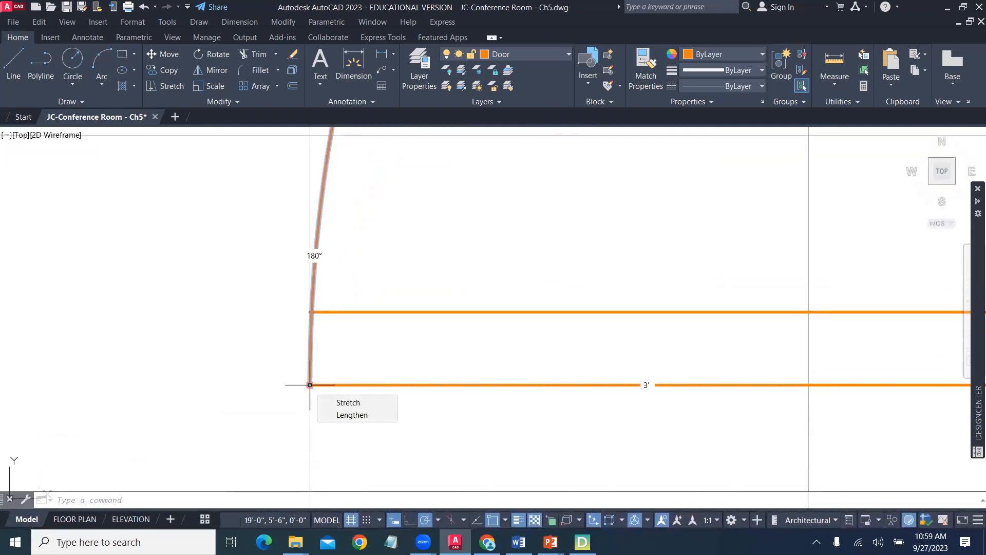
{"action": "left_click", "coordinate": [310, 385]}
{"action": "left_click", "coordinate": [311, 311]}
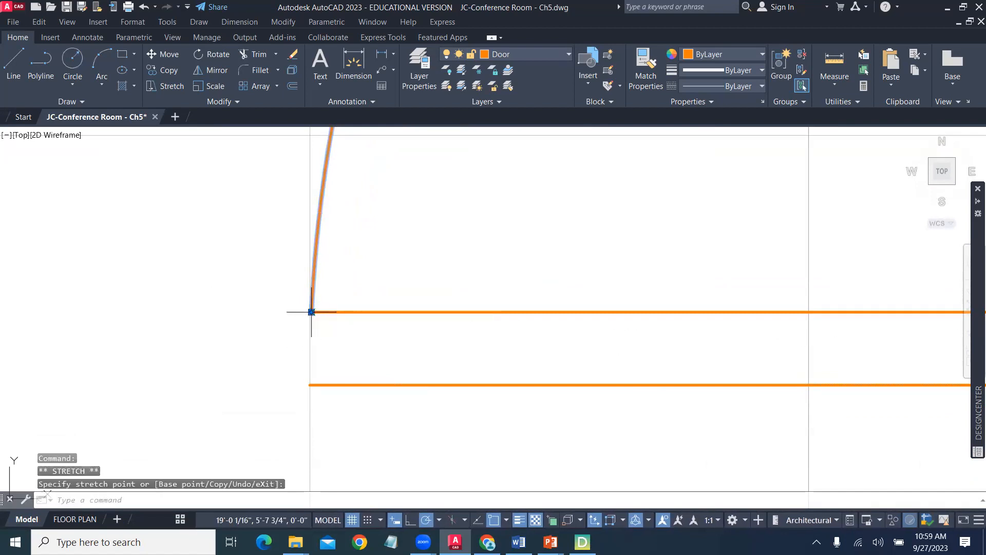
{"action": "key", "text": "Escape"}
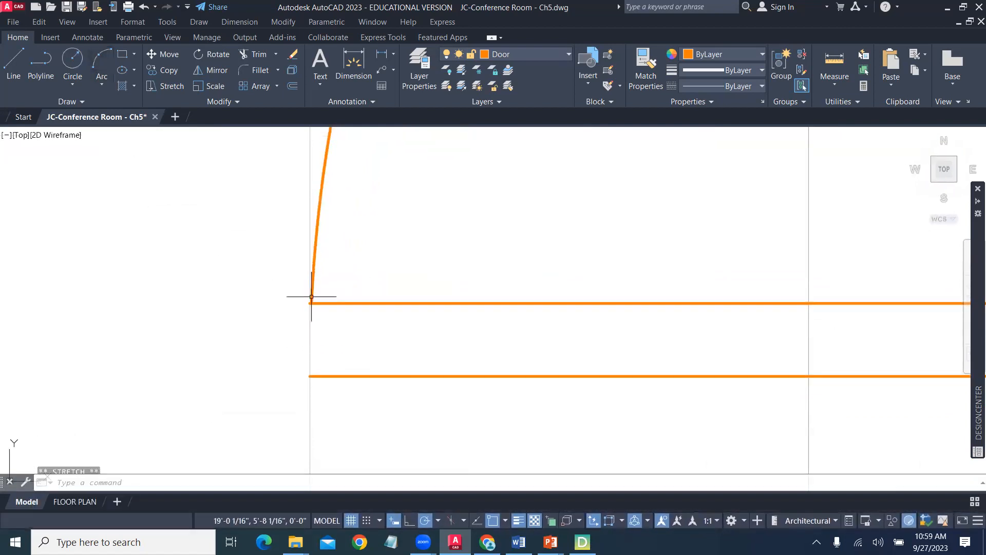
Draw a line closing the free end of the lower door panel, from its bottom corner to its upper corner
{"action": "type", "text": "l"}
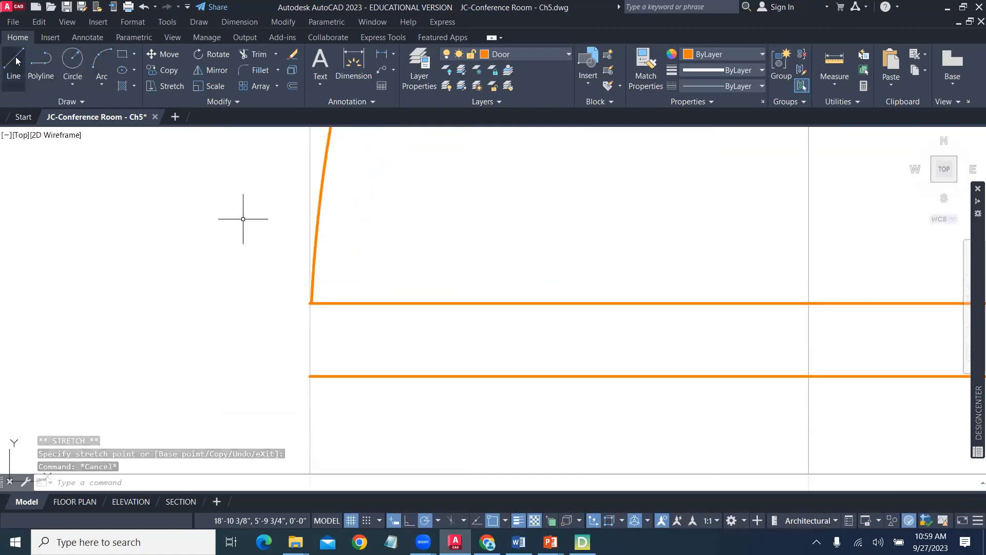
{"action": "key", "text": "Return"}
{"action": "left_click", "coordinate": [309, 376]}
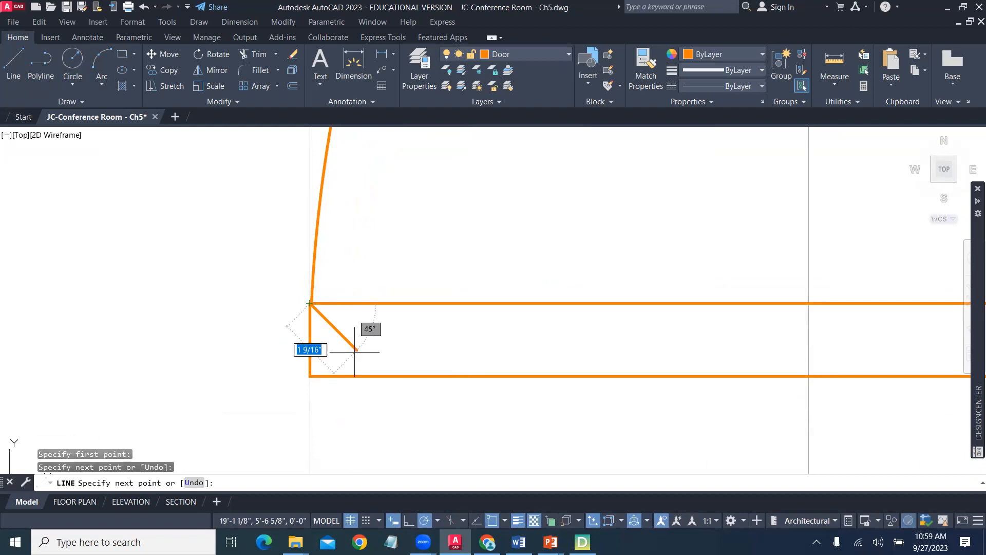
{"action": "key", "text": "Escape"}
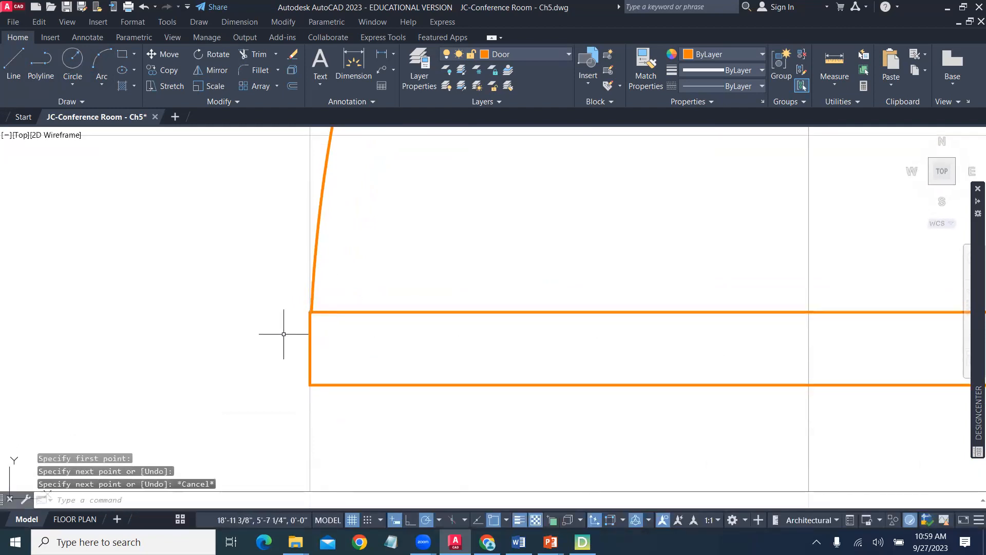
Stretch the swing arc's lower endpoint exactly onto the upper corner of the closed door panel
{"action": "scroll", "coordinate": [282, 313], "scroll_direction": "up", "scroll_amount": 5}
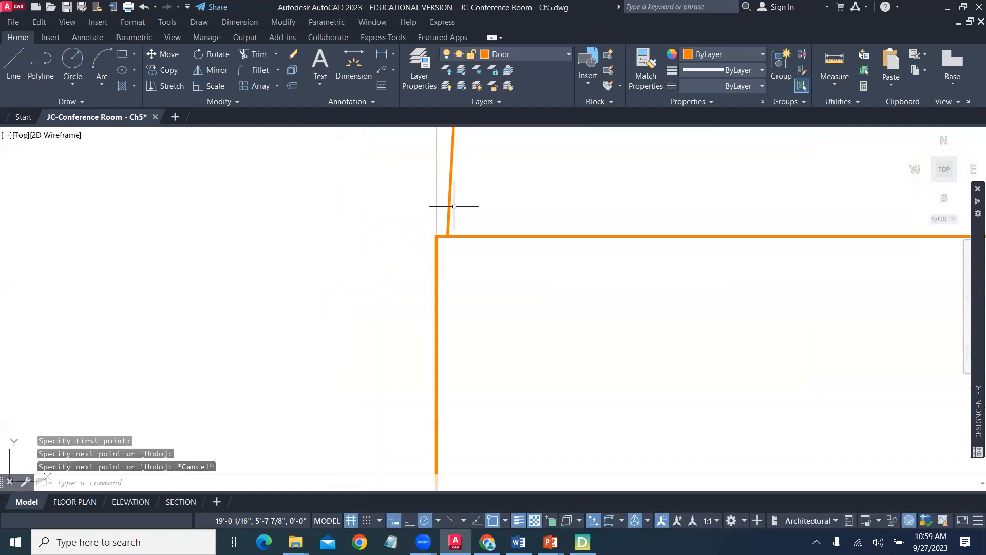
{"action": "left_click", "coordinate": [451, 215]}
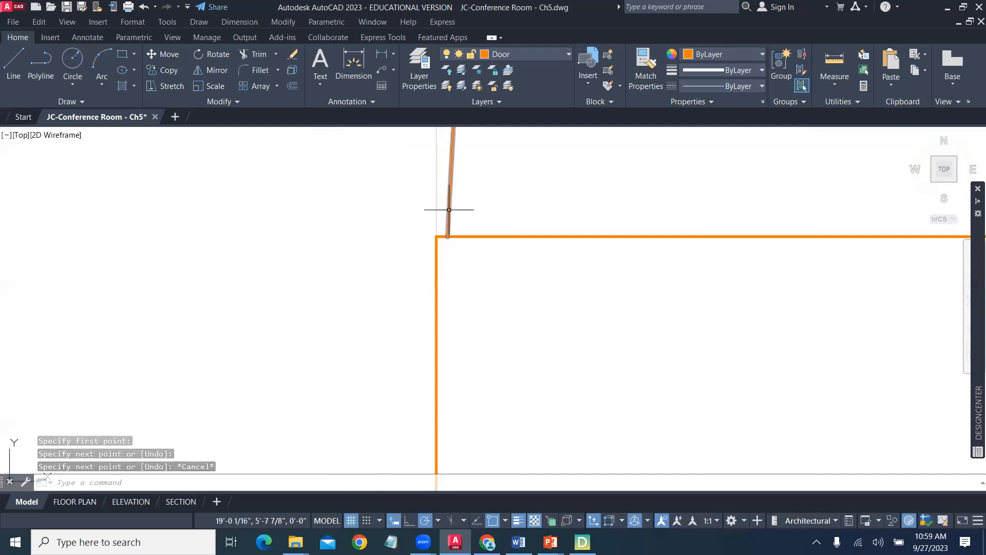
{"action": "left_click", "coordinate": [447, 236]}
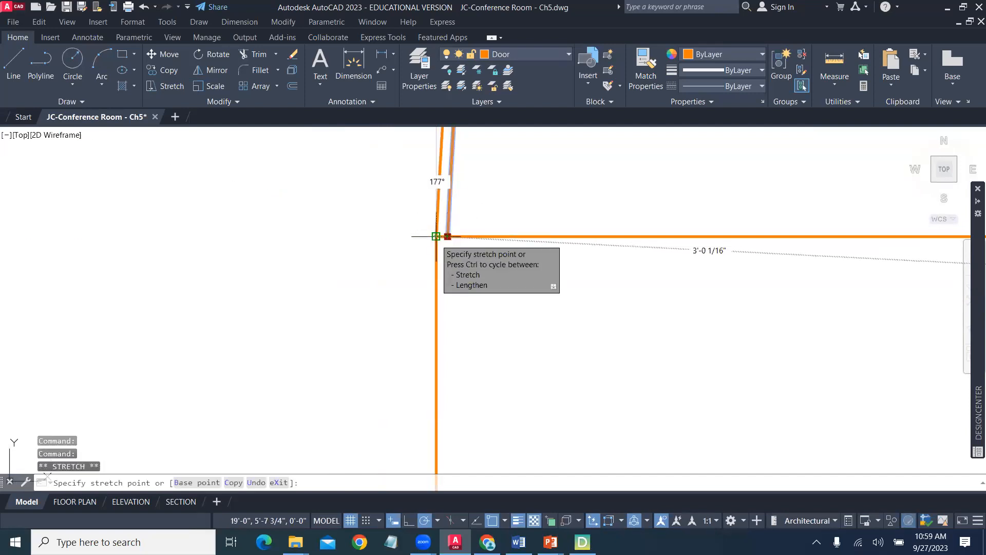
{"action": "left_click", "coordinate": [436, 236]}
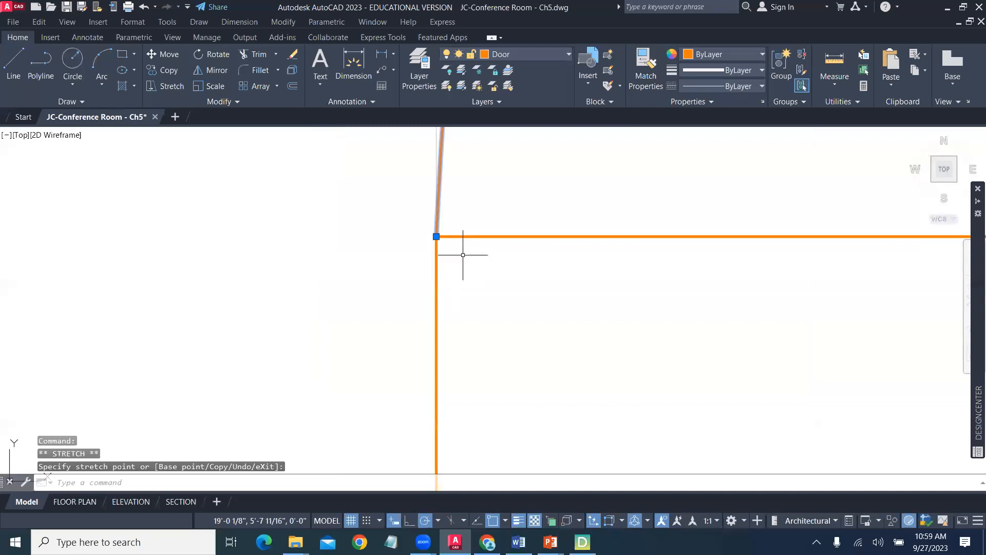
{"action": "key", "text": "Escape"}
Check which layer the conference table's left edge is on, then clear the selection
{"action": "scroll", "coordinate": [562, 275], "scroll_direction": "down", "scroll_amount": 3}
{"action": "mouse_move", "coordinate": [620, 265]}
{"action": "middle_mouse_down"}
{"action": "mouse_move", "coordinate": [483, 313]}
{"action": "mouse_move", "coordinate": [442, 359]}
{"action": "middle_mouse_up"}
{"action": "scroll", "coordinate": [500, 272], "scroll_direction": "down", "scroll_amount": 2}
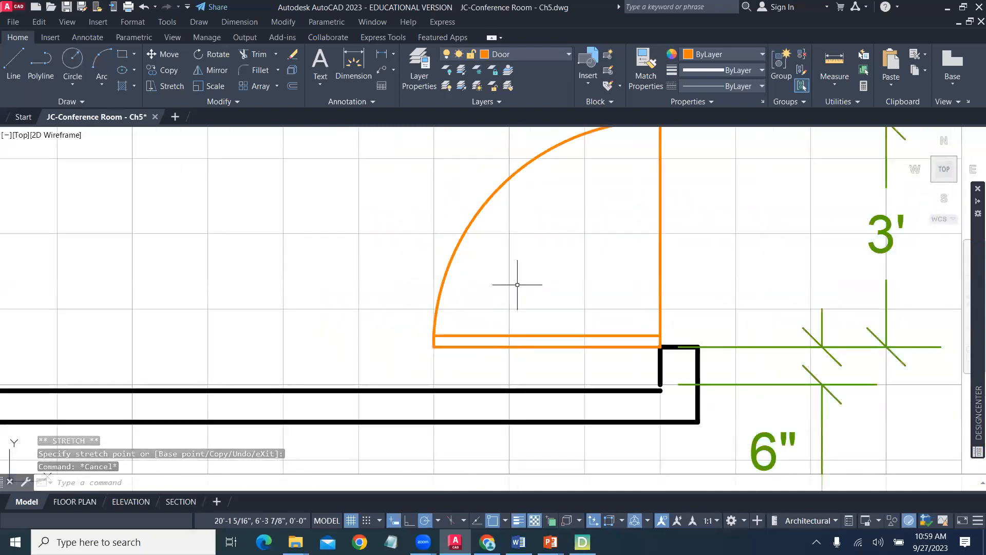
{"action": "scroll", "coordinate": [517, 285], "scroll_direction": "down", "scroll_amount": 4}
{"action": "mouse_move", "coordinate": [513, 269]}
{"action": "middle_mouse_down"}
{"action": "mouse_move", "coordinate": [510, 332]}
{"action": "mouse_move", "coordinate": [543, 388]}
{"action": "middle_mouse_up"}
{"action": "scroll", "coordinate": [511, 332], "scroll_direction": "down", "scroll_amount": 5}
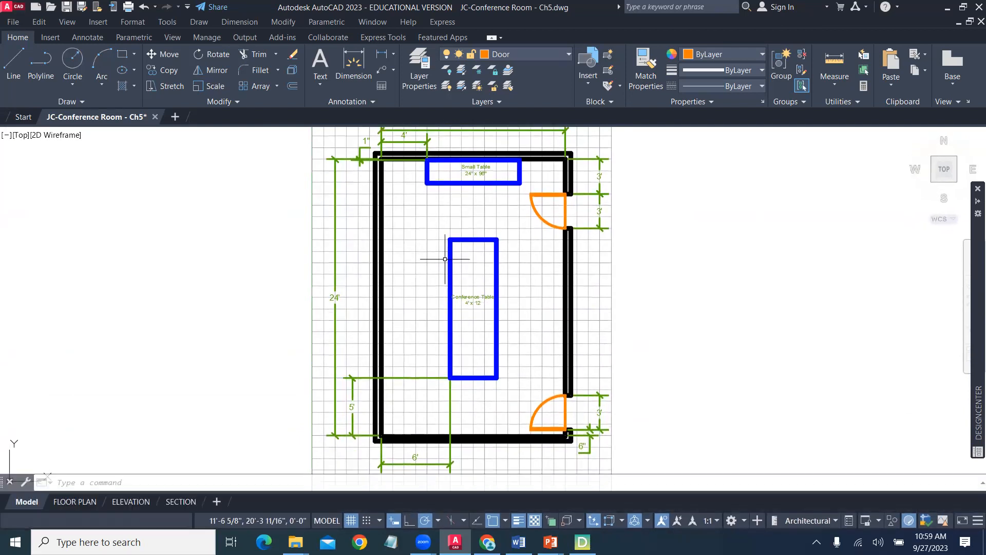
{"action": "left_click", "coordinate": [462, 252]}
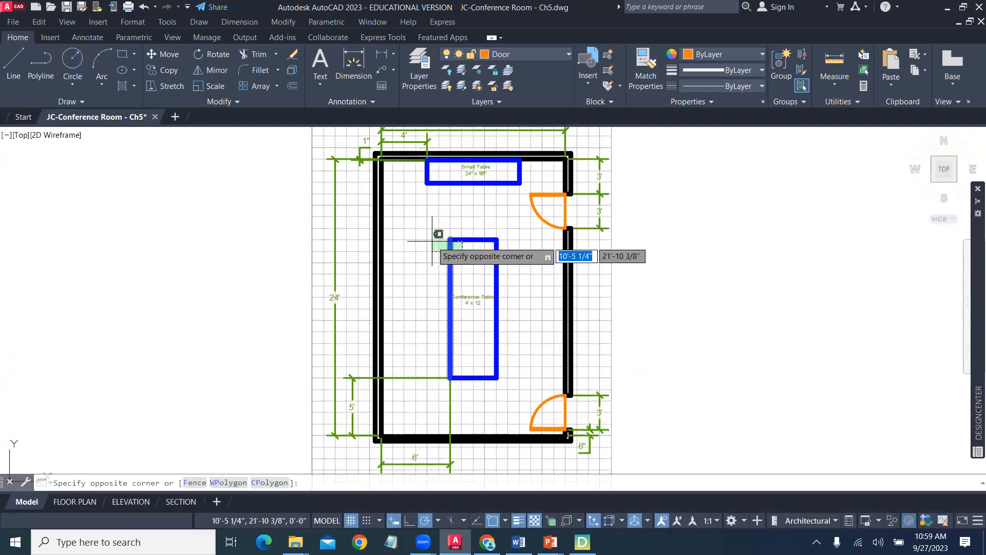
{"action": "left_click", "coordinate": [432, 244]}
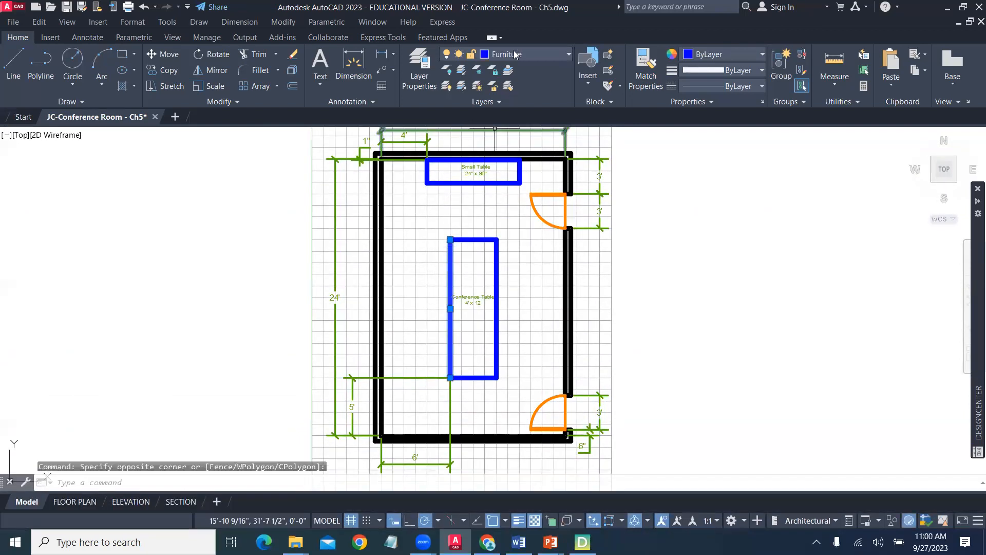
{"action": "key", "text": "Escape"}
Check the layers of the upper door's panel and of the 3' dimension at its opening, clearing each selection
{"action": "left_click", "coordinate": [546, 195]}
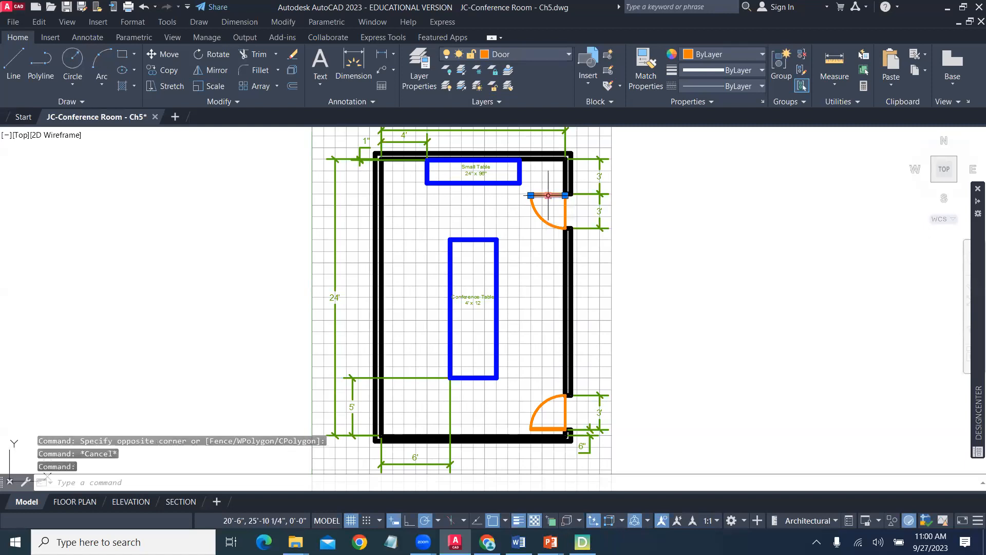
{"action": "key", "text": "Escape"}
{"action": "key", "text": "Escape"}
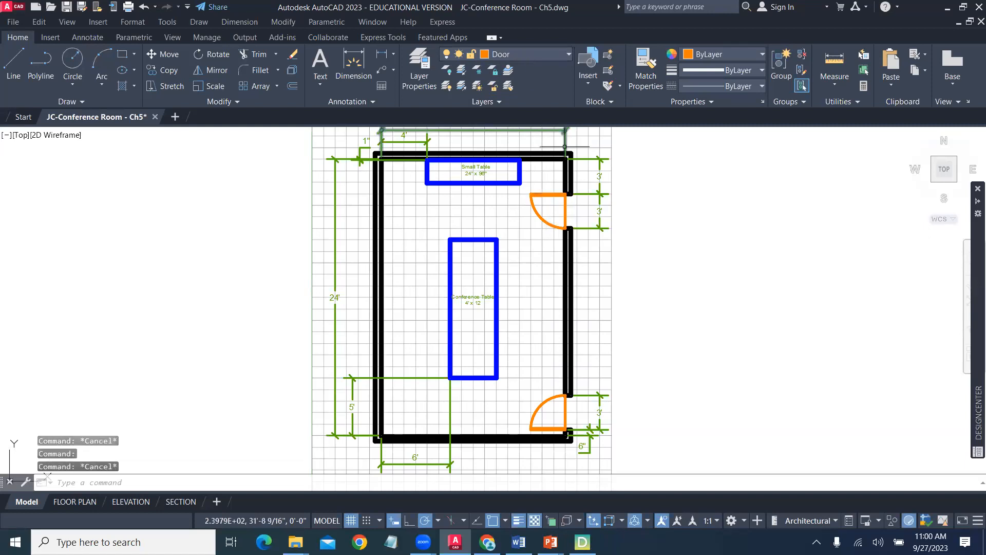
{"action": "left_click", "coordinate": [602, 193]}
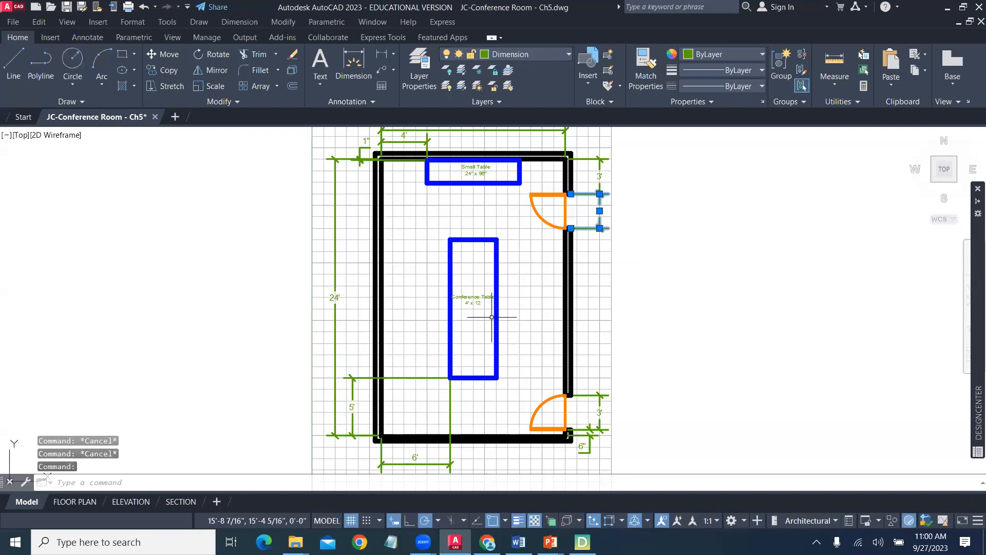
{"action": "key", "text": "Escape"}
{"action": "key", "text": "Escape"}
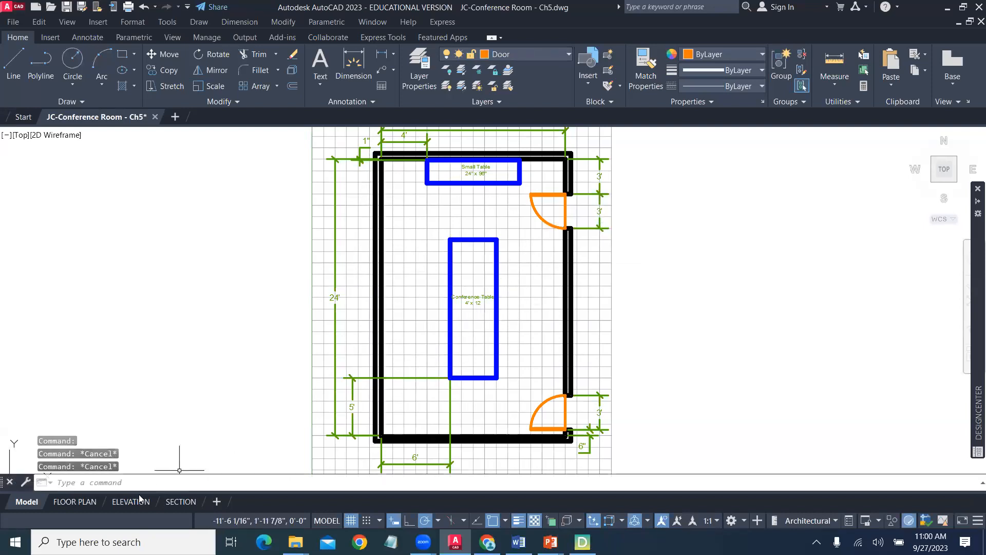
Open the FLOOR PLAN layout, then activate and unlock the viewport showing the conference room plan
{"action": "left_click", "coordinate": [73, 502]}
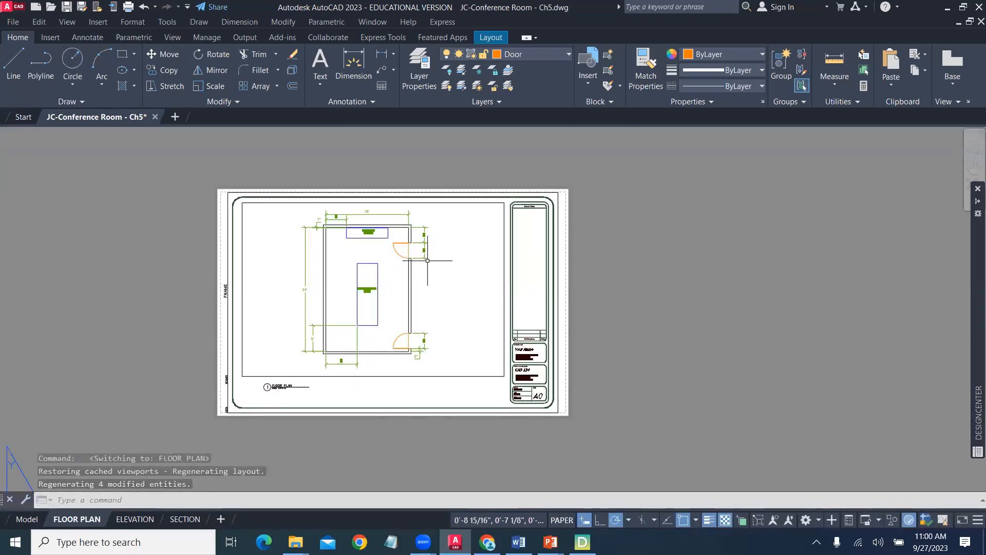
{"action": "double_click", "coordinate": [448, 253]}
{"action": "scroll", "coordinate": [448, 254], "scroll_direction": "down", "scroll_amount": 5}
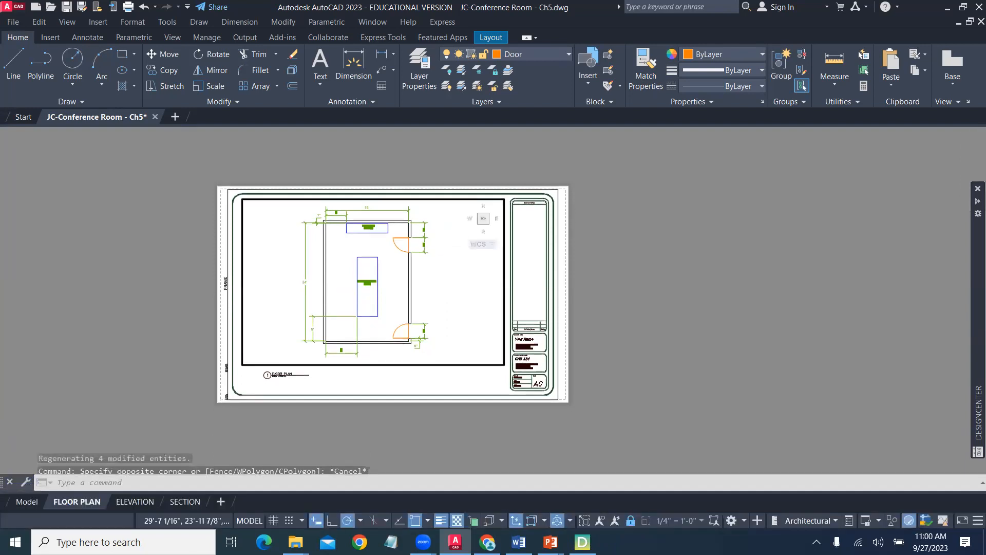
{"action": "scroll", "coordinate": [445, 271], "scroll_direction": "up", "scroll_amount": 5}
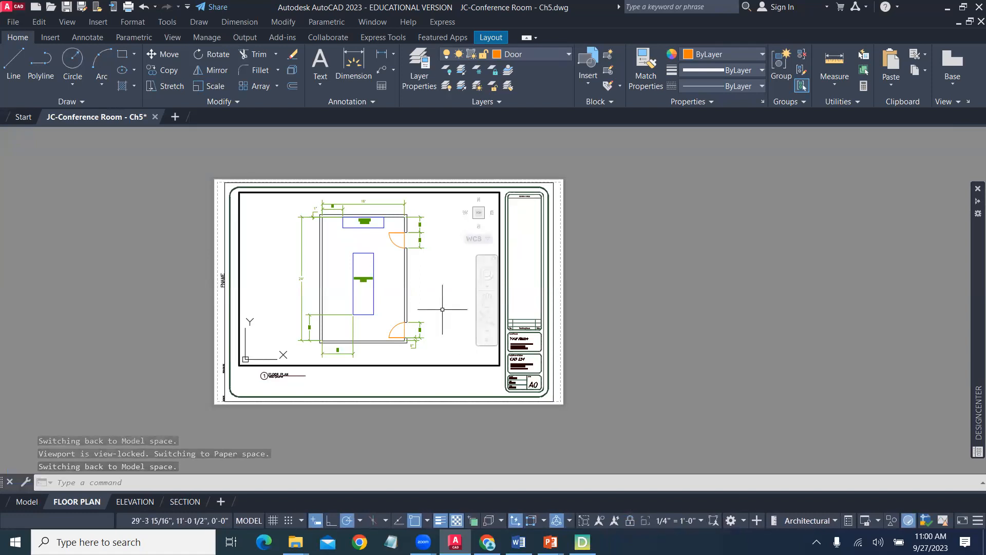
Zoom far out inside the floor plan viewport, check the drawing in Model space, and return to the FLOOR PLAN layout
{"action": "scroll", "coordinate": [436, 292], "scroll_direction": "down", "scroll_amount": 8}
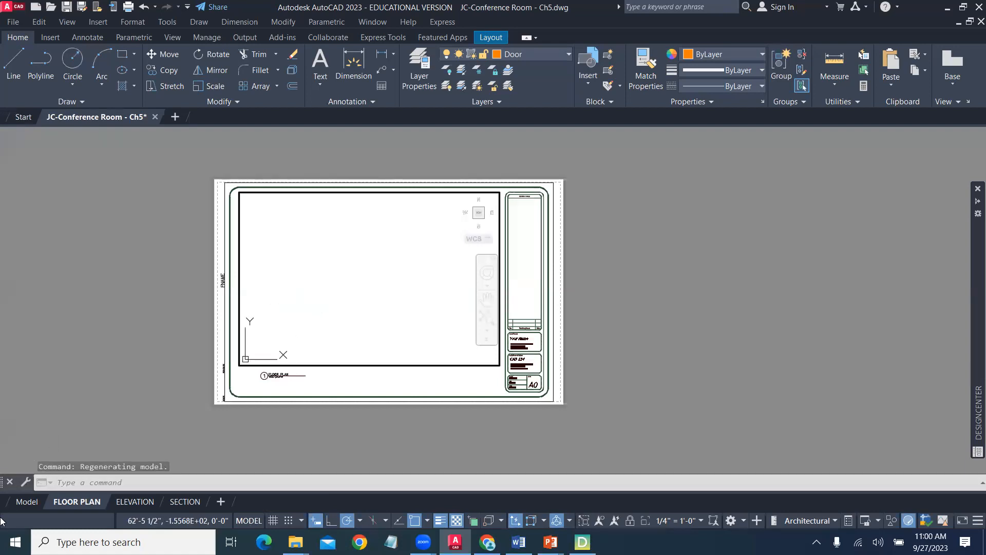
{"action": "left_click", "coordinate": [19, 504]}
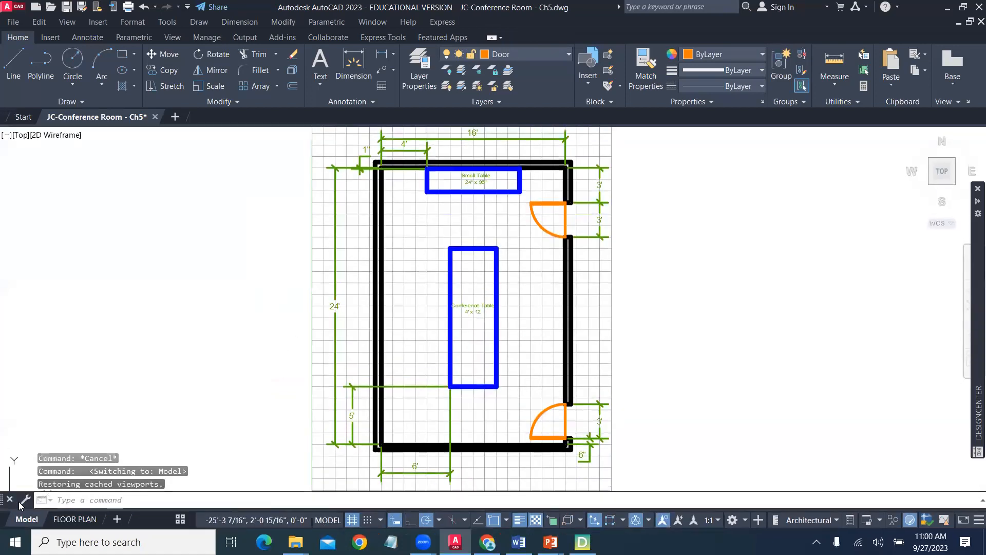
{"action": "left_click", "coordinate": [80, 519]}
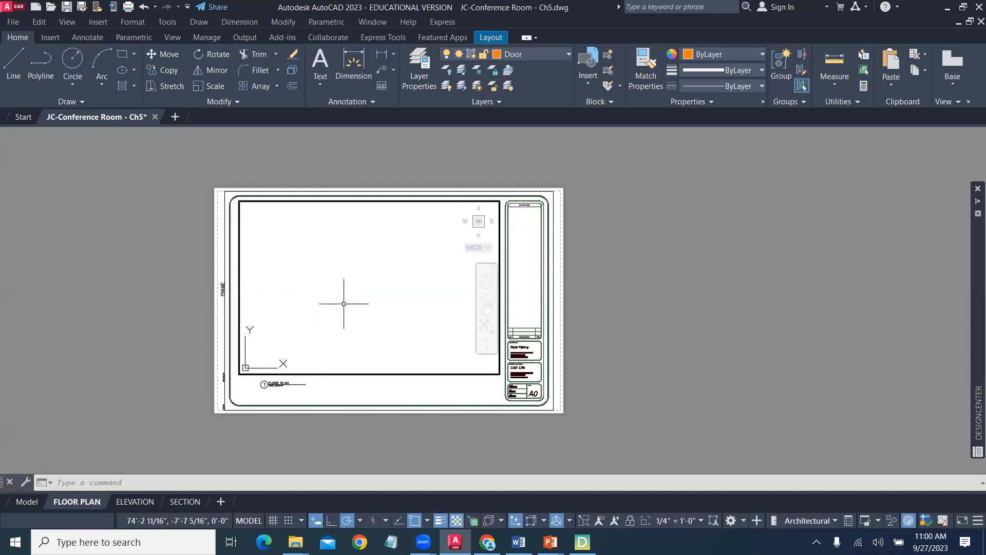
Fit the whole drawing inside the active floor plan viewport and set the viewport scale to 1/4" = 1'-0"
{"action": "left_click", "coordinate": [63, 23]}
{"action": "mouse_move", "coordinate": [89, 81]}
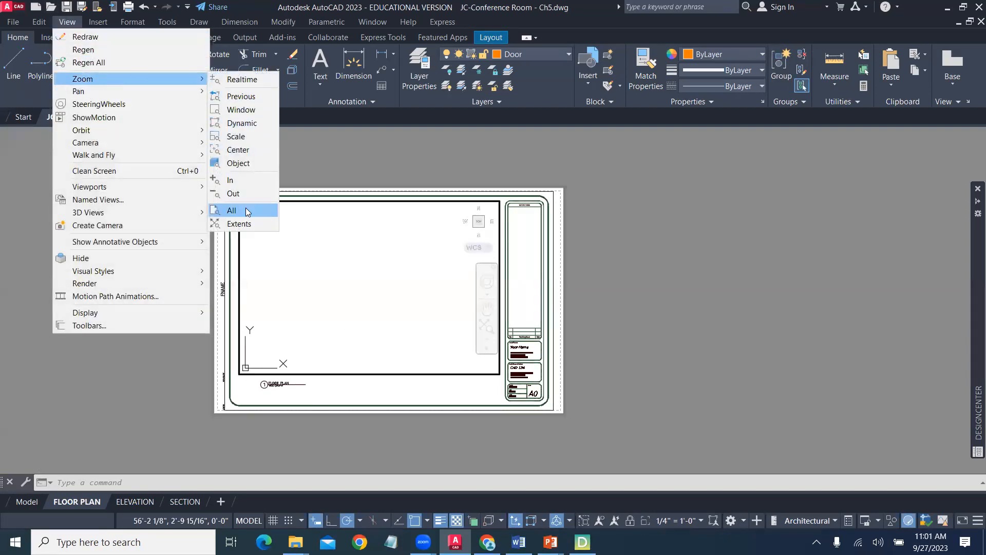
{"action": "left_click", "coordinate": [232, 211]}
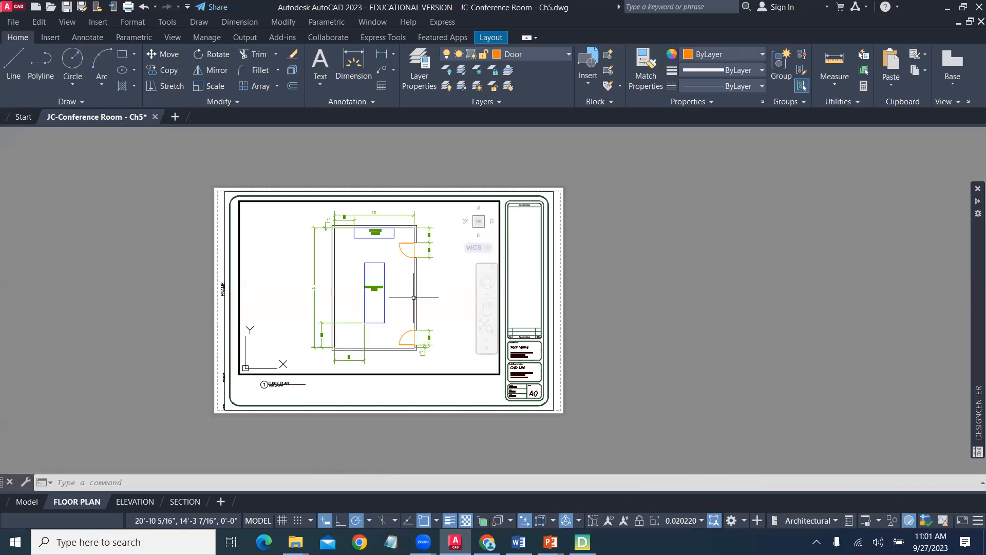
{"action": "left_click", "coordinate": [701, 522]}
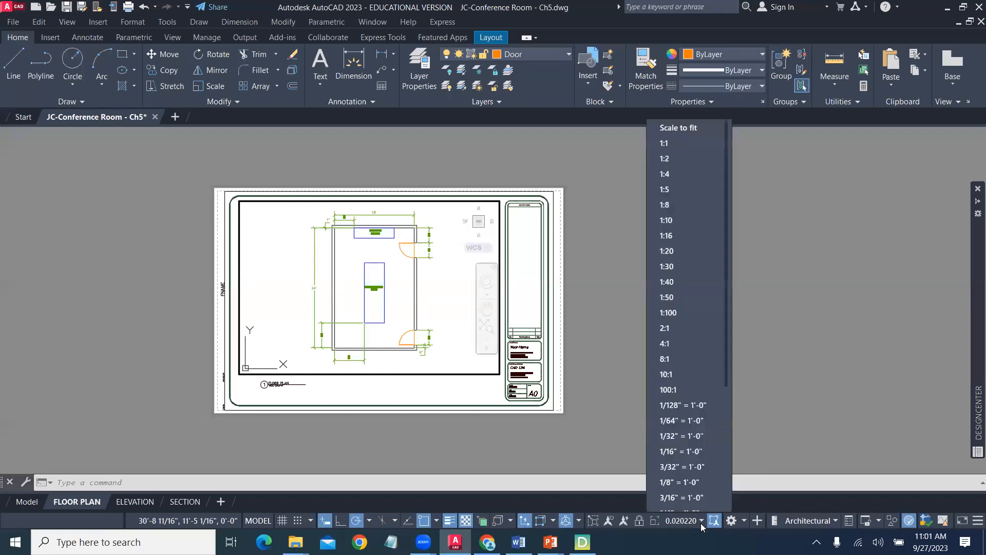
{"action": "scroll", "coordinate": [674, 411], "scroll_direction": "down", "scroll_amount": 2}
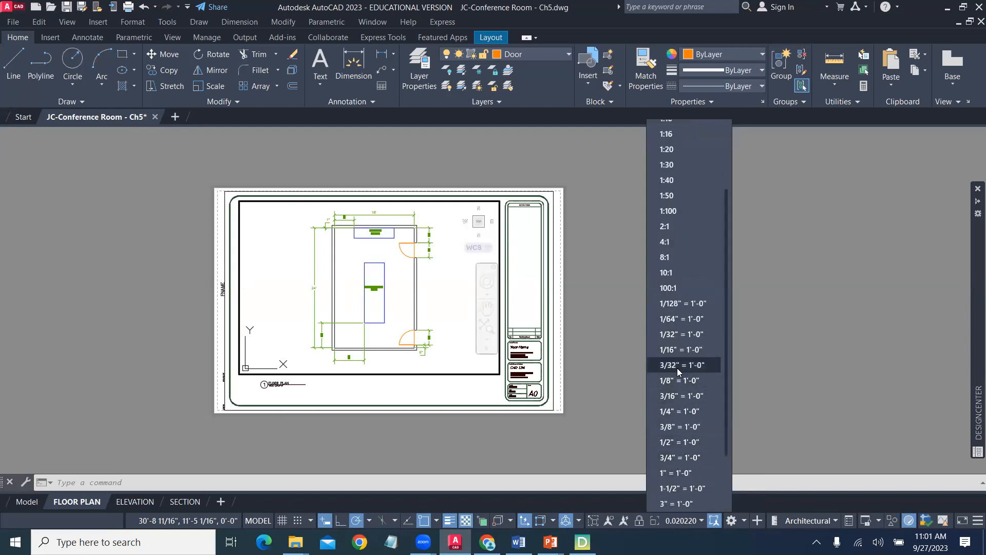
{"action": "left_click", "coordinate": [668, 412]}
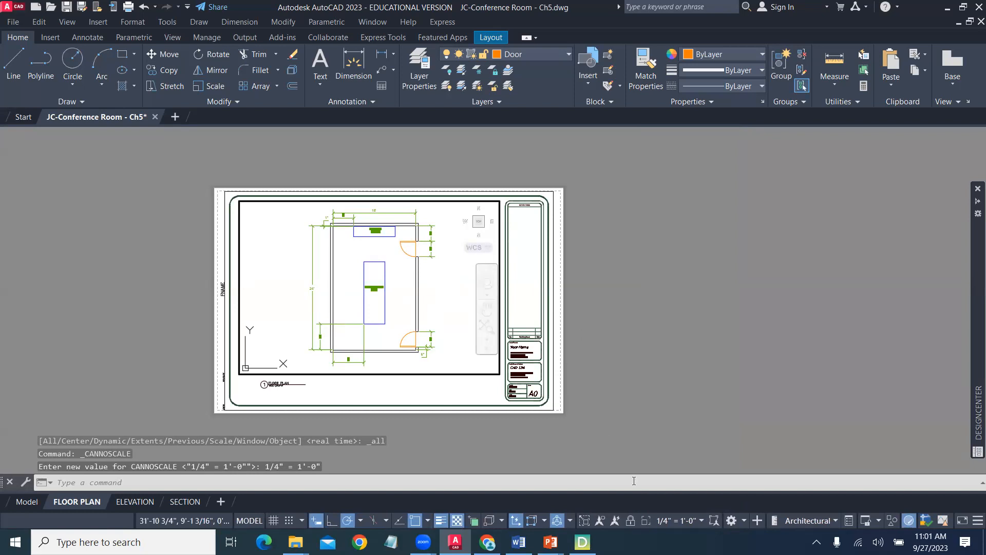
Try the floor plan viewport at a scale of 3/8" = 1'-0" and return it to 1/4" = 1'-0"
{"action": "left_click", "coordinate": [700, 521]}
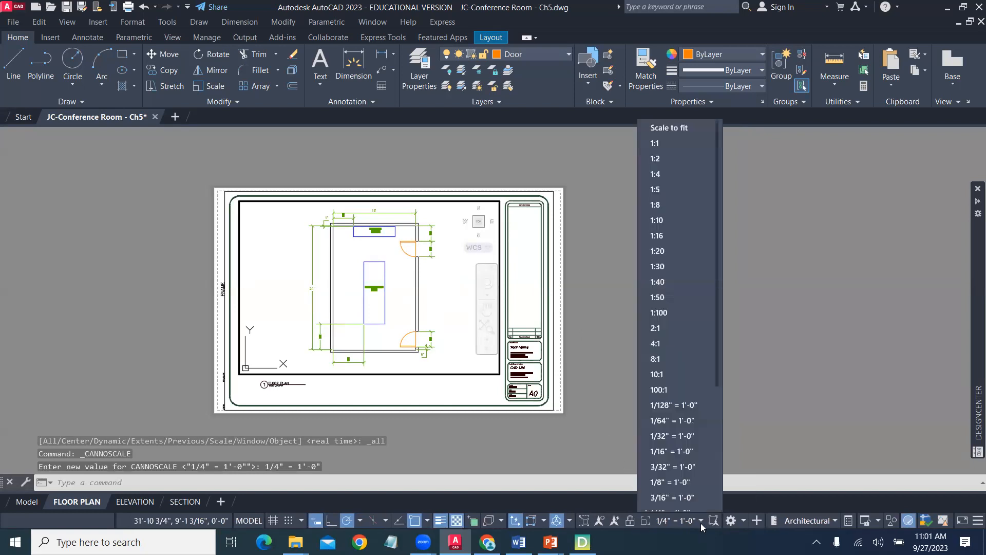
{"action": "scroll", "coordinate": [679, 446], "scroll_direction": "down", "scroll_amount": 2}
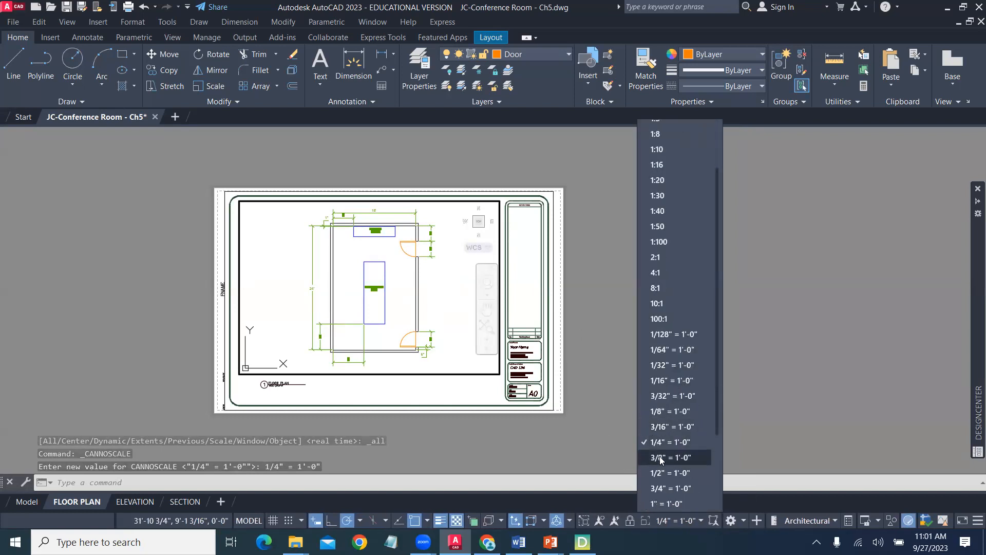
{"action": "left_click", "coordinate": [660, 457]}
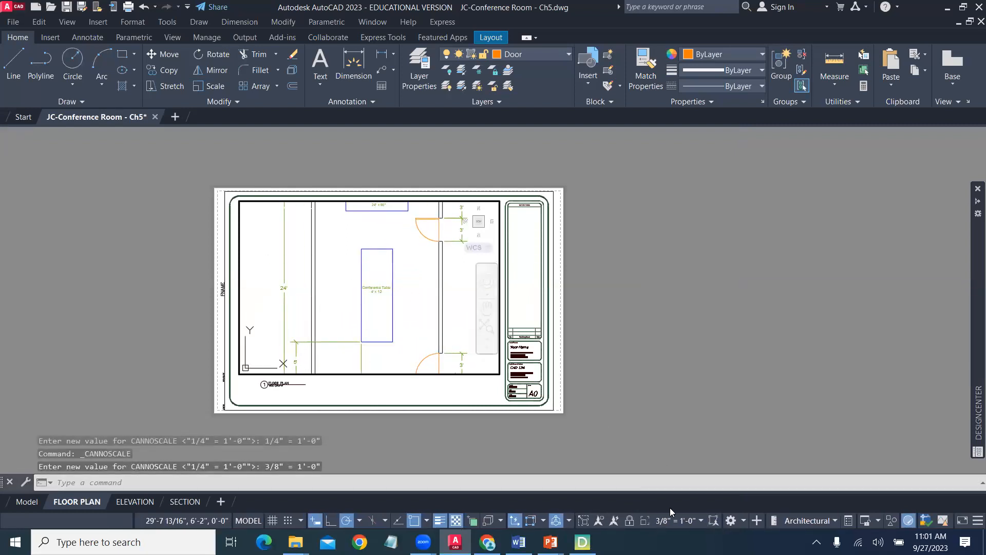
{"action": "left_click", "coordinate": [699, 520]}
{"action": "scroll", "coordinate": [707, 426], "scroll_direction": "down", "scroll_amount": 3}
{"action": "left_click", "coordinate": [658, 437]}
Shift the conference room plan slightly left within the viewport, lock the viewport and leave it for paper space
{"action": "mouse_move", "coordinate": [366, 303]}
{"action": "middle_mouse_down"}
{"action": "mouse_move", "coordinate": [342, 295]}
{"action": "mouse_move", "coordinate": [300, 314]}
{"action": "mouse_move", "coordinate": [363, 313]}
{"action": "mouse_move", "coordinate": [327, 302]}
{"action": "mouse_move", "coordinate": [354, 303]}
{"action": "middle_mouse_up"}
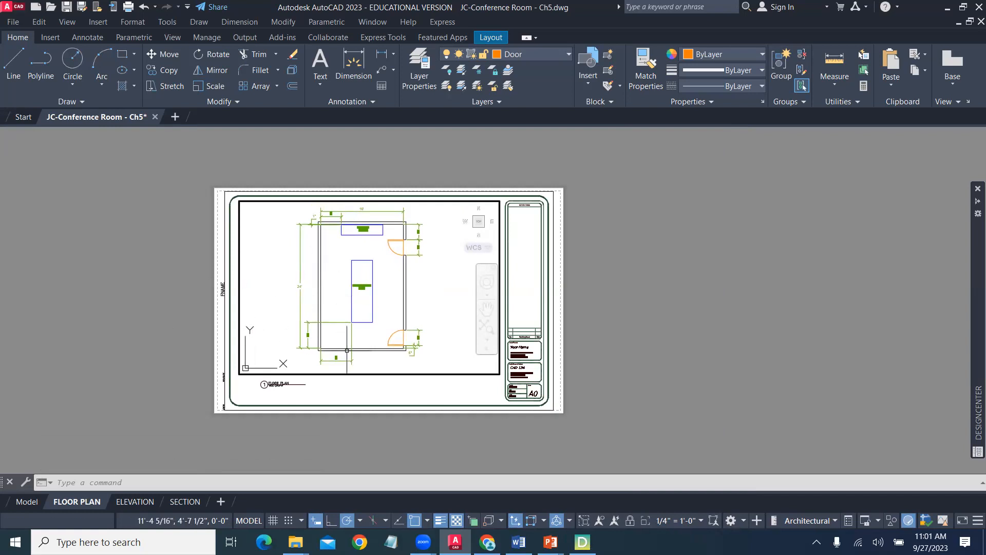
{"action": "left_click", "coordinate": [630, 521]}
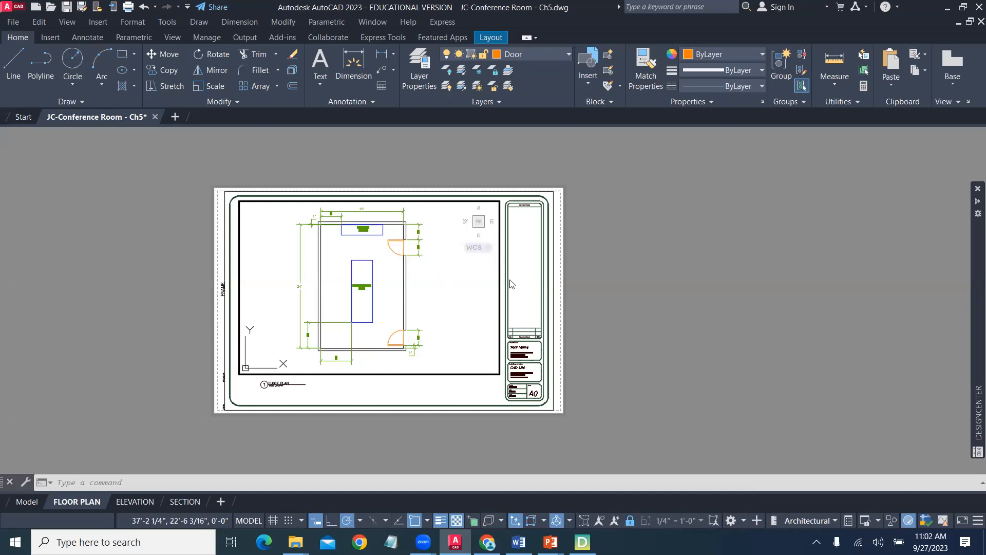
{"action": "double_click", "coordinate": [528, 275]}
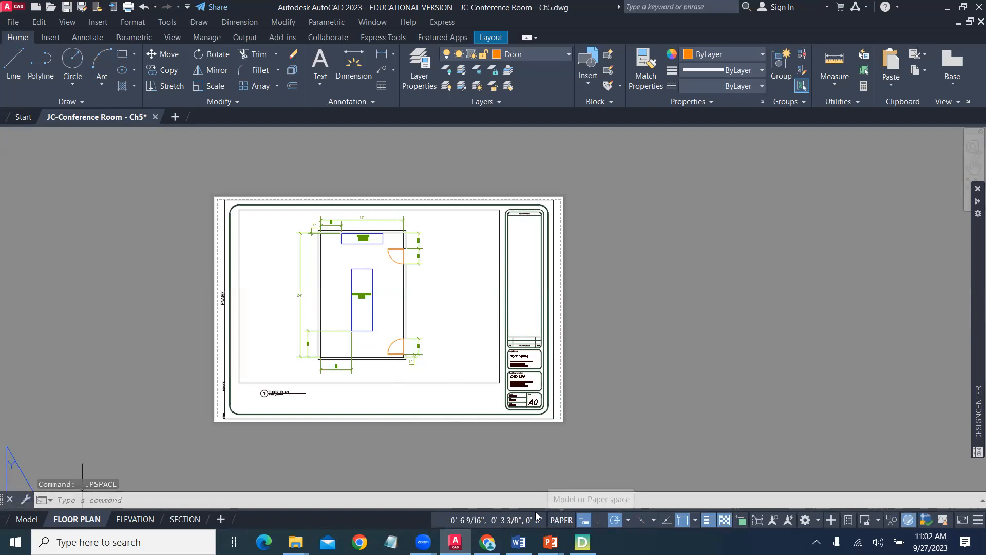
Reactivate the locked viewport and test zooming out and back in over the sheet
{"action": "left_click", "coordinate": [561, 520]}
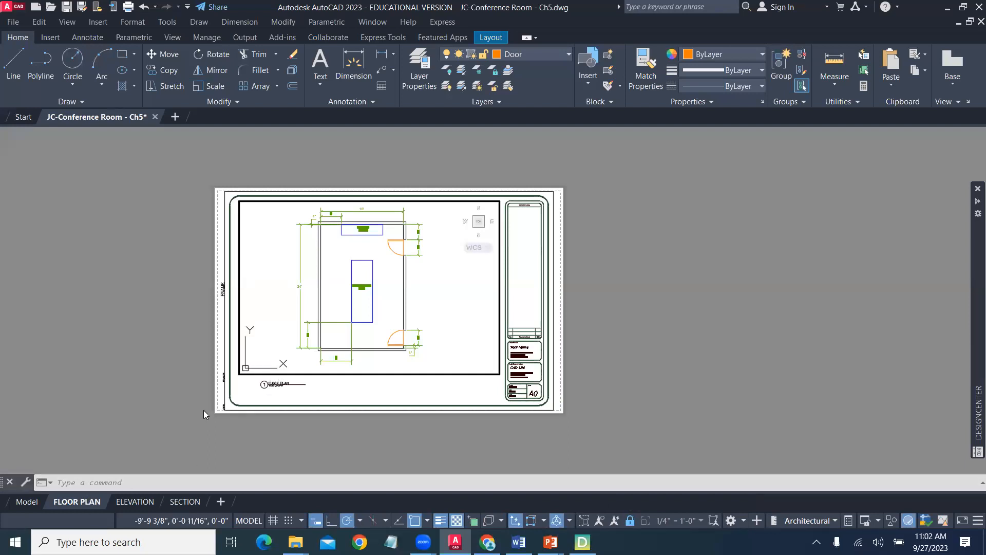
{"action": "key", "text": "XF86AudioRaiseVolume"}
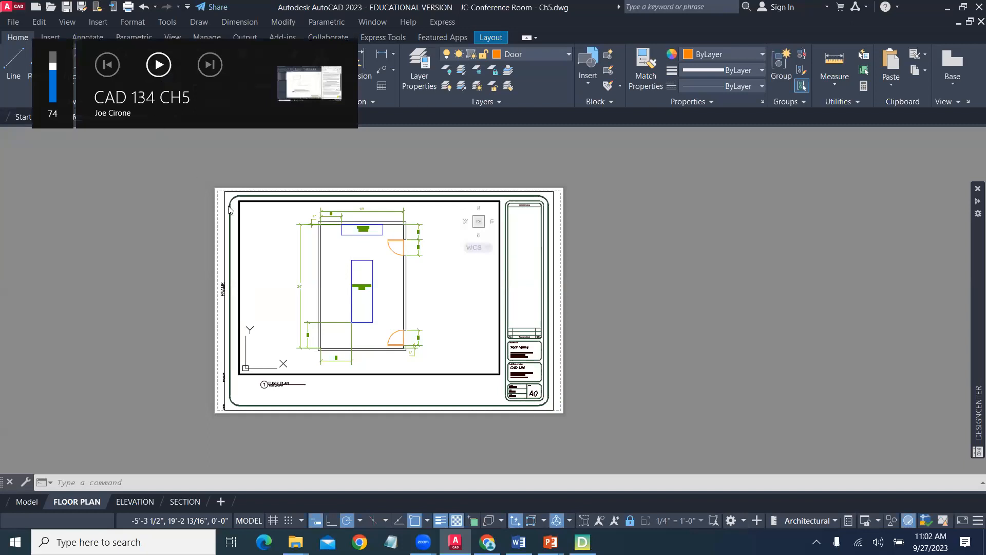
{"action": "key", "text": "Escape"}
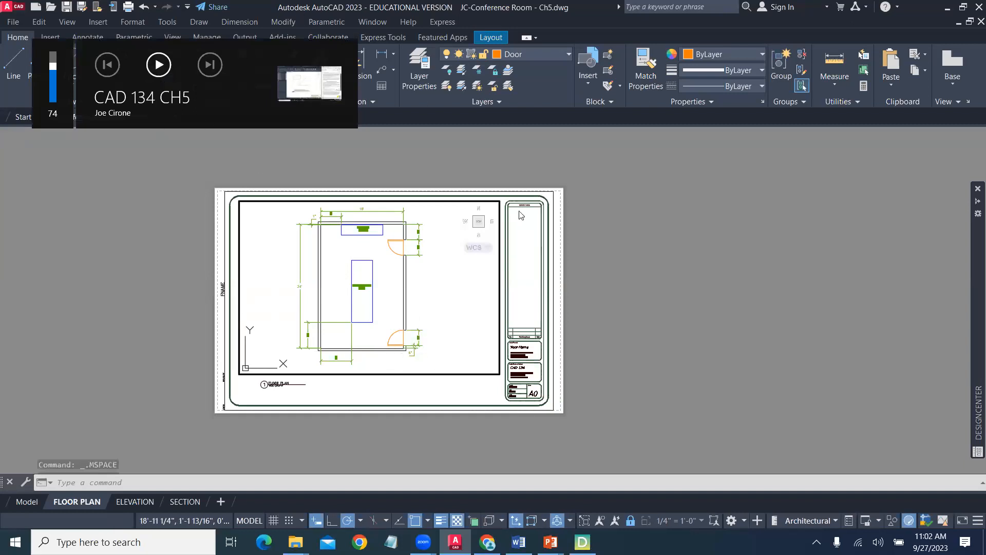
{"action": "scroll", "coordinate": [361, 216], "scroll_direction": "down", "scroll_amount": 5}
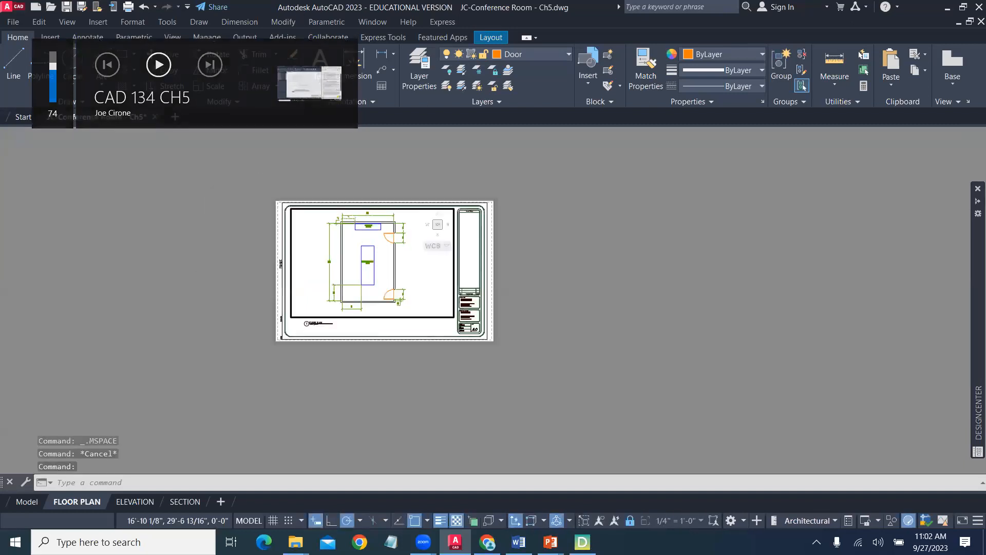
{"action": "scroll", "coordinate": [375, 222], "scroll_direction": "up", "scroll_amount": 3}
{"action": "scroll", "coordinate": [378, 221], "scroll_direction": "up", "scroll_amount": 2}
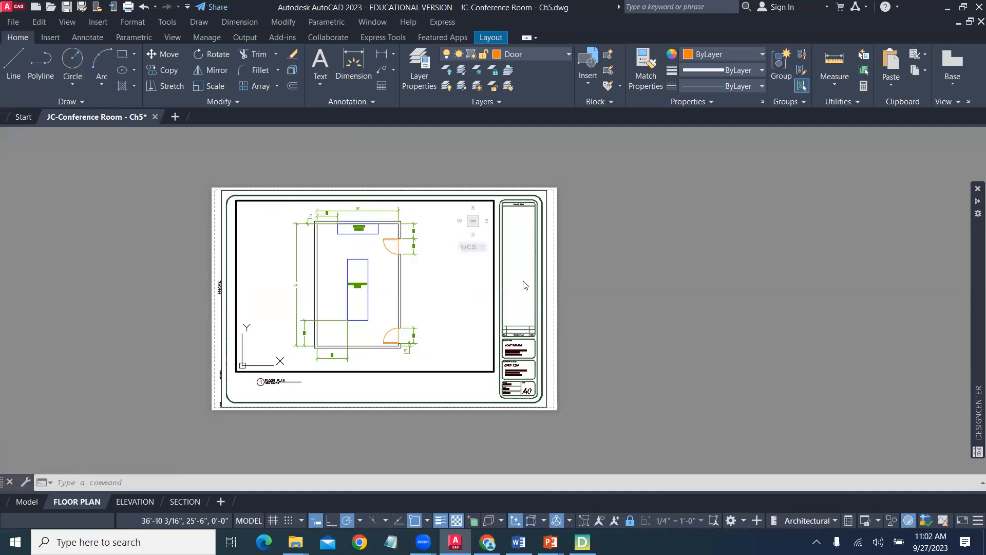
Return to paper space and practise entering and leaving the viewport with the MSPACE and PSPACE commands
{"action": "left_click", "coordinate": [249, 521]}
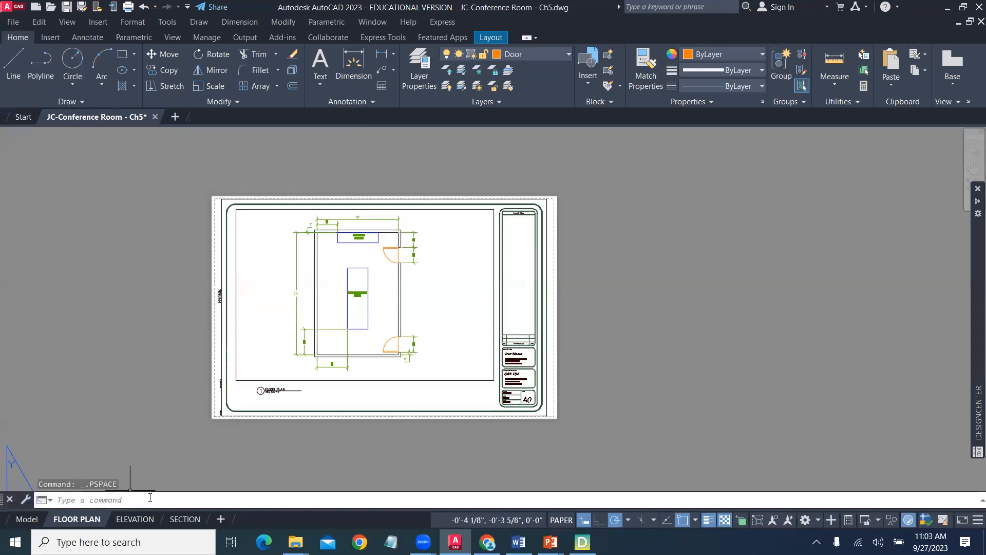
{"action": "type", "text": "ms"}
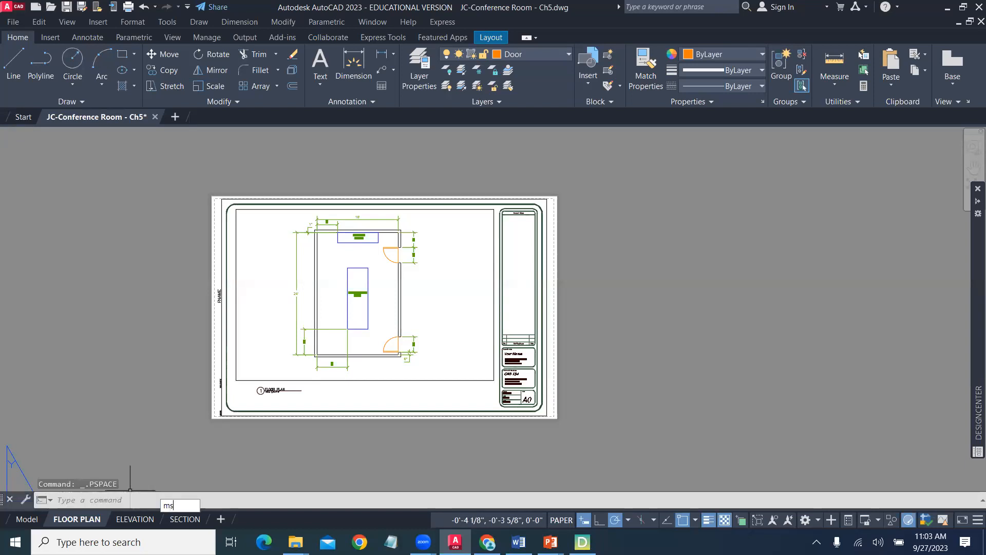
{"action": "type", "text": "pace"}
{"action": "key", "text": "Return"}
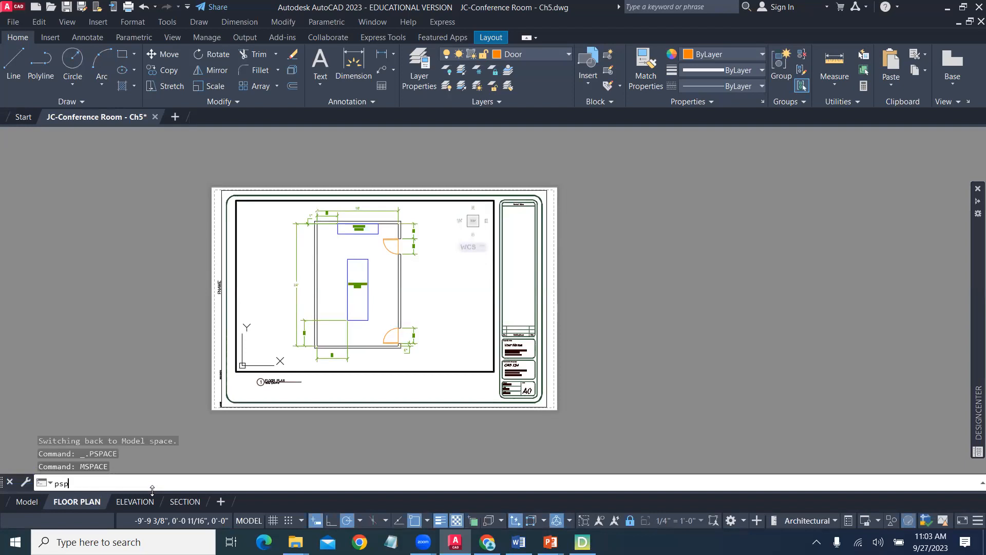
{"action": "type", "text": "pspace"}
{"action": "key", "text": "Return"}
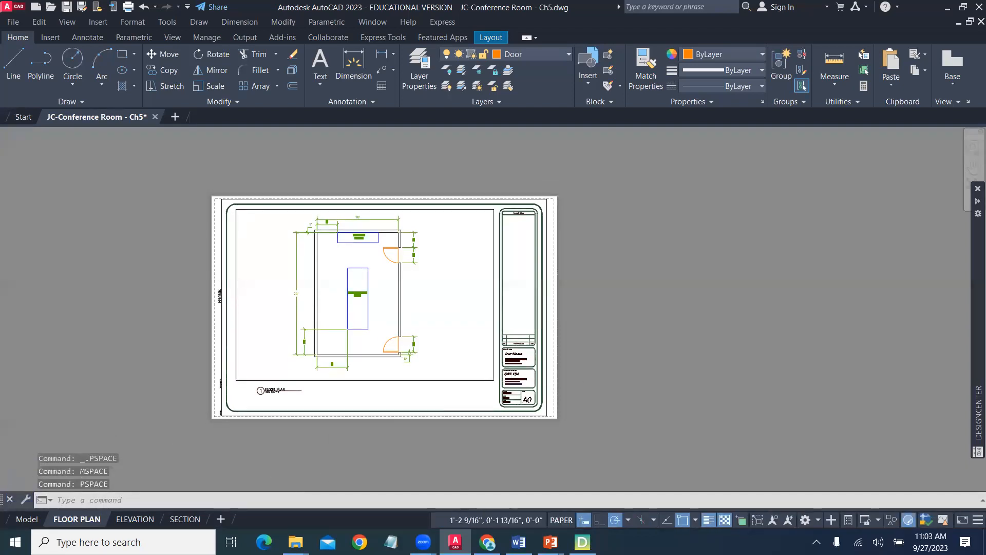
Replace the "Your Name" placeholder in the title block's student name field with the student's full name
{"action": "scroll", "coordinate": [512, 380], "scroll_direction": "up", "scroll_amount": 4}
{"action": "left_click", "coordinate": [527, 314]}
{"action": "double_click", "coordinate": [527, 319]}
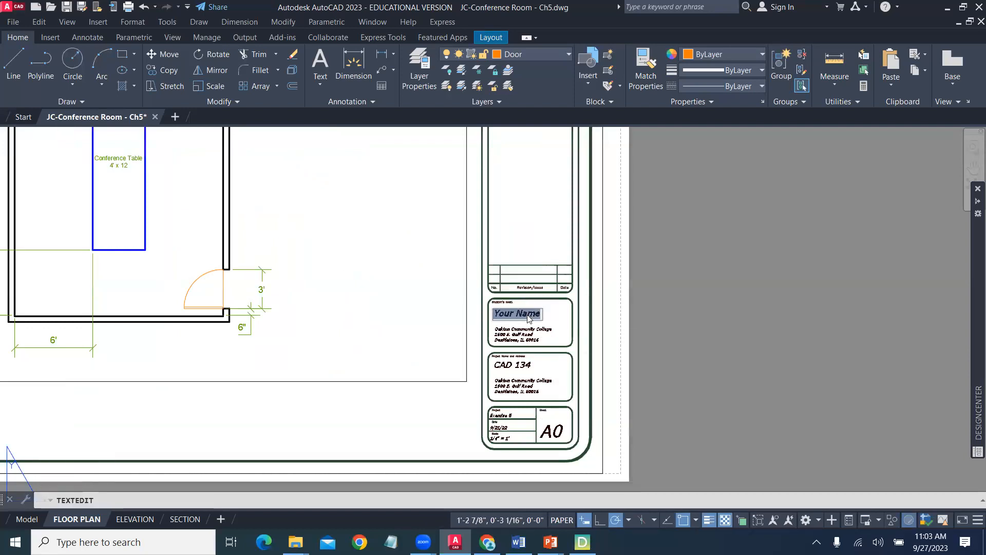
{"action": "type", "text": "Joseph Cirone"}
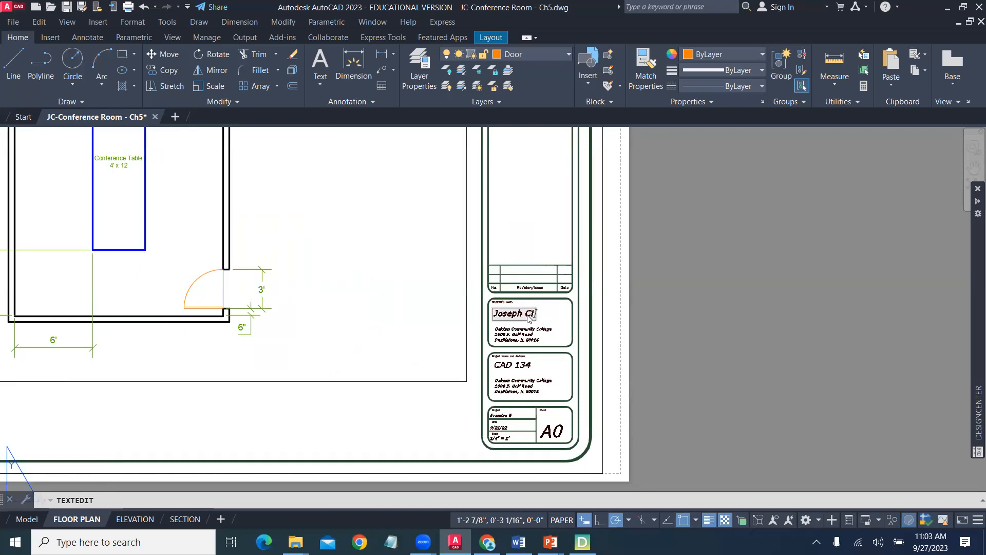
{"action": "left_click", "coordinate": [617, 326]}
Examine the project, date, scale and sheet number entries in the title block
{"action": "scroll", "coordinate": [509, 429], "scroll_direction": "up", "scroll_amount": 3}
{"action": "scroll", "coordinate": [497, 421], "scroll_direction": "up", "scroll_amount": 4}
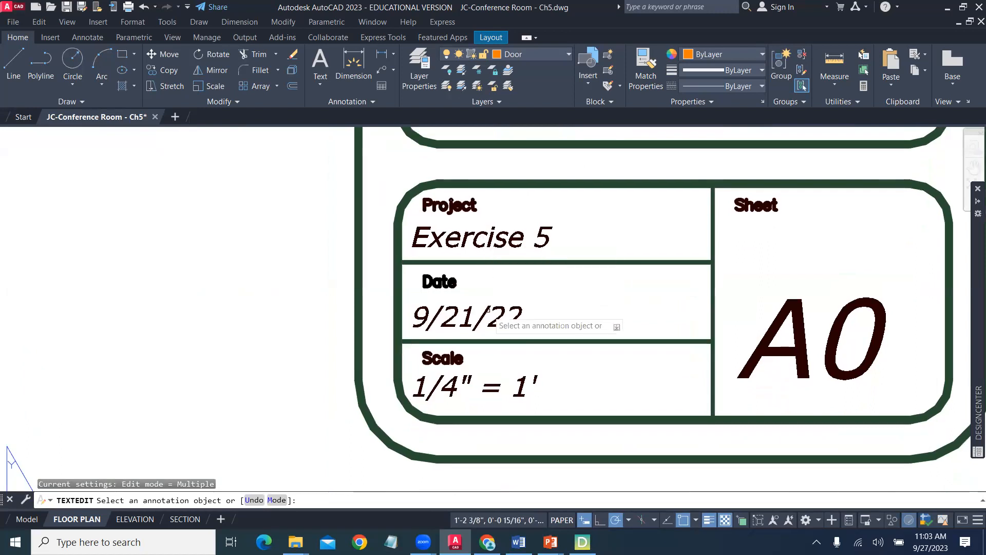
{"action": "scroll", "coordinate": [516, 393], "scroll_direction": "down", "scroll_amount": 2}
{"action": "scroll", "coordinate": [516, 393], "scroll_direction": "up", "scroll_amount": 1}
{"action": "scroll", "coordinate": [516, 393], "scroll_direction": "down", "scroll_amount": 4}
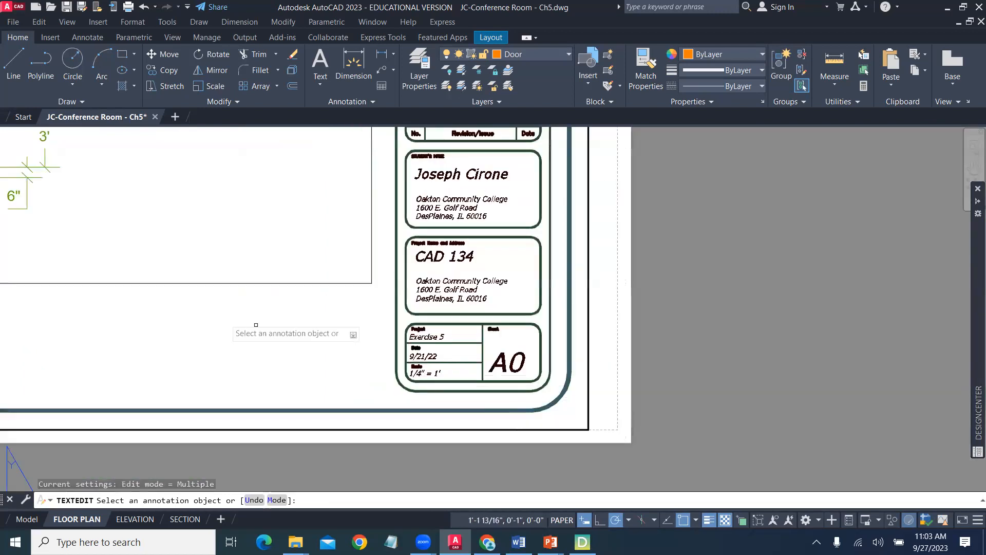
Inspect the detail scale attribute of the FLOOR PLAN drawing title, cancel the attribute editor and end the text editing command
{"action": "middle_click_drag", "start_coordinate": [190, 336], "coordinate": [351, 327]}
{"action": "middle_click_drag", "start_coordinate": [985, 511], "coordinate": [924, 265]}
{"action": "scroll", "coordinate": [231, 276], "scroll_direction": "up", "scroll_amount": 2}
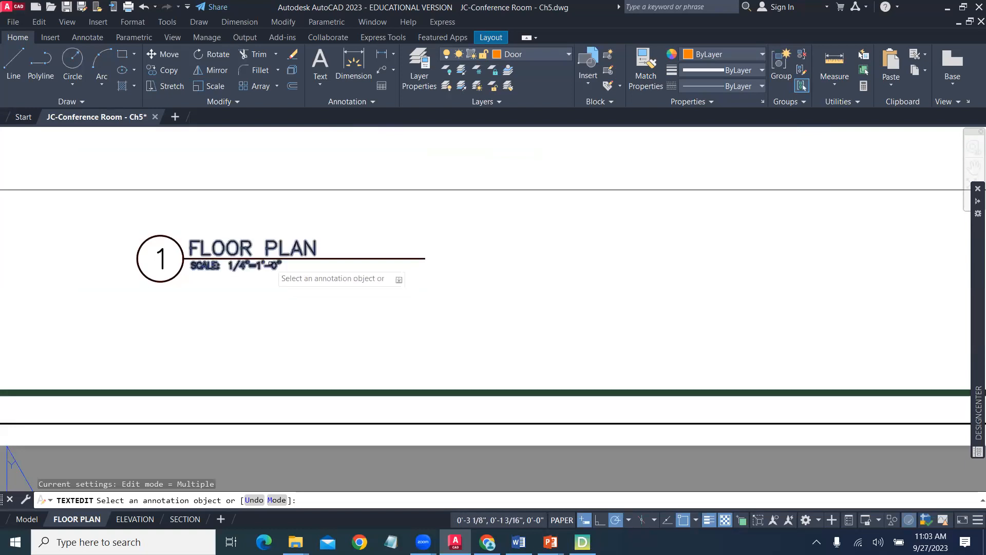
{"action": "left_click", "coordinate": [245, 265]}
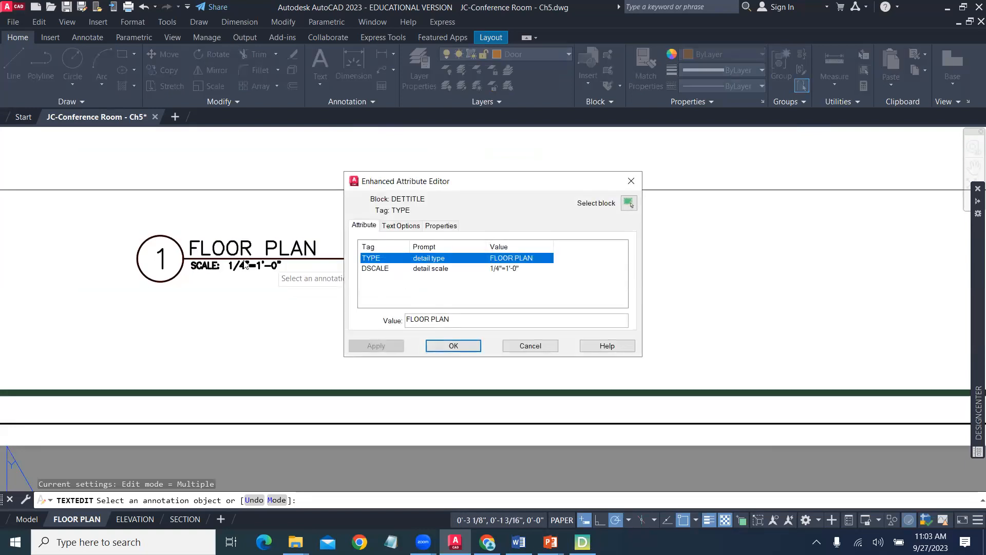
{"action": "left_click", "coordinate": [520, 268]}
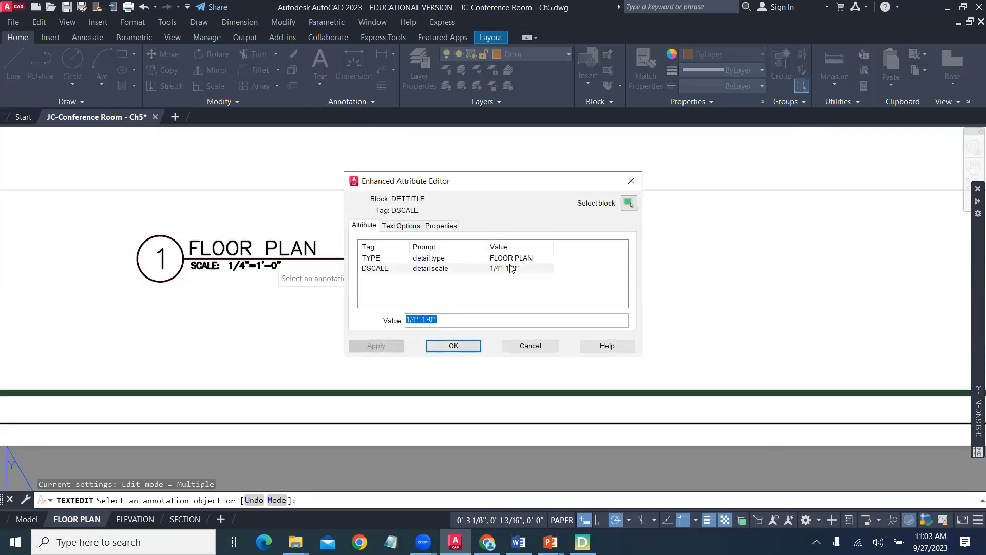
{"action": "left_click", "coordinate": [417, 319]}
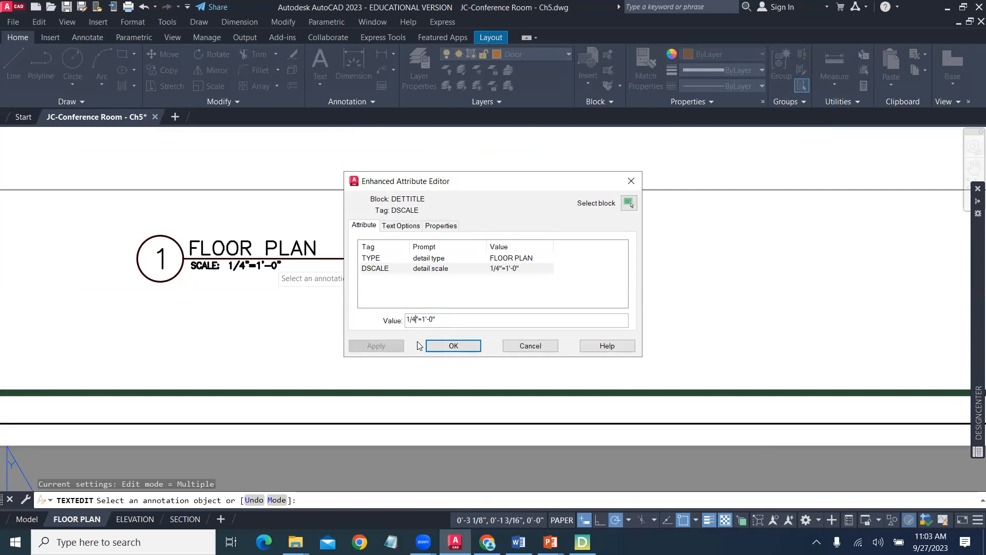
{"action": "left_click", "coordinate": [531, 346]}
{"action": "scroll", "coordinate": [491, 263], "scroll_direction": "down", "scroll_amount": 5}
{"action": "middle_click_drag", "start_coordinate": [542, 229], "coordinate": [448, 405]}
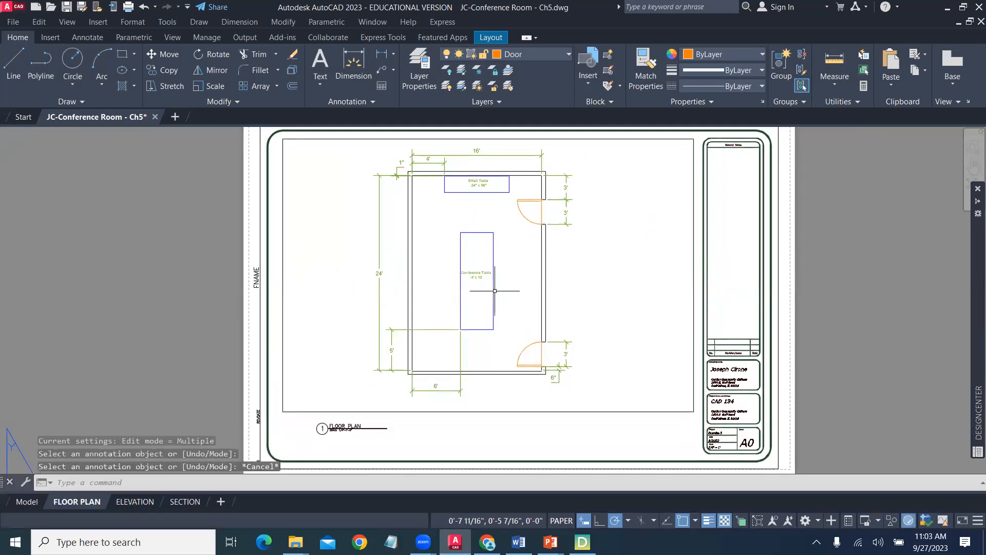
{"action": "key", "text": "Escape"}
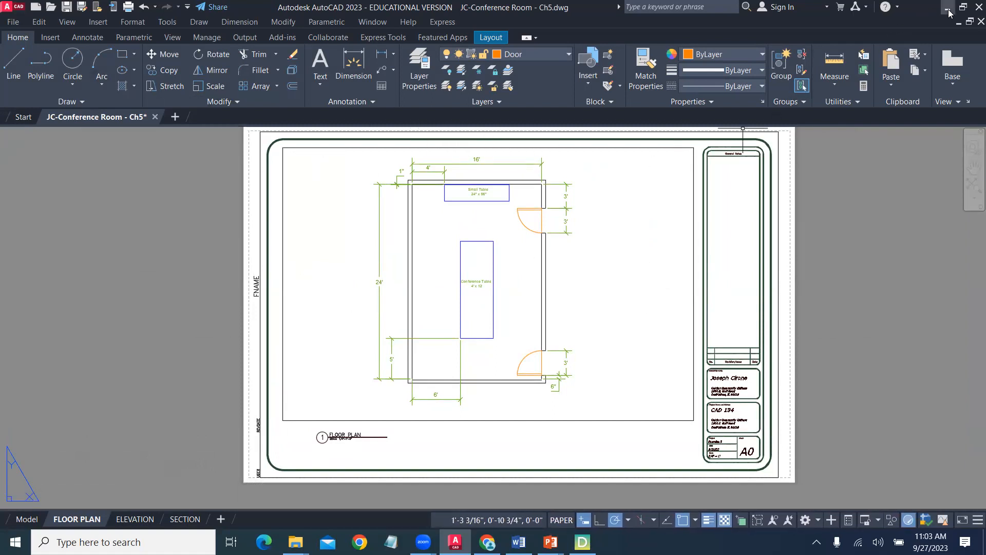
Switch to the course page in Chrome and review the Module 5 exercises, bonus conference chair, video links and learning objectives
{"action": "key", "text": "alt+Tab"}
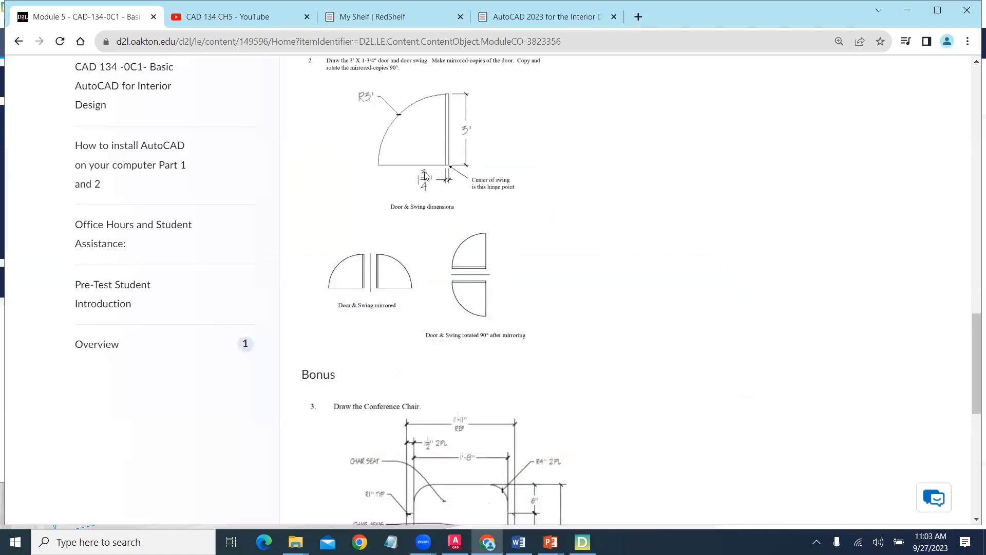
{"action": "scroll", "coordinate": [426, 176], "scroll_direction": "down", "scroll_amount": 5}
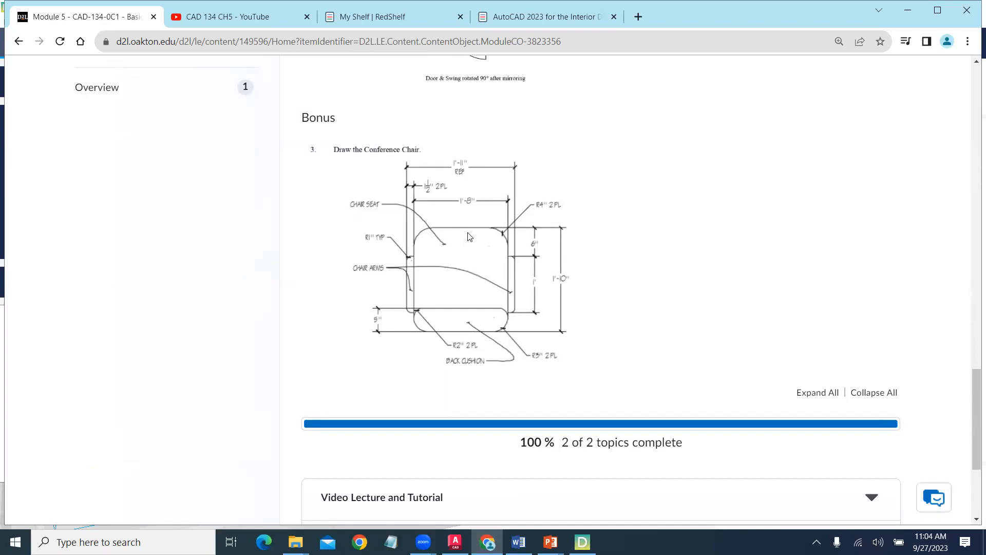
{"action": "scroll", "coordinate": [479, 284], "scroll_direction": "down", "scroll_amount": 4}
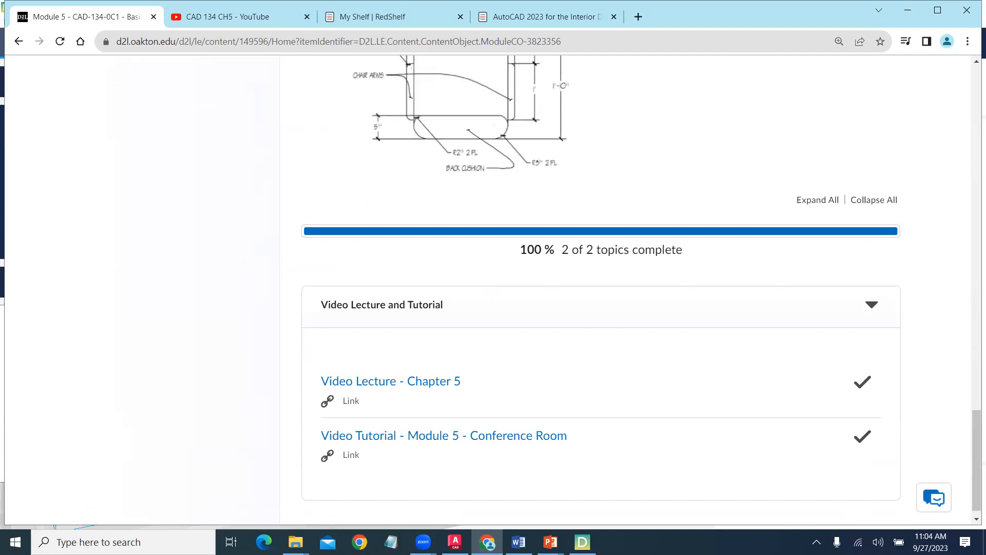
{"action": "left_click_drag", "start_coordinate": [972, 490], "coordinate": [973, 146]}
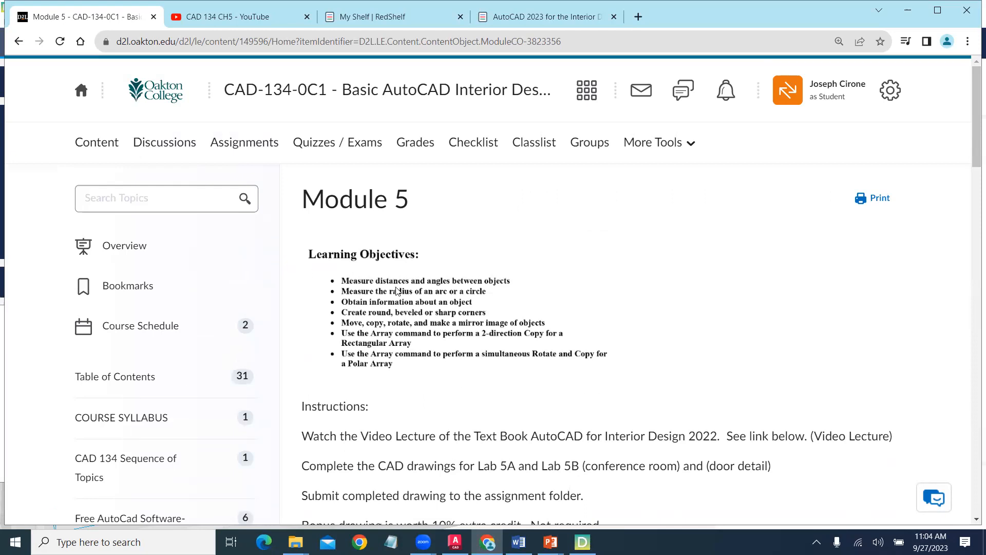
{"action": "scroll", "coordinate": [399, 303], "scroll_direction": "down", "scroll_amount": 10}
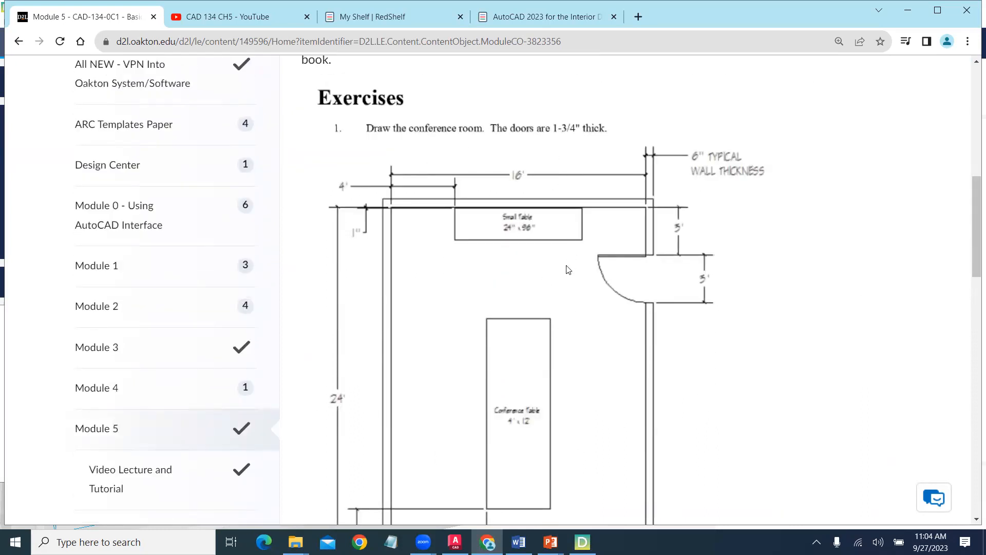
Review the Module 5 page's conference room and door exercises, bonus chair, video links, learning objectives and submission instructions
{"action": "scroll", "coordinate": [537, 370], "scroll_direction": "down", "scroll_amount": 2}
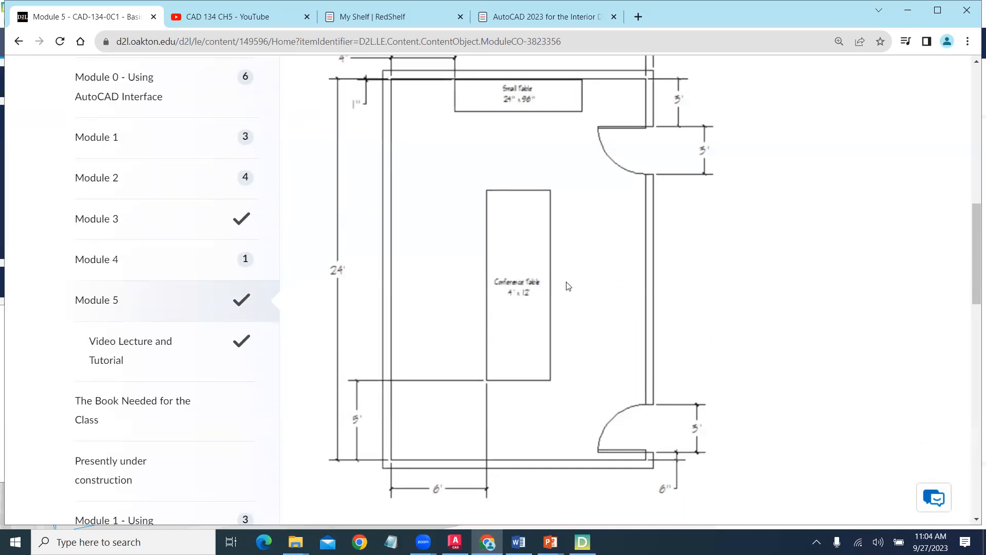
{"action": "scroll", "coordinate": [565, 321], "scroll_direction": "down", "scroll_amount": 1}
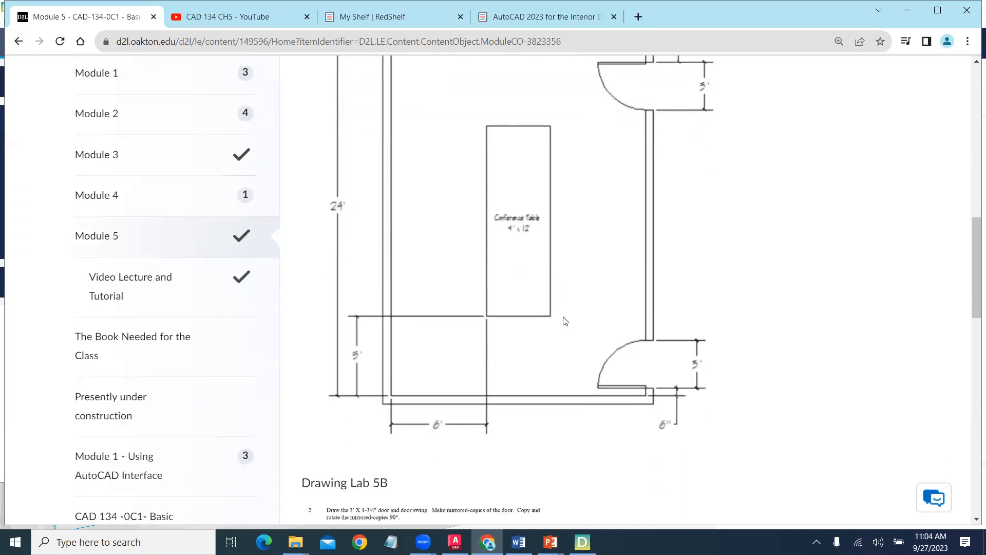
{"action": "scroll", "coordinate": [565, 321], "scroll_direction": "down", "scroll_amount": 10}
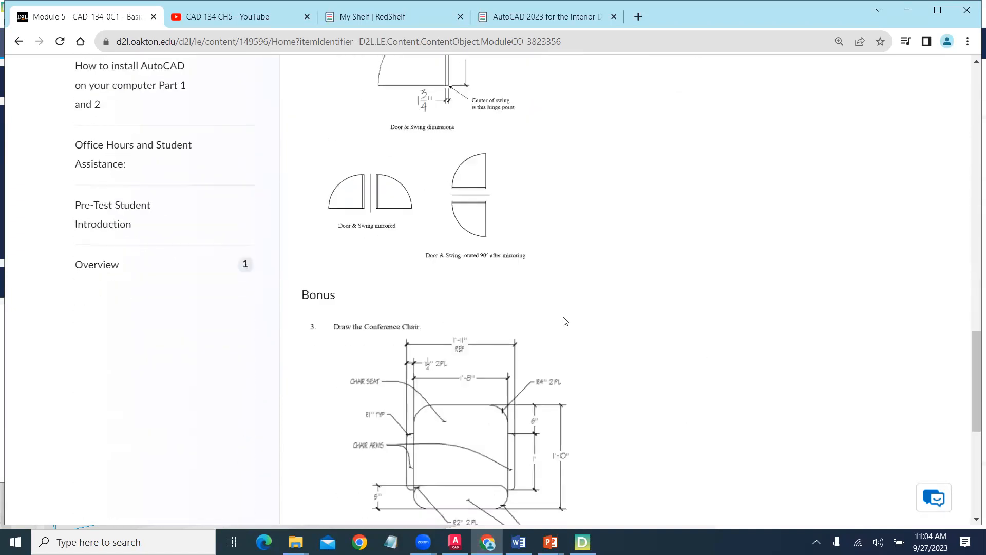
{"action": "scroll", "coordinate": [566, 321], "scroll_direction": "down", "scroll_amount": 3}
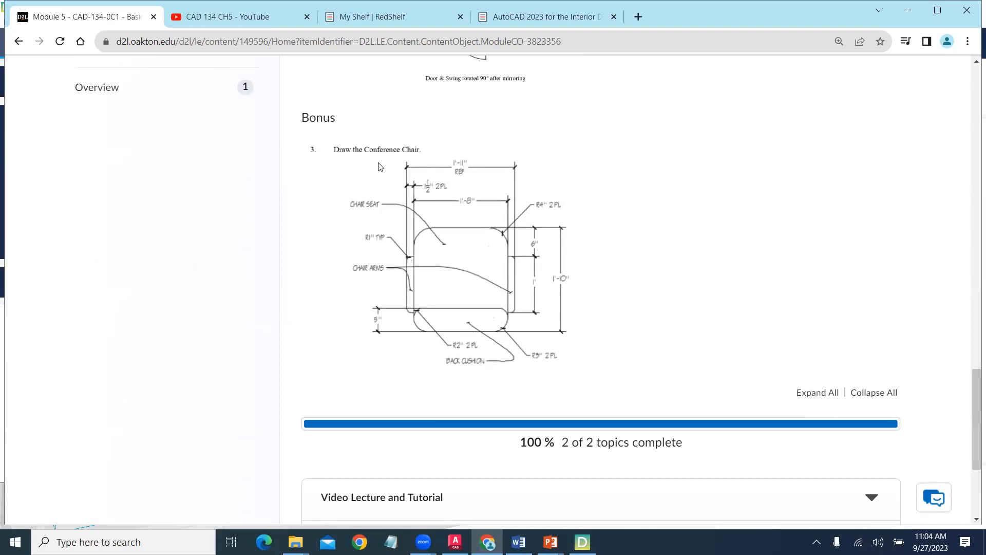
{"action": "scroll", "coordinate": [704, 262], "scroll_direction": "down", "scroll_amount": 4}
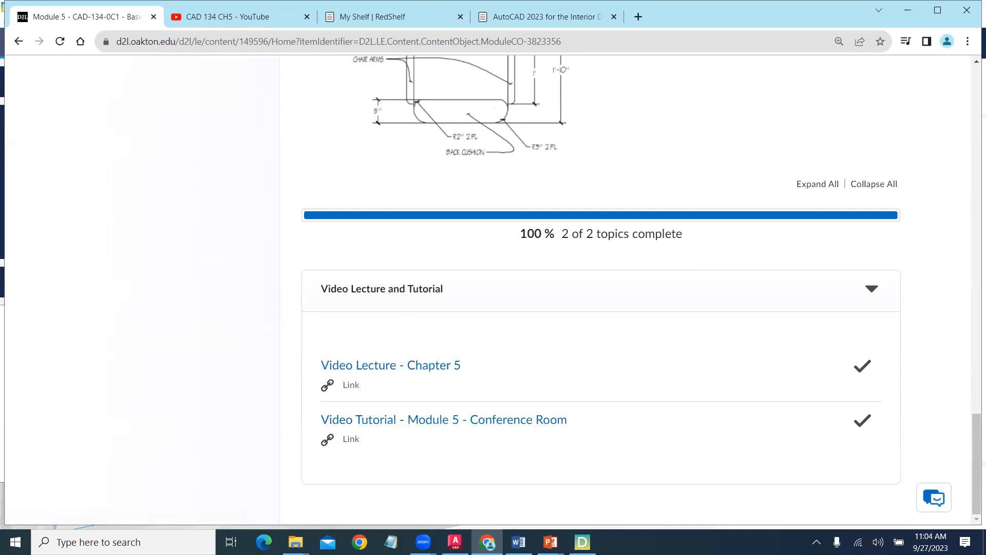
{"action": "left_click_drag", "start_coordinate": [973, 477], "coordinate": [954, 87]}
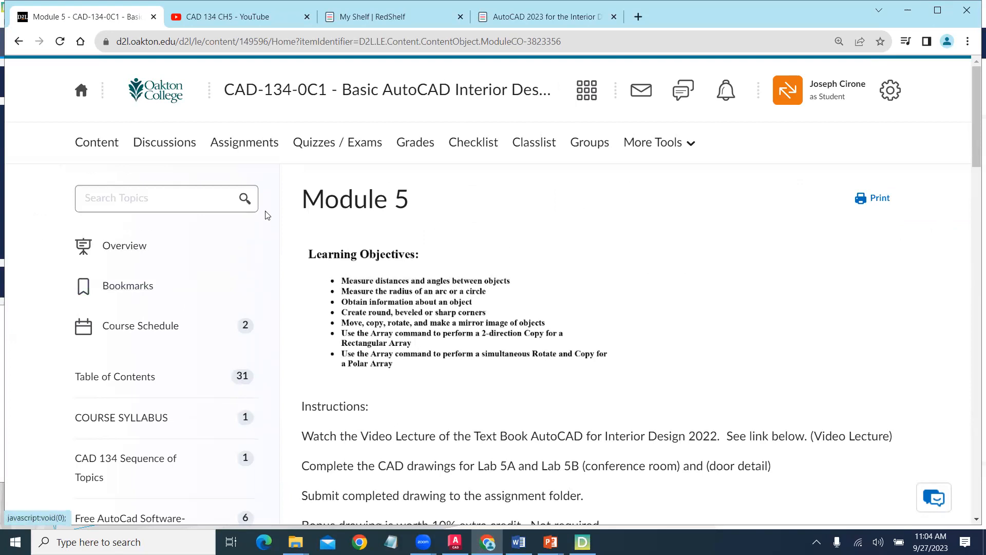
{"action": "scroll", "coordinate": [370, 302], "scroll_direction": "down", "scroll_amount": 5}
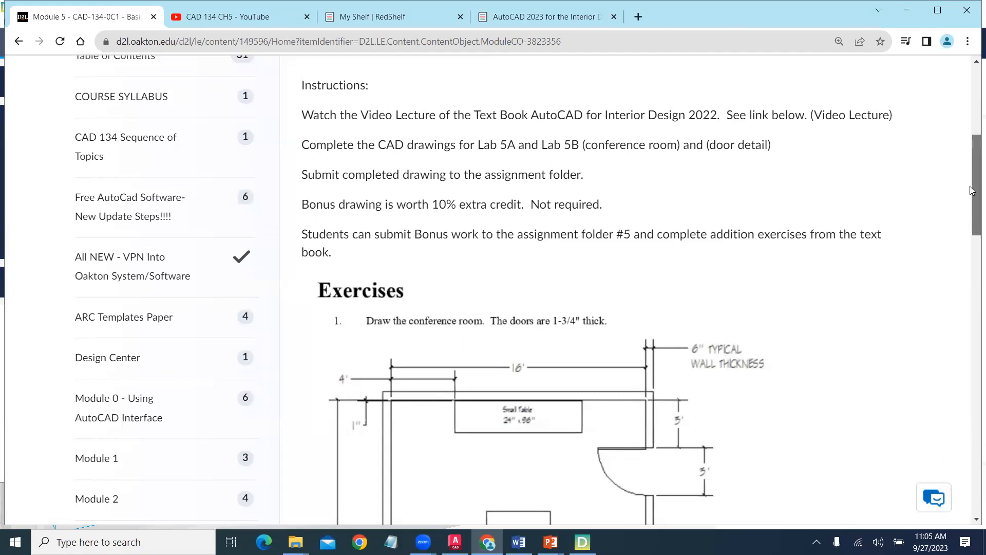
{"action": "left_click_drag", "start_coordinate": [977, 191], "coordinate": [975, 94]}
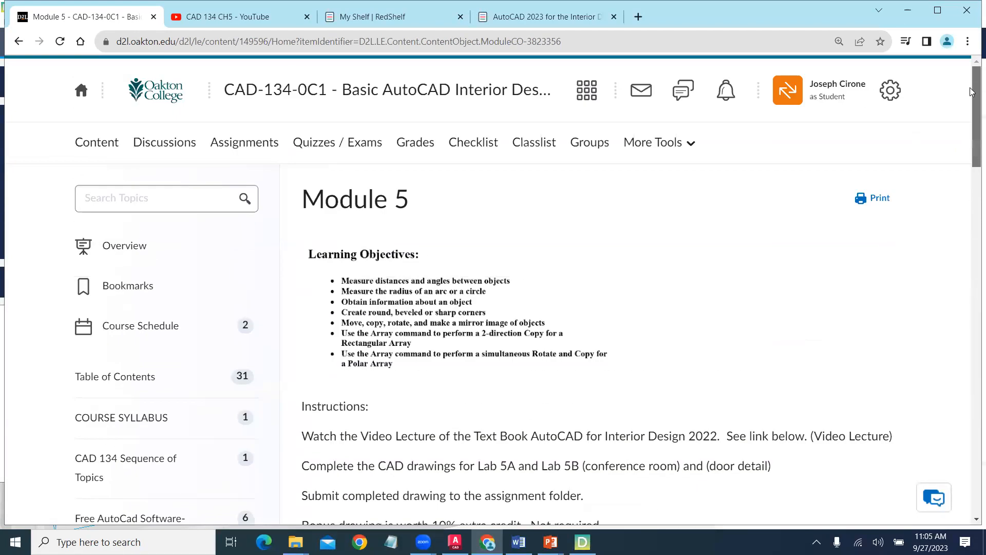
Open the CAD-134-0C1 course homepage and read the Zoom Classroom Meeting announcement and the upcoming events
{"action": "left_click", "coordinate": [445, 90]}
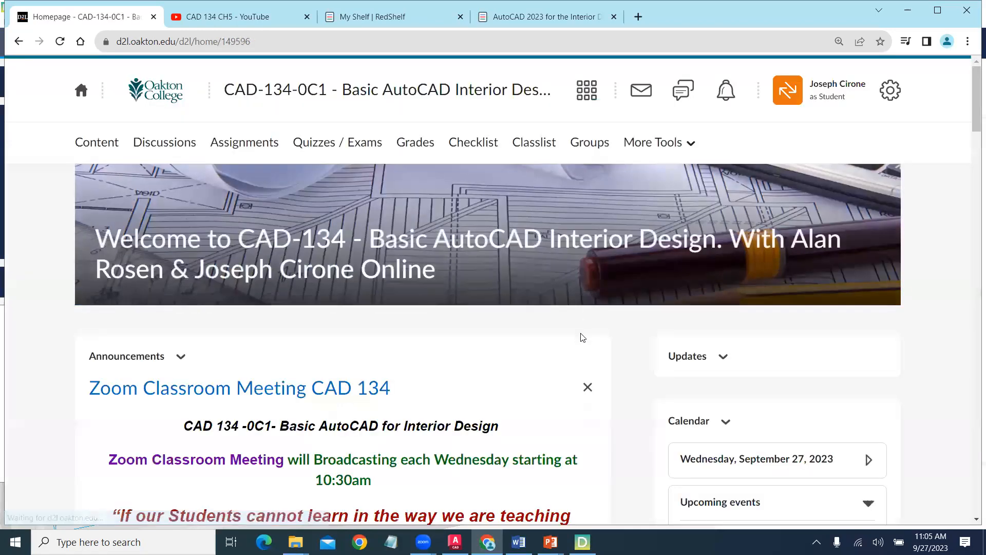
{"action": "scroll", "coordinate": [531, 355], "scroll_direction": "down", "scroll_amount": 3}
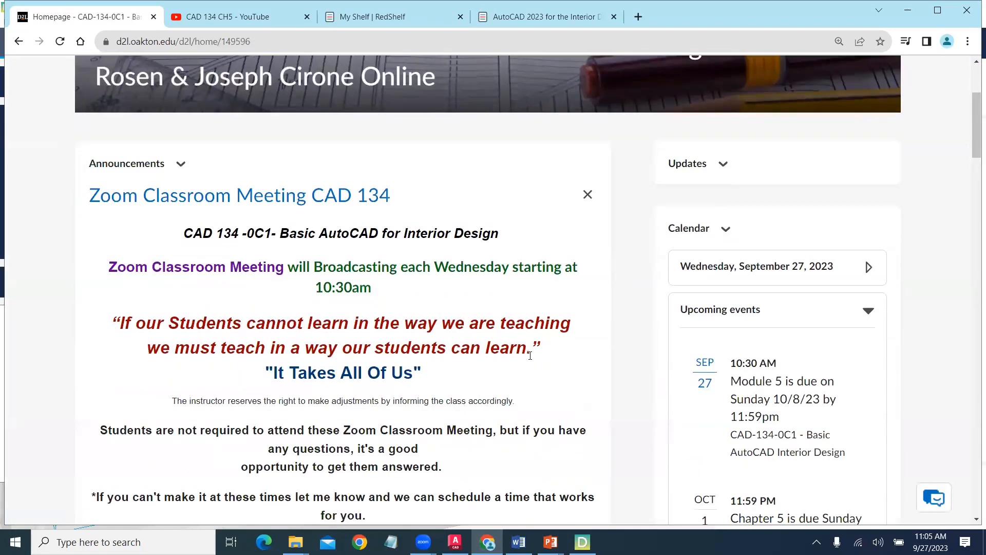
{"action": "scroll", "coordinate": [530, 355], "scroll_direction": "down", "scroll_amount": 1}
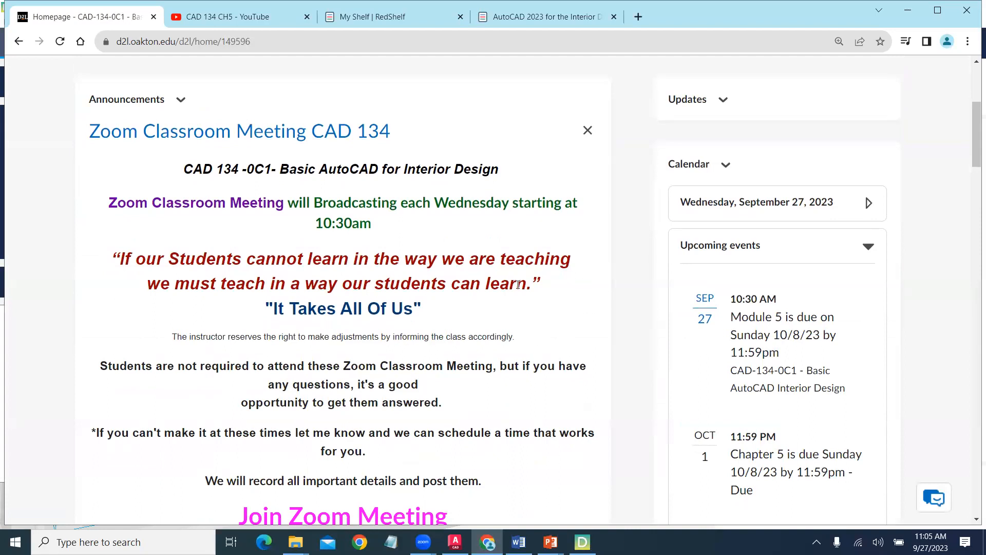